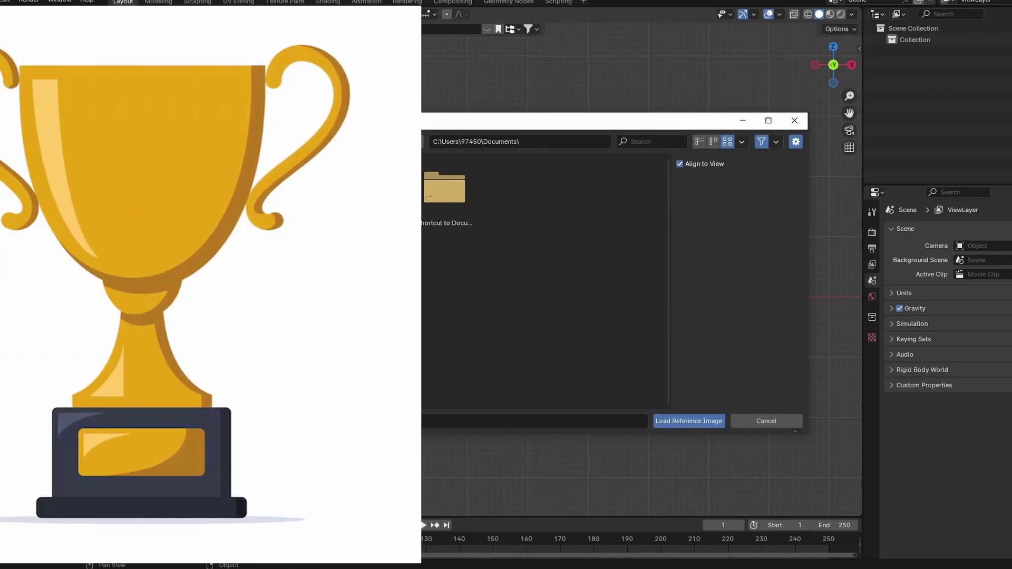
# Load the trophy reference image in front view and lower its opacity to make it semi-transparent
pyautogui.press('Return')
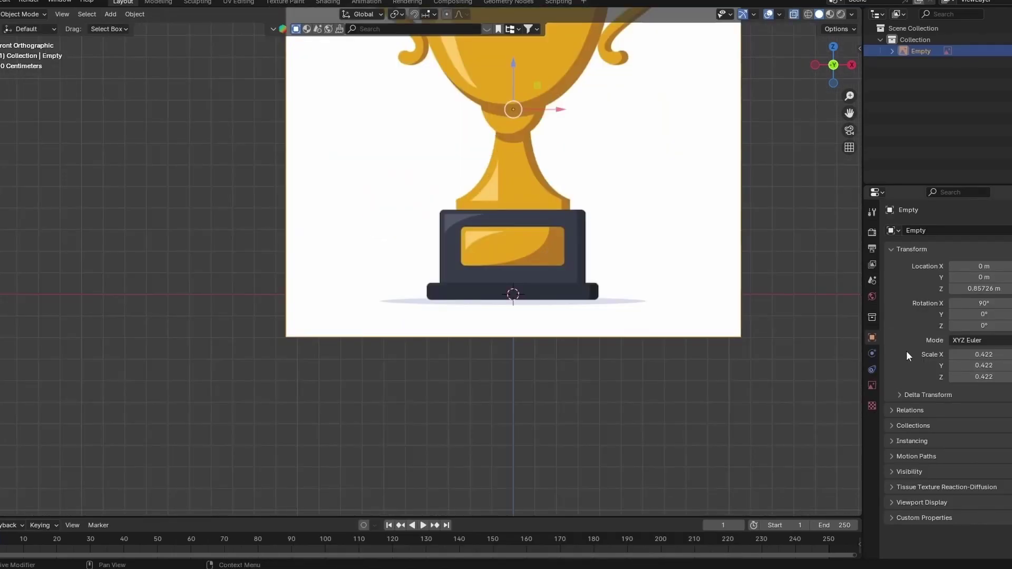
pyautogui.click(869, 386)
pyautogui.click(952, 363)
pyautogui.moveTo(986, 364); pyautogui.dragTo(960, 364)
# Nudge the reference image slightly upward along Z and deselect it
pyautogui.scroll(1, 533, 220)
pyautogui.moveTo(475, 104); pyautogui.dragTo(475, 98)
pyautogui.click(712, 226)
pyautogui.keyDown('shift'); pyautogui.moveTo(554, 211); pyautogui.dragTo(538, 315, button='middle'); pyautogui.keyUp('shift')
# Add a cube at the origin and scale its mesh down to roughly the width of the trophy's lower plinth
pyautogui.click(111, 14)
pyautogui.click(222, 39)
pyautogui.scroll(-3, 508, 385)
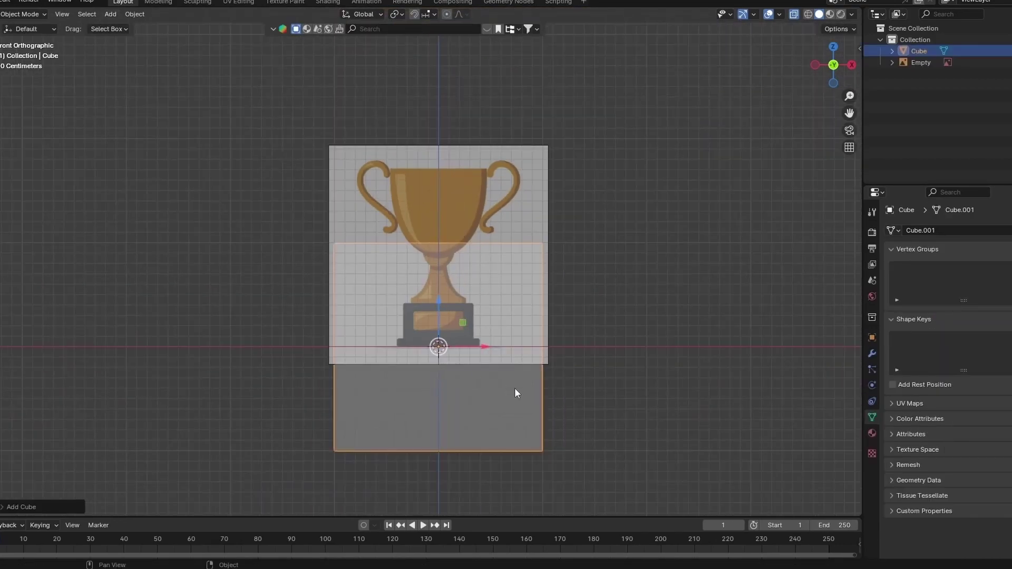
pyautogui.press('Tab')
pyautogui.press('s')
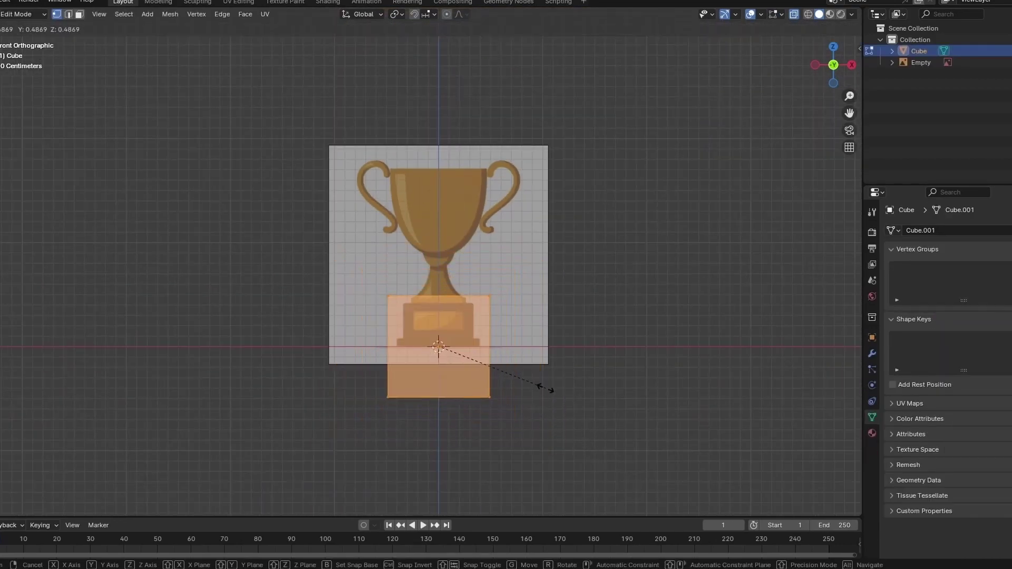
pyautogui.click(530, 372)
# Raise the cube's bottom vertices about 0.405 m along Z to the ground line and align its top vertices with the base's upper edge
pyautogui.scroll(3, 484, 359)
pyautogui.keyDown('shift'); pyautogui.moveTo(483, 359); pyautogui.dragTo(449, 279, button='middle'); pyautogui.keyUp('shift')
pyautogui.moveTo(719, 444); pyautogui.dragTo(283, 305)
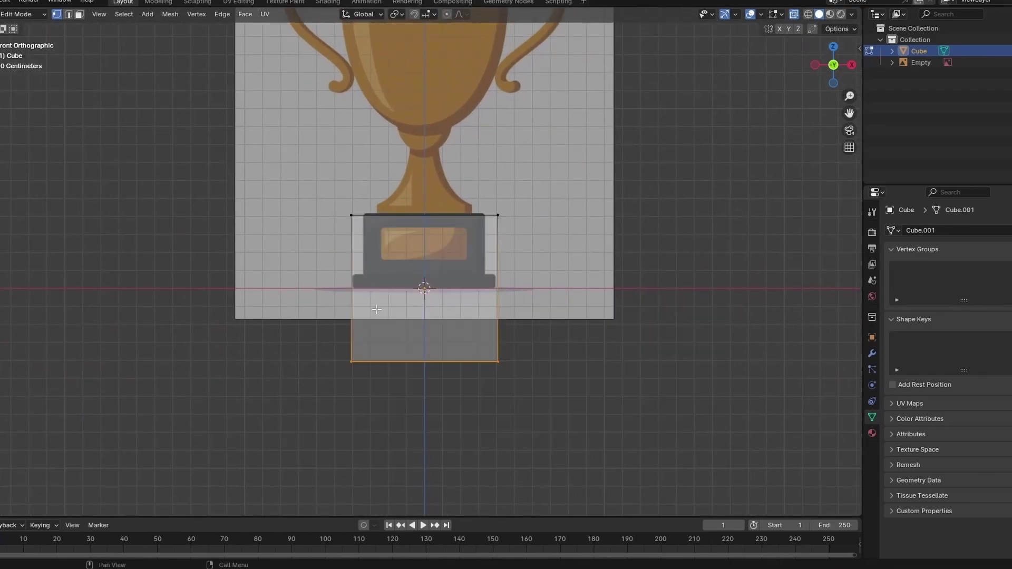
pyautogui.press('g')
pyautogui.press('z')
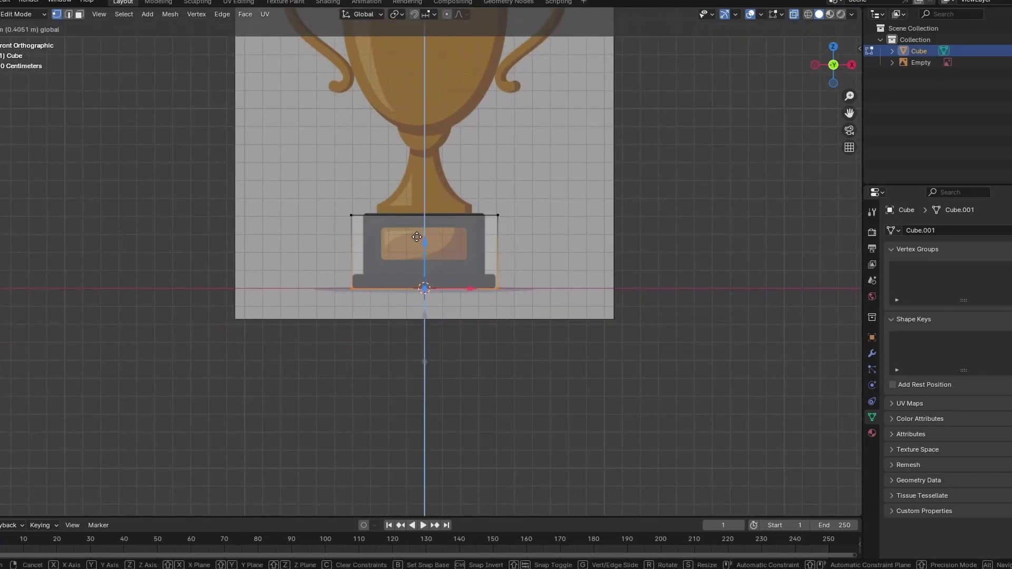
pyautogui.moveTo(417, 238); pyautogui.dragTo(416, 238)
pyautogui.moveTo(314, 193); pyautogui.dragTo(574, 255)
pyautogui.moveTo(429, 171); pyautogui.dragTo(428, 167)
# Scale the whole box narrower along Y in the right view
pyautogui.press('KP_3')
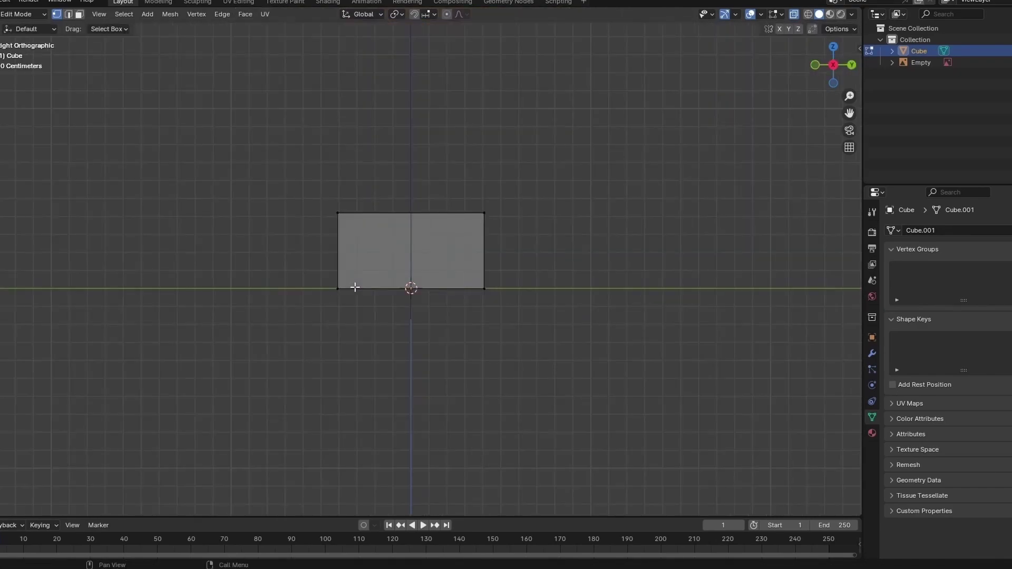
pyautogui.press('a')
pyautogui.press('s')
pyautogui.press('y')
pyautogui.click(459, 335)
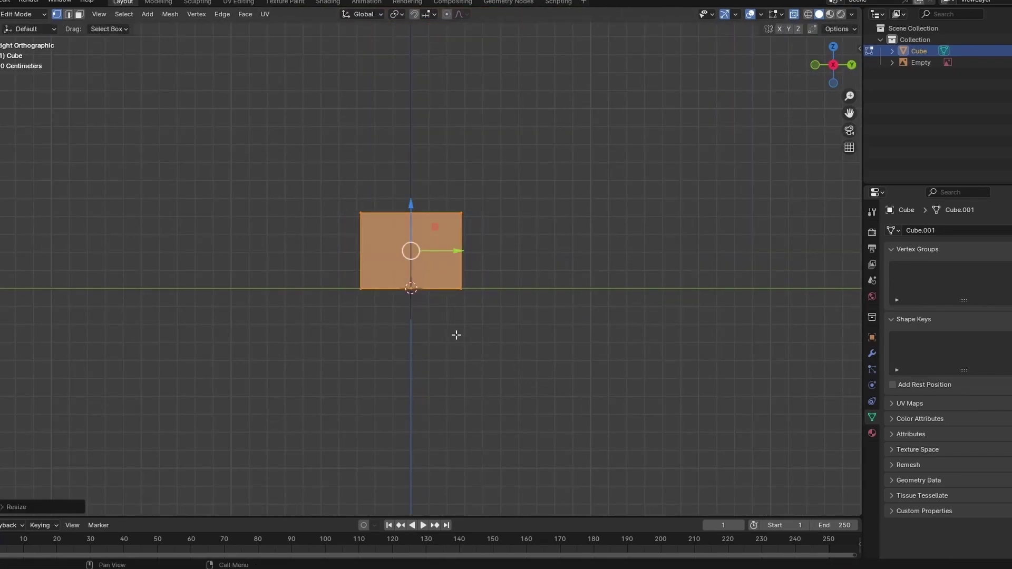
# Add two horizontal loop cuts to the box, one at the lower plinth's top edge and one slightly above it
pyautogui.press('KP_1')
pyautogui.scroll(1, 444, 393)
pyautogui.hotkey('ctrl', 'r')
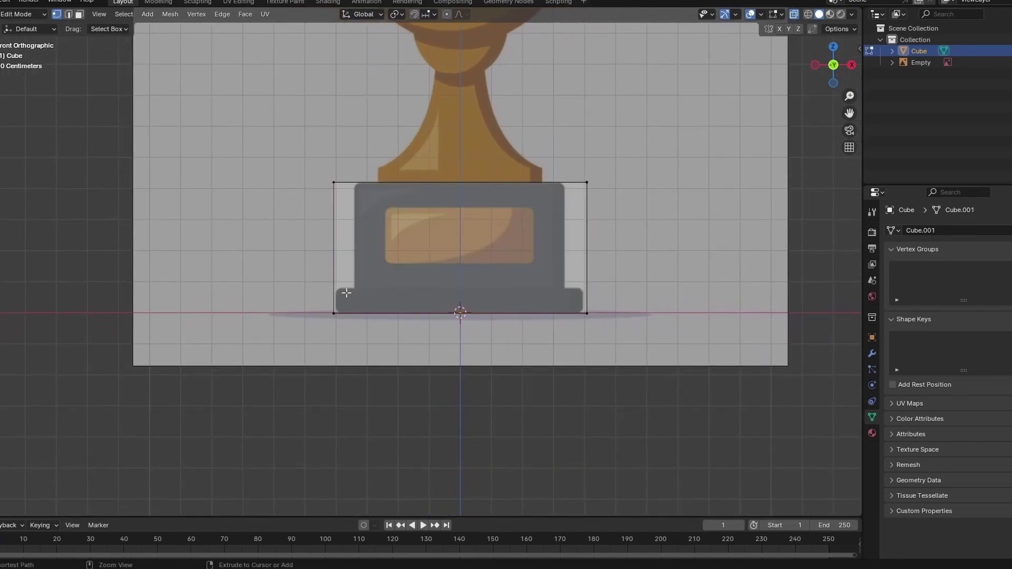
pyautogui.click(318, 272)
pyautogui.click(321, 311)
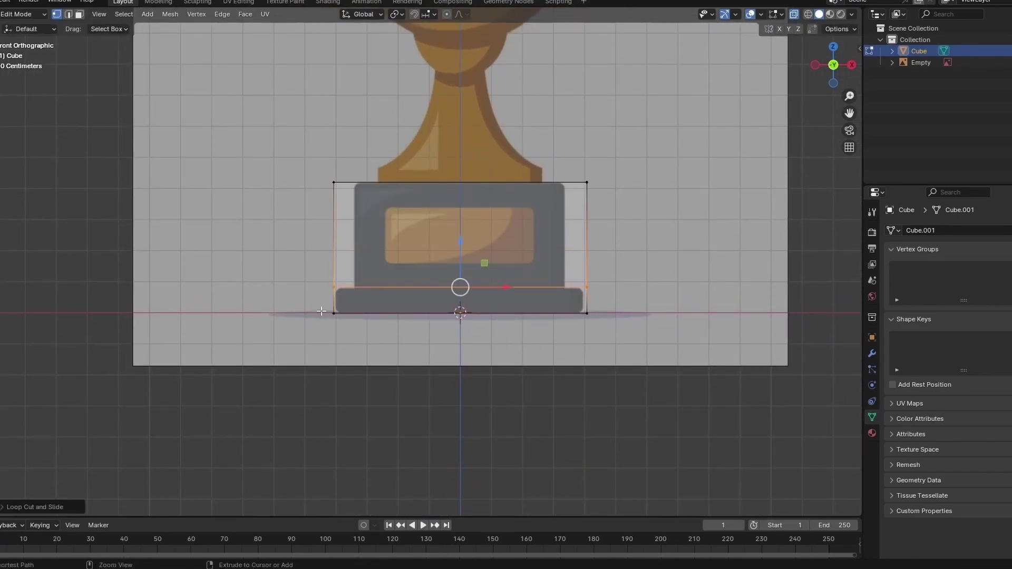
pyautogui.hotkey('ctrl', 'r')
pyautogui.click(355, 261)
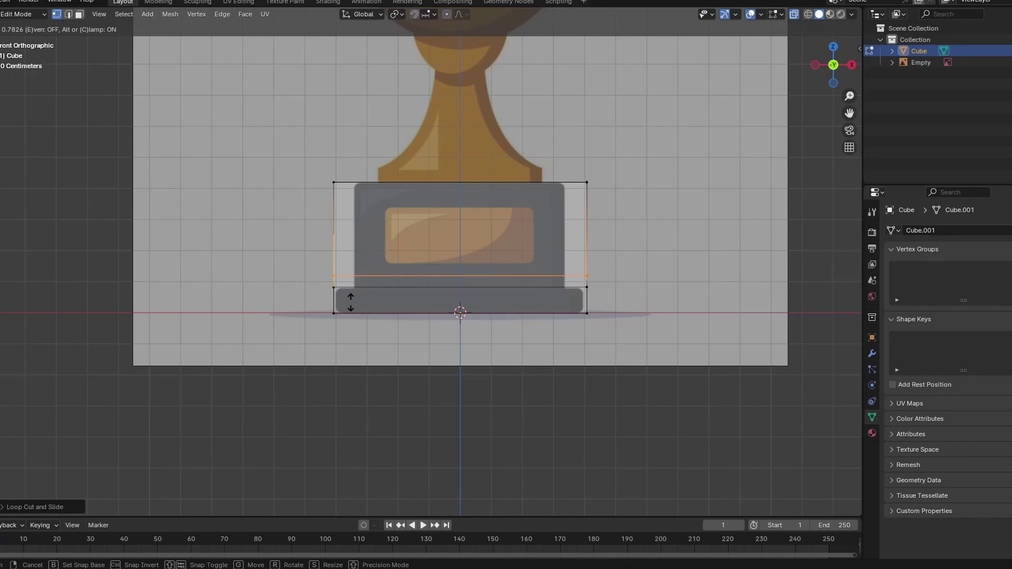
pyautogui.click(350, 302)
# Scale the box's upper section along X to match the width of the base's main block in the reference
pyautogui.moveTo(252, 119); pyautogui.dragTo(612, 279)
pyautogui.press('s')
pyautogui.press('x')
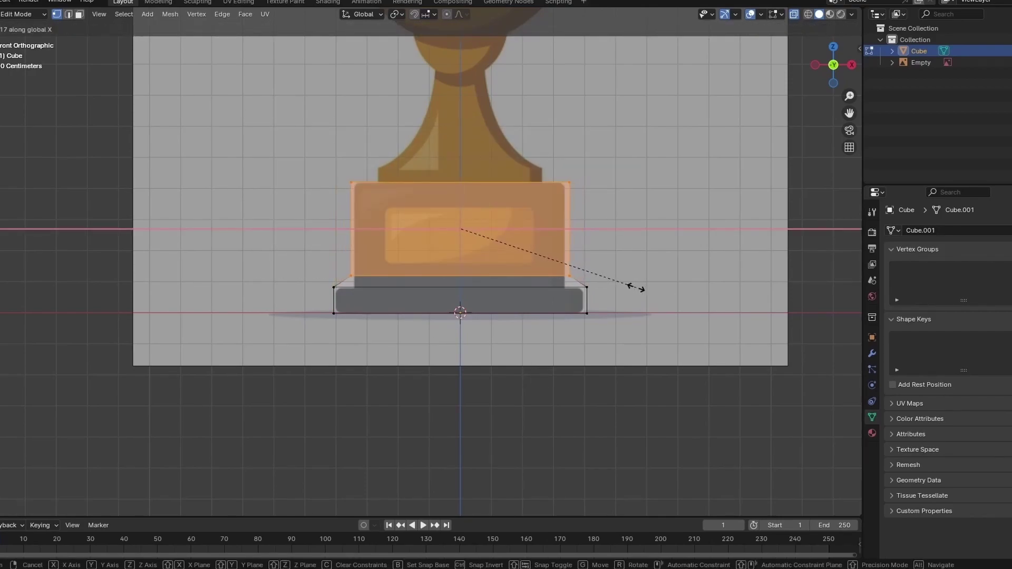
pyautogui.click(633, 288)
# Lower the upper block onto the plinth and raise its top vertices back to the base's upper edge
pyautogui.moveTo(460, 179); pyautogui.dragTo(461, 192)
pyautogui.click(323, 158)
pyautogui.moveTo(322, 158); pyautogui.dragTo(620, 224)
pyautogui.moveTo(463, 150); pyautogui.dragTo(459, 142)
pyautogui.press('Tab')
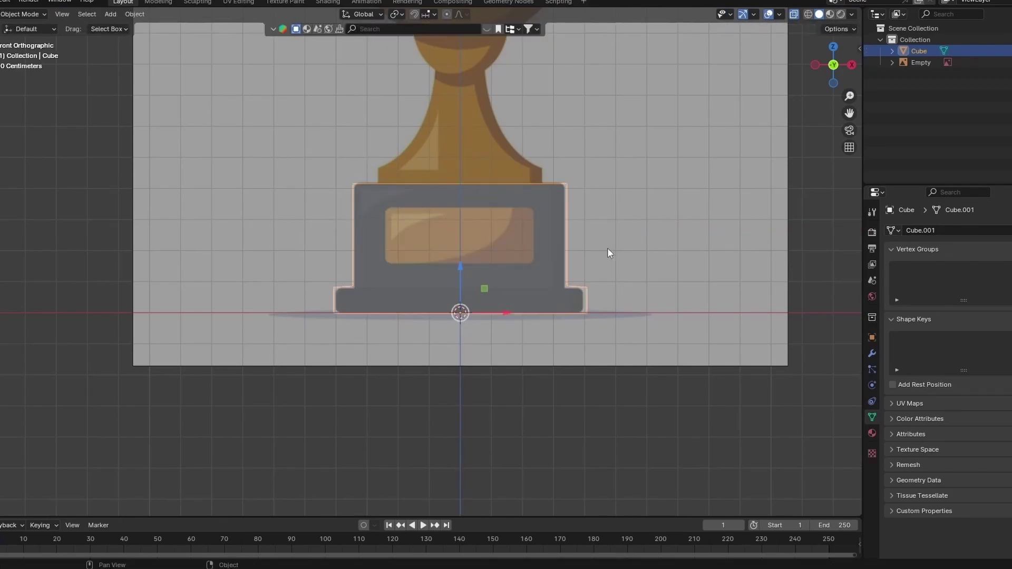
pyautogui.click(630, 236)
pyautogui.scroll(-3, 704, 131)
pyautogui.click(743, 215)
pyautogui.moveTo(833, 67); pyautogui.dragTo(804, 73)
pyautogui.click(833, 67)
pyautogui.scroll(3, 493, 266)
# Select the edge loops at the ledge above the lower plinth and scale them along Z to flatten the ledge
pyautogui.click(470, 267)
pyautogui.press('Tab')
pyautogui.scroll(3, 459, 316)
pyautogui.moveTo(240, 279); pyautogui.dragTo(757, 327)
pyautogui.click(794, 15)
pyautogui.click(751, 215)
pyautogui.moveTo(181, 226); pyautogui.dragTo(775, 327)
pyautogui.press('s')
pyautogui.press('z')
pyautogui.click(643, 306)
pyautogui.press('Tab')
pyautogui.click(730, 359)
pyautogui.scroll(-2, 730, 360)
pyautogui.moveTo(832, 67); pyautogui.dragTo(789, 101)
pyautogui.click(833, 64)
pyautogui.scroll(-2, 468, 228)
# Inset the upper block's large plaque-side face
pyautogui.click(452, 225)
pyautogui.press('Tab')
pyautogui.scroll(3, 452, 226)
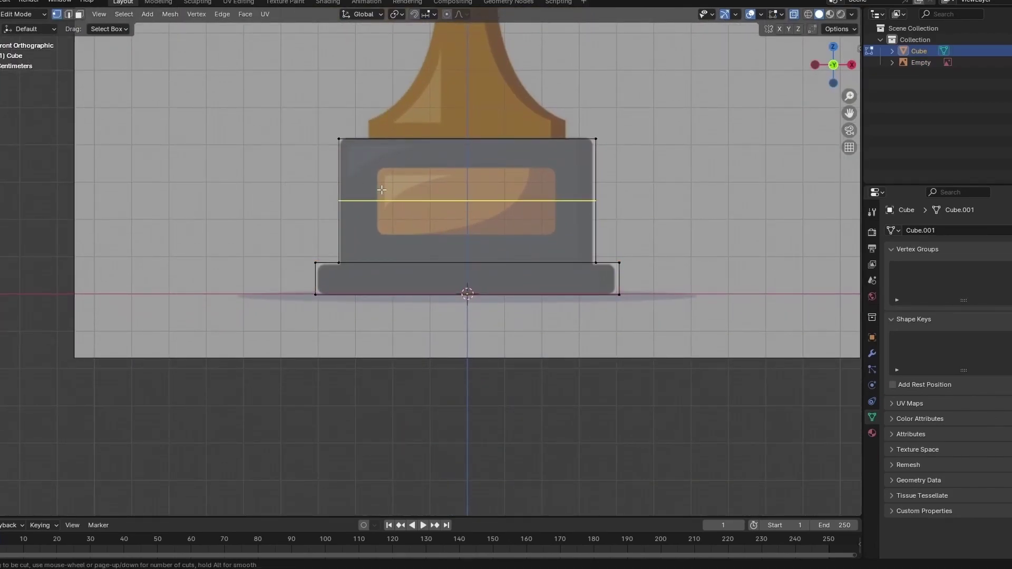
pyautogui.click(484, 220)
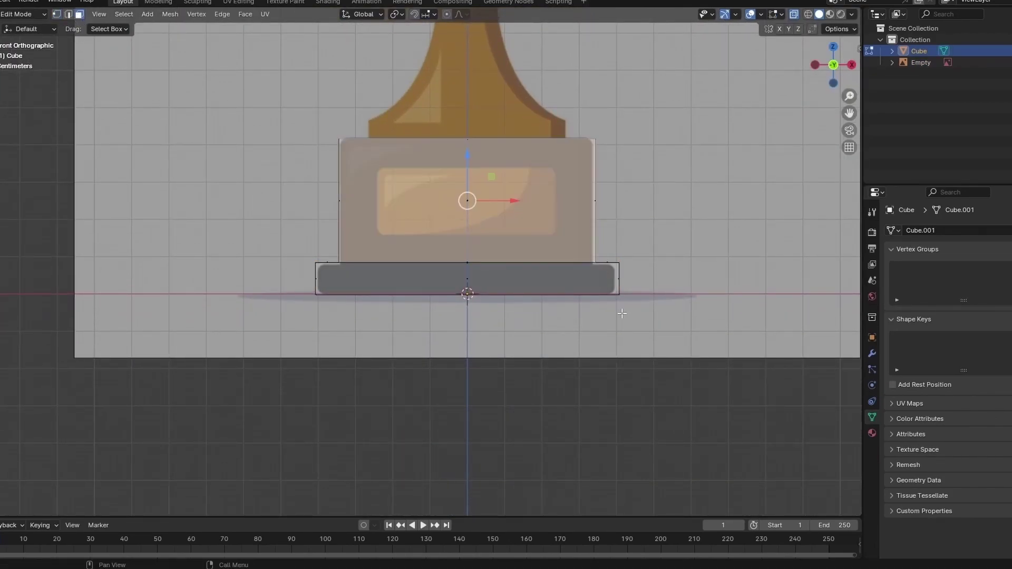
pyautogui.press('i')
pyautogui.click(604, 303)
# Scale the inset face to the size of the golden plaque in the reference, adjusting its width along X
pyautogui.press('s')
pyautogui.click(615, 322)
pyautogui.press('s')
pyautogui.press('x')
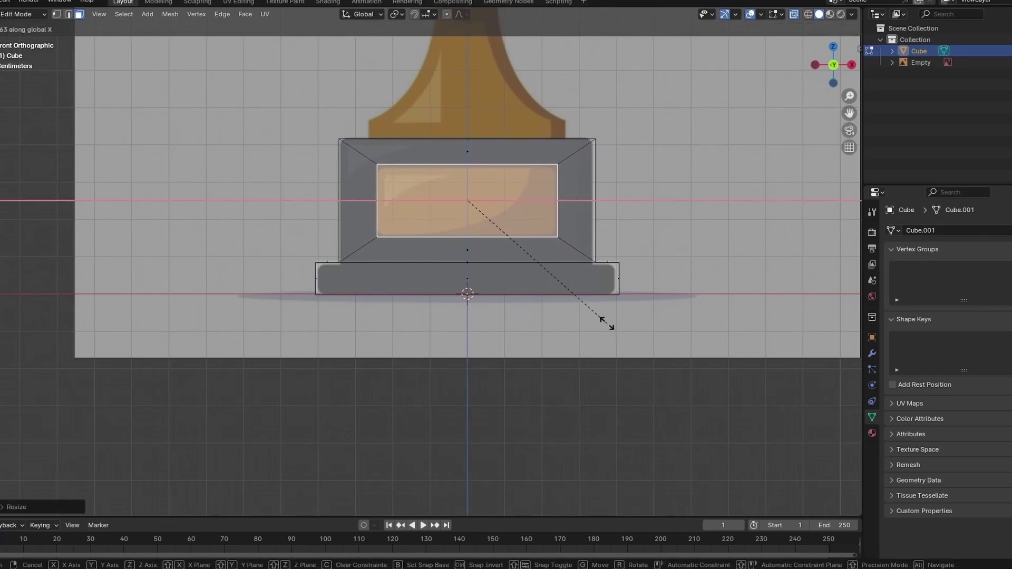
pyautogui.click(609, 326)
# Extrude the plaque face about 0.018 m inward to form a recess in the base
pyautogui.moveTo(830, 61); pyautogui.dragTo(699, 95)
pyautogui.scroll(-3, 516, 233)
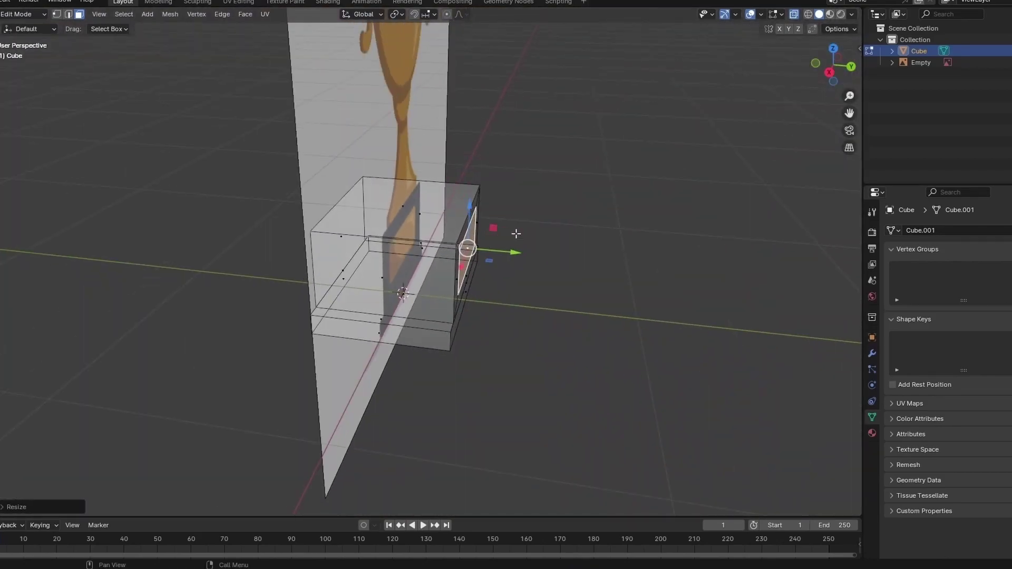
pyautogui.press('KP_1')
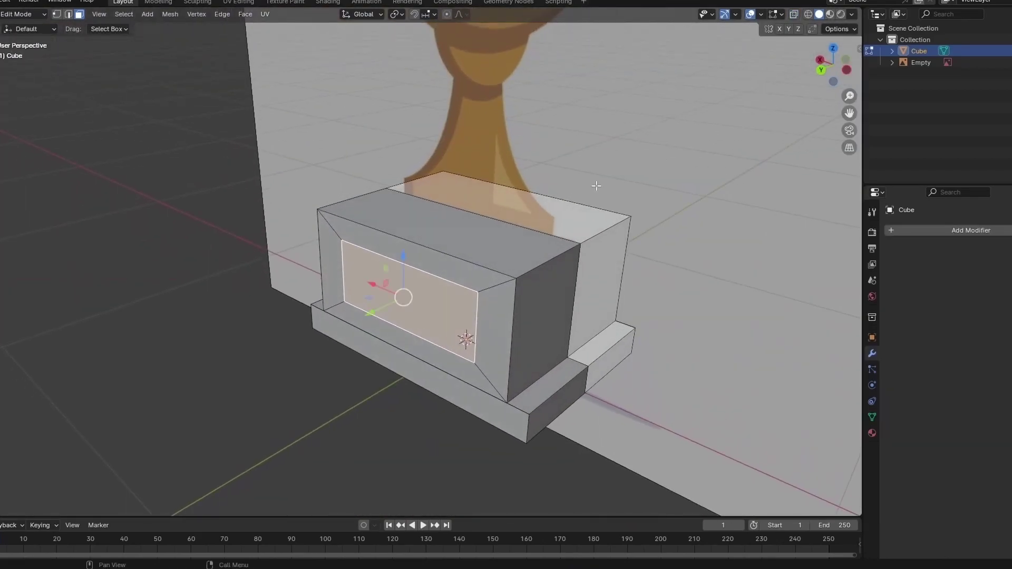
pyautogui.press('g')
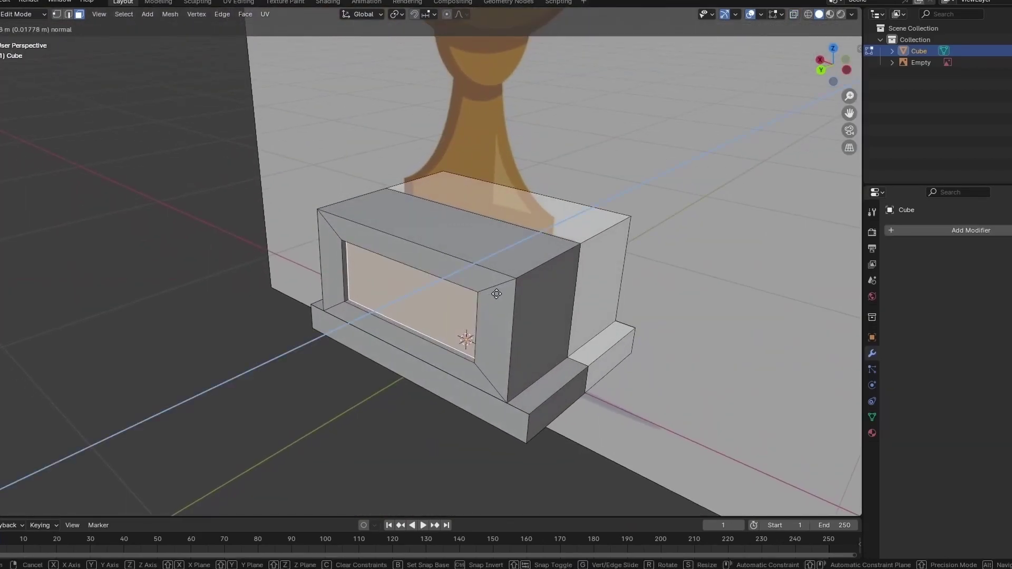
pyautogui.click(498, 293)
pyautogui.press('Tab')
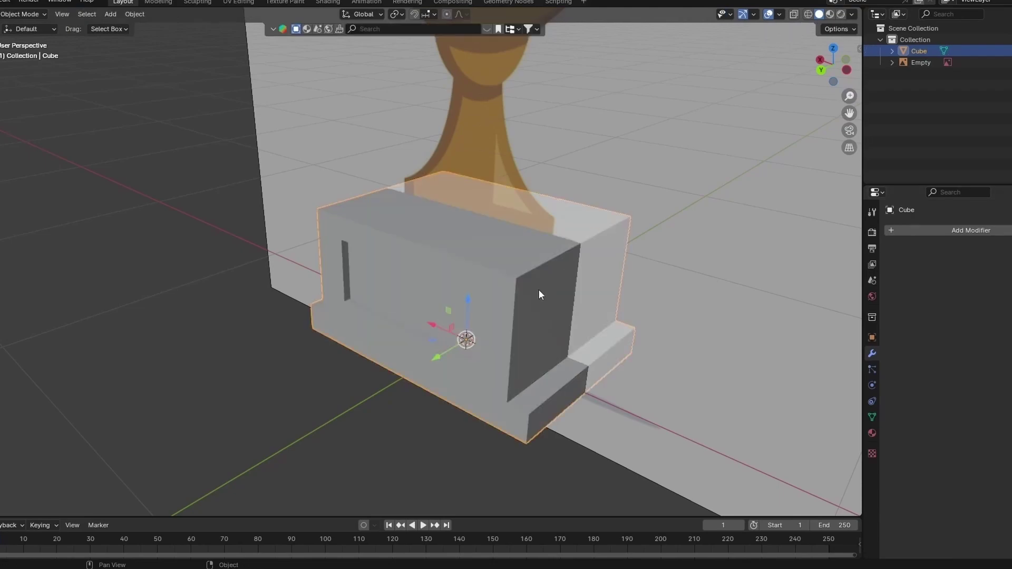
# Add a cylinder within the base mesh, then raise it along Z and shrink it to sit above the base
pyautogui.press('KP_1')
pyautogui.press('Tab')
pyautogui.click(147, 14)
pyautogui.click(165, 87)
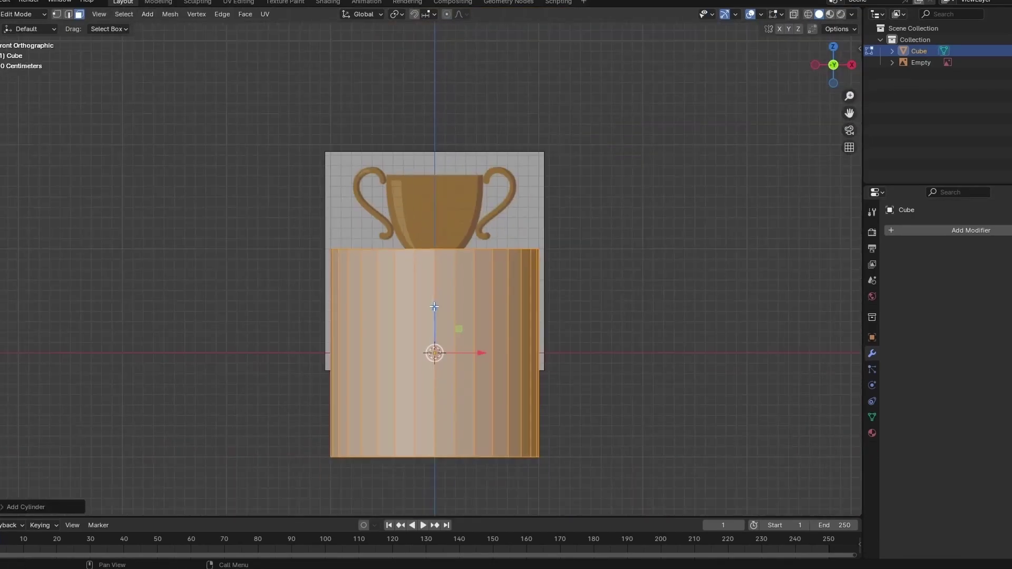
pyautogui.press('g')
pyautogui.press('z')
pyautogui.click(565, 421)
pyautogui.press('s')
pyautogui.click(483, 333)
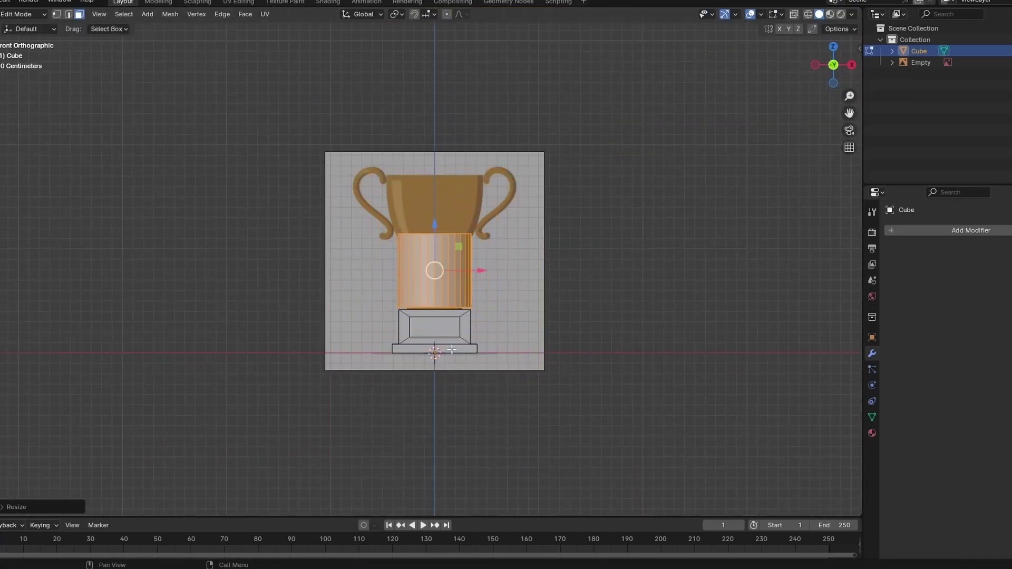
# Separate the cylinder into its own object and extend its bottom down into the base
pyautogui.click(797, 18)
pyautogui.scroll(2, 553, 280)
pyautogui.keyDown('shift'); pyautogui.moveTo(554, 283); pyautogui.dragTo(554, 238, button='middle'); pyautogui.keyUp('shift')
pyautogui.scroll(3, 554, 238)
pyautogui.keyDown('shift'); pyautogui.moveTo(531, 372); pyautogui.dragTo(535, 302, button='middle'); pyautogui.keyUp('shift')
pyautogui.scroll(-2, 335, 221)
pyautogui.moveTo(471, 211); pyautogui.dragTo(474, 256)
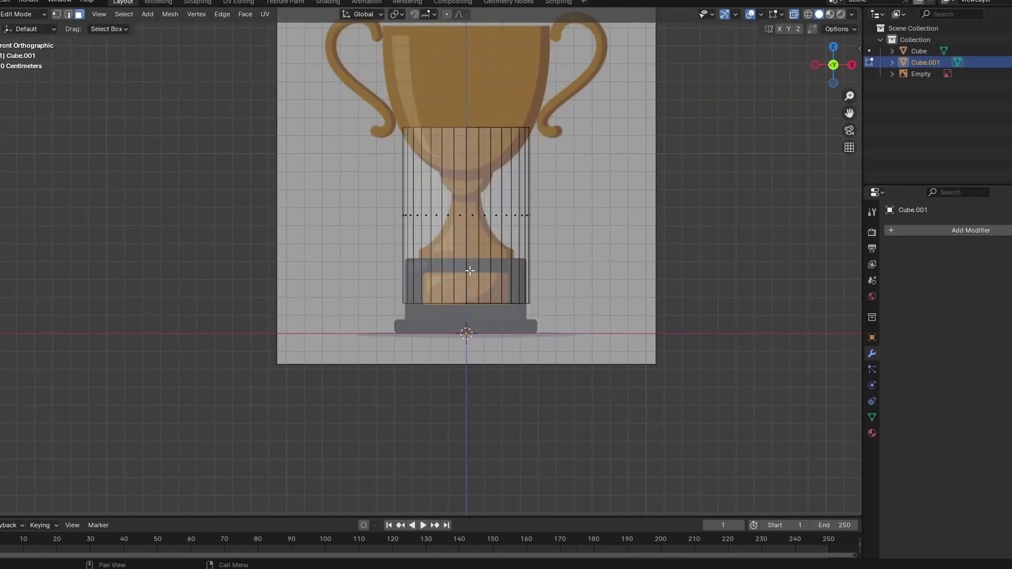
# Add a loop cut level with the stem's foot, and lower and shrink the cylinder's top to the stem's neck
pyautogui.click(451, 250)
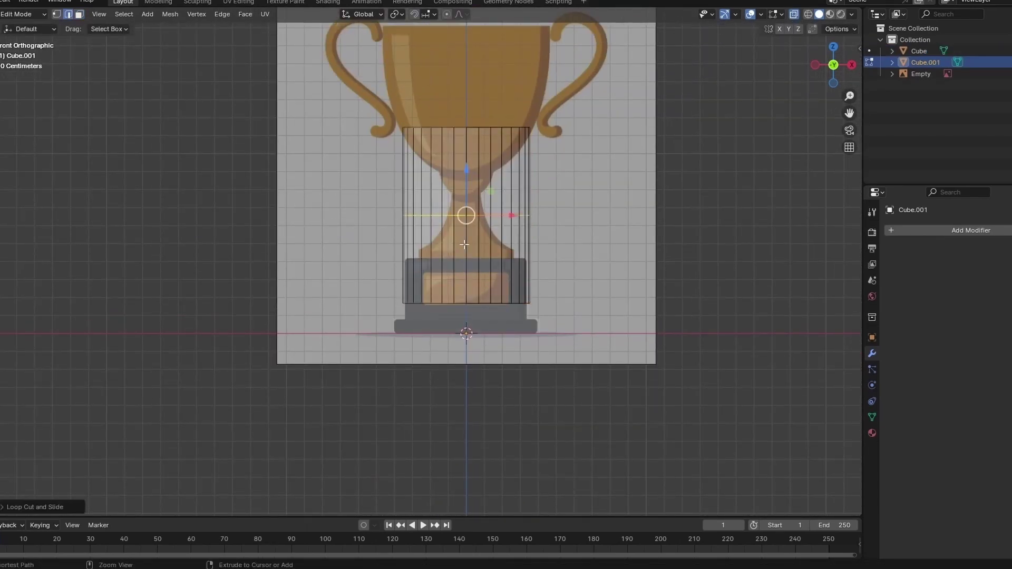
pyautogui.click(466, 277)
pyautogui.moveTo(468, 83); pyautogui.dragTo(480, 150)
pyautogui.press('s')
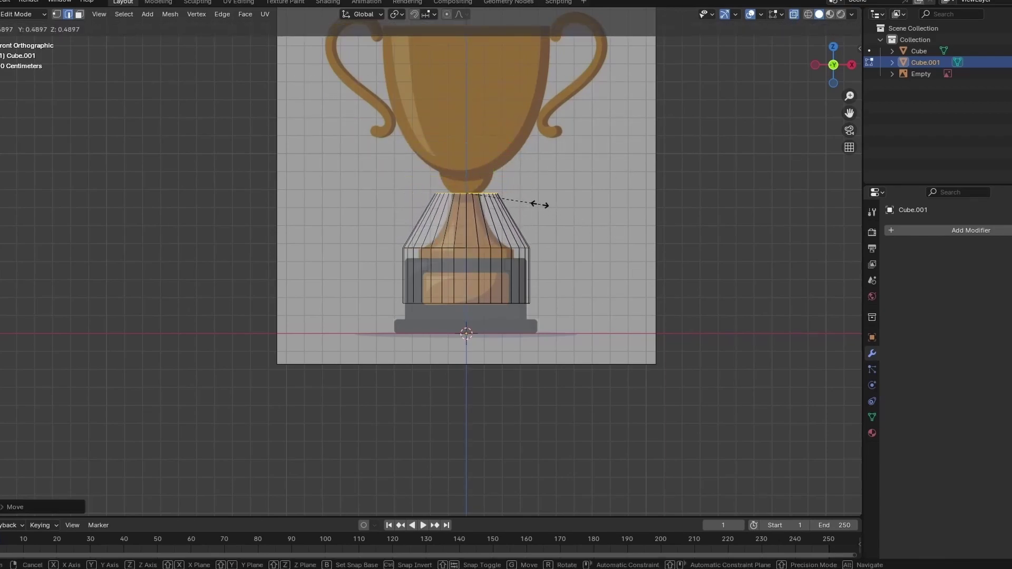
pyautogui.click(508, 194)
# Add two loop cuts between the stem's foot and neck and scale each to follow the stem's curve
pyautogui.doubleClick(446, 212)
pyautogui.press('s')
pyautogui.click(599, 258)
pyautogui.hotkey('ctrl', 'r')
pyautogui.doubleClick(501, 235)
pyautogui.press('s')
pyautogui.click(443, 319)
# Extrude the neck's top ring upward along Z to the bowl's underside and scale it to the collar's width
pyautogui.scroll(2, 518, 278)
pyautogui.keyDown('shift'); pyautogui.moveTo(585, 361); pyautogui.dragTo(518, 332, button='middle'); pyautogui.keyUp('shift')
pyautogui.keyDown('alt'); pyautogui.click(433, 212); pyautogui.keyUp('alt')
pyautogui.press('e')
pyautogui.press('z')
pyautogui.click(427, 149)
pyautogui.press('s')
# Add a loop cut around the collar and scale it to match the collar's rounded outline
pyautogui.hotkey('ctrl', 'r')
pyautogui.doubleClick(414, 189)
pyautogui.press('s')
pyautogui.click(561, 270)
# Extrude the collar's top ring upward along Z to the bowl's rim and scale it out to the rim's width
pyautogui.scroll(-4, 562, 270)
pyautogui.keyDown('alt'); pyautogui.click(445, 257); pyautogui.keyUp('alt')
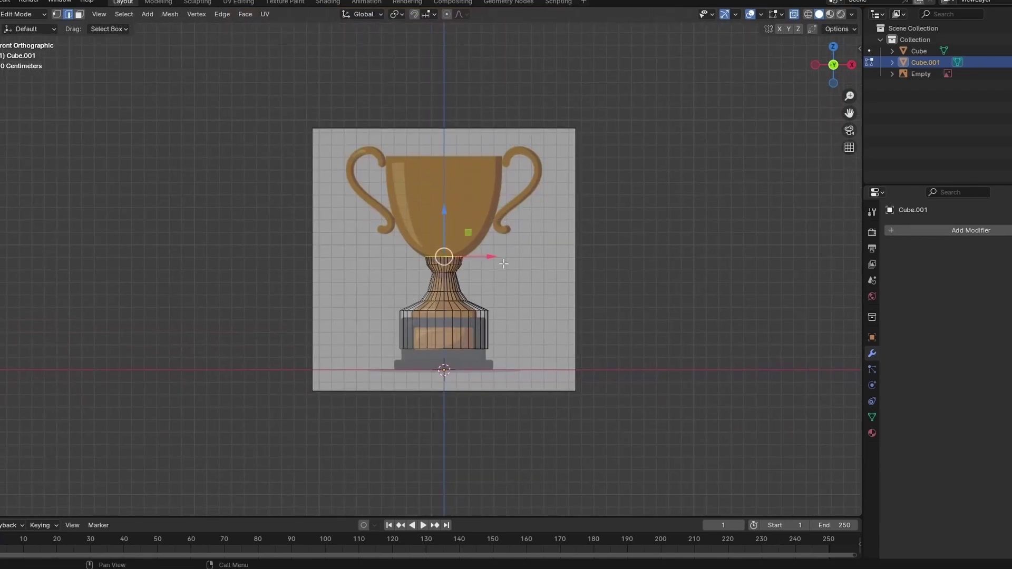
pyautogui.scroll(2, 588, 295)
pyautogui.keyDown('shift'); pyautogui.moveTo(592, 298); pyautogui.dragTo(575, 337, button='middle'); pyautogui.keyUp('shift')
pyautogui.press('e')
pyautogui.press('z')
pyautogui.click(490, 176)
pyautogui.press('s')
pyautogui.click(593, 233)
# Add three horizontal loop cuts through the bowl and scale each to follow the bowl's curved outline
pyautogui.hotkey('ctrl', 'r')
pyautogui.doubleClick(488, 272)
pyautogui.press('s')
pyautogui.click(548, 283)
pyautogui.hotkey('ctrl', 'r')
pyautogui.doubleClick(445, 278)
pyautogui.press('s')
pyautogui.doubleClick(445, 287)
pyautogui.press('s')
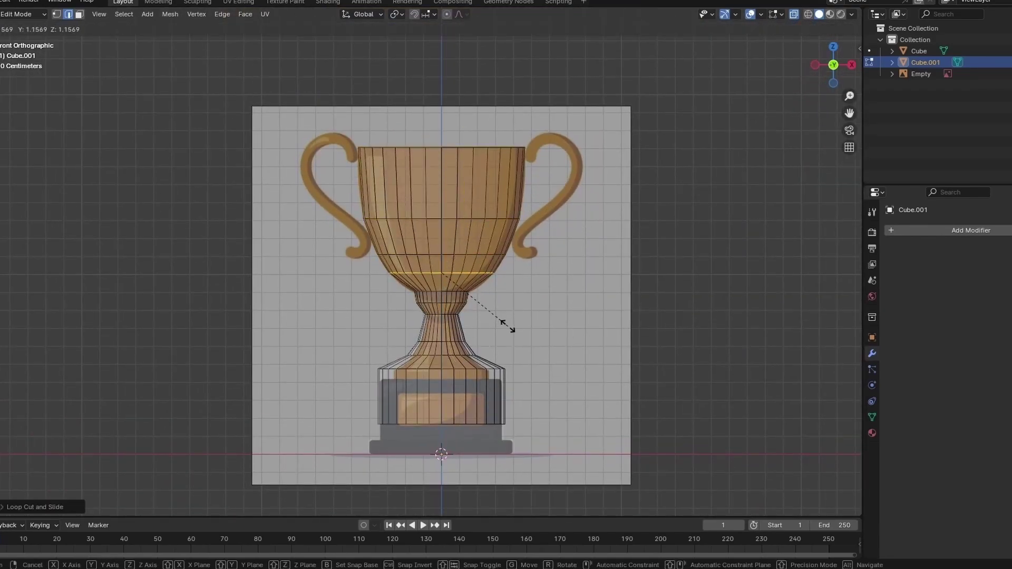
pyautogui.click(509, 326)
# Add another loop cut in the bowl's upper part and scale it to match the reference outline
pyautogui.keyDown('shift'); pyautogui.moveTo(508, 326); pyautogui.dragTo(518, 359, button='middle'); pyautogui.keyUp('shift')
pyautogui.hotkey('ctrl', 'r')
pyautogui.doubleClick(423, 204)
pyautogui.press('s')
pyautogui.click(655, 370)
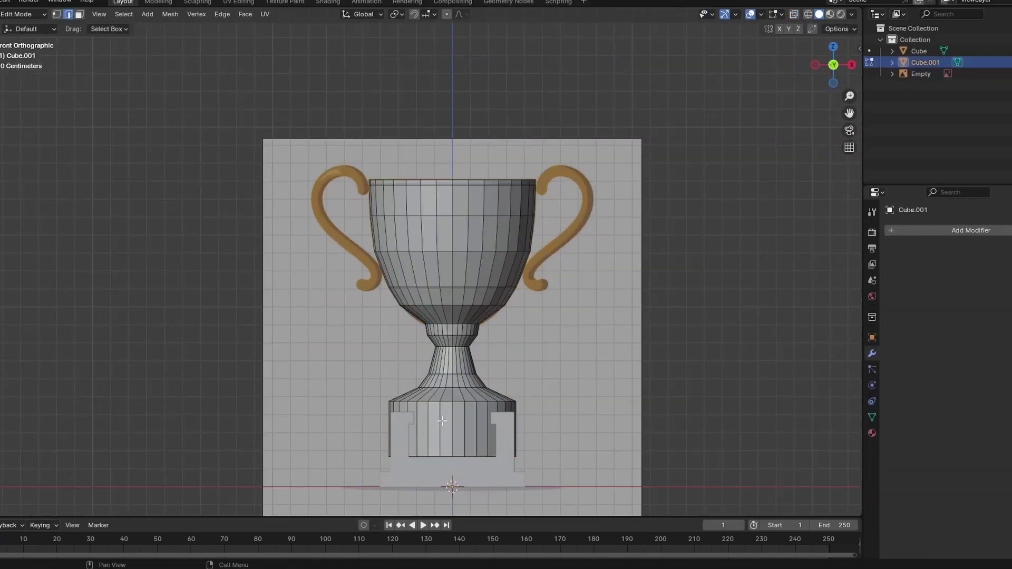
# Select the lower rings of the stem's foot, grow the selection, and adjust them with Shrink/Fatten to fit the base
pyautogui.scroll(2, 442, 421)
pyautogui.keyDown('shift'); pyautogui.moveTo(441, 420); pyautogui.dragTo(473, 237, button='middle'); pyautogui.keyUp('shift')
pyautogui.moveTo(385, 271); pyautogui.dragTo(590, 316)
pyautogui.hotkey('alt', 'z')
pyautogui.press('ctrl+KP_Add')
pyautogui.hotkey('alt', 's')
pyautogui.click(505, 378)
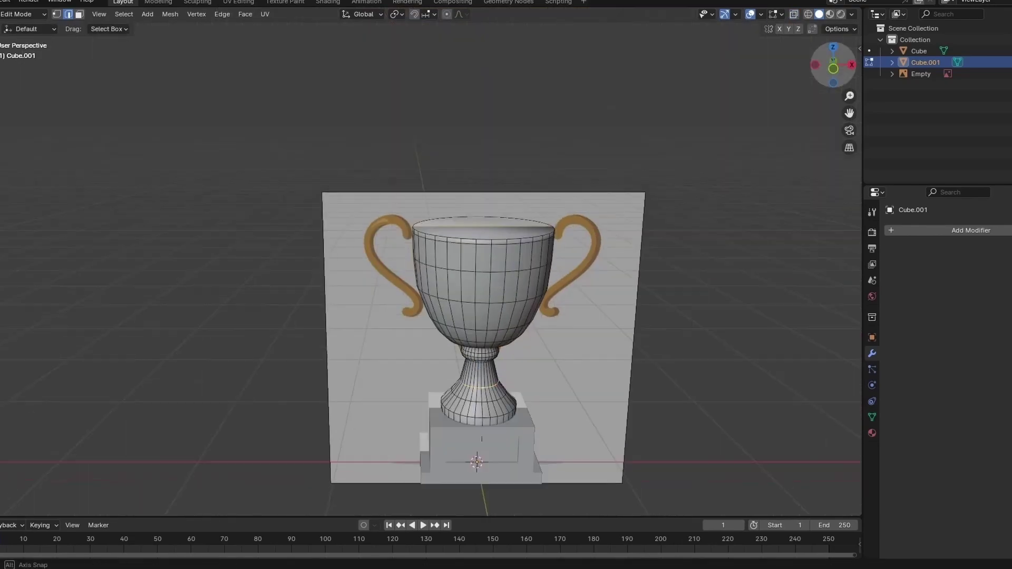
# Delete the face that closes the top of the bowl to open the cup
pyautogui.moveTo(481, 369); pyautogui.dragTo(481, 320, button='middle')
pyautogui.click(80, 14)
pyautogui.click(459, 263)
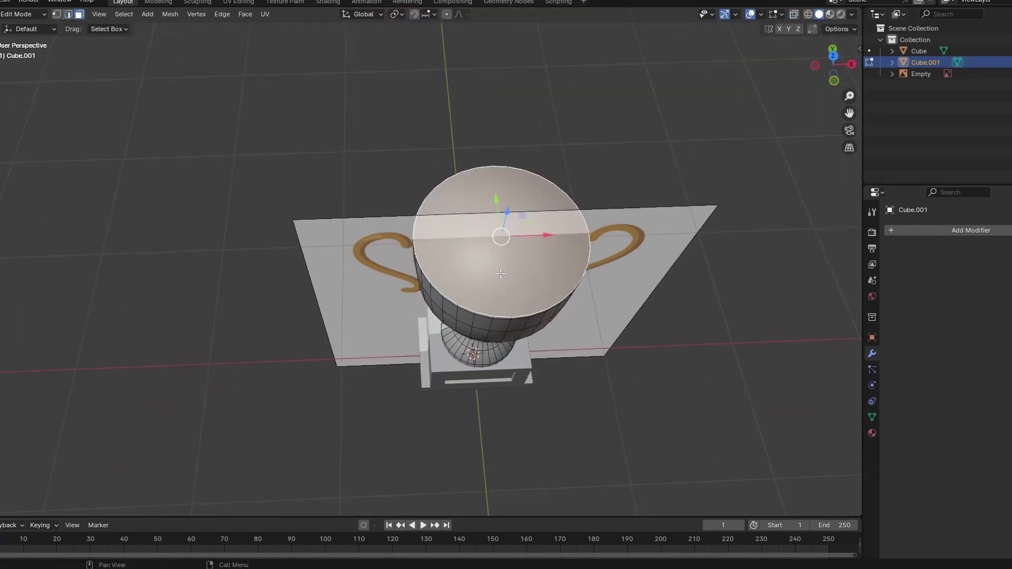
pyautogui.press('x')
pyautogui.click(457, 267)
# Move the edge ring just above the collar along Z to follow the bowl's outline in the front view
pyautogui.moveTo(835, 59); pyautogui.dragTo(832, 25)
pyautogui.press('KP_1')
pyautogui.scroll(4, 537, 379)
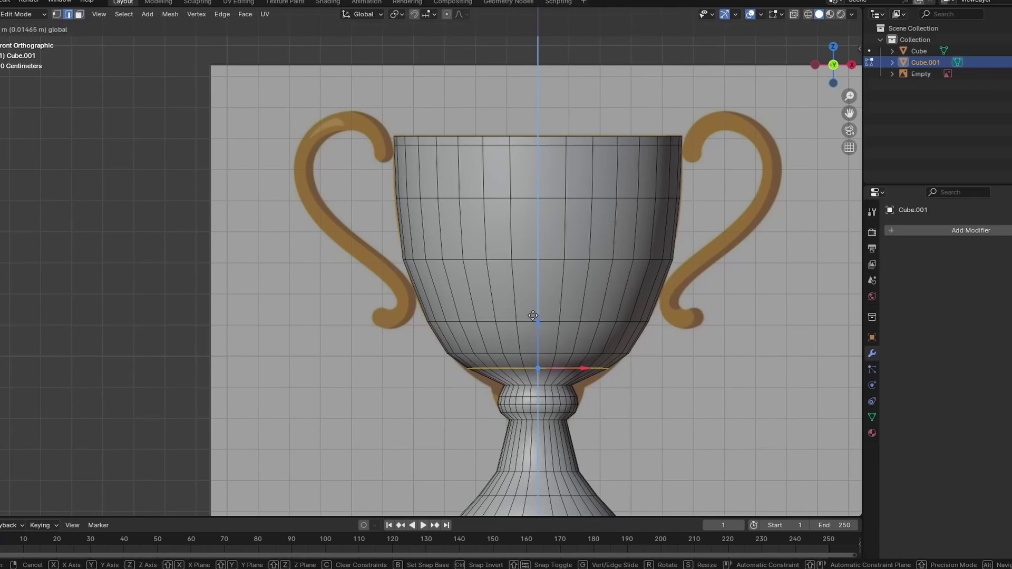
# Add a Subdivision Surface modifier to the cup with 2 viewport levels
pyautogui.press('Tab')
pyautogui.scroll(-3, 559, 373)
pyautogui.click(972, 230)
pyautogui.moveTo(904, 273)
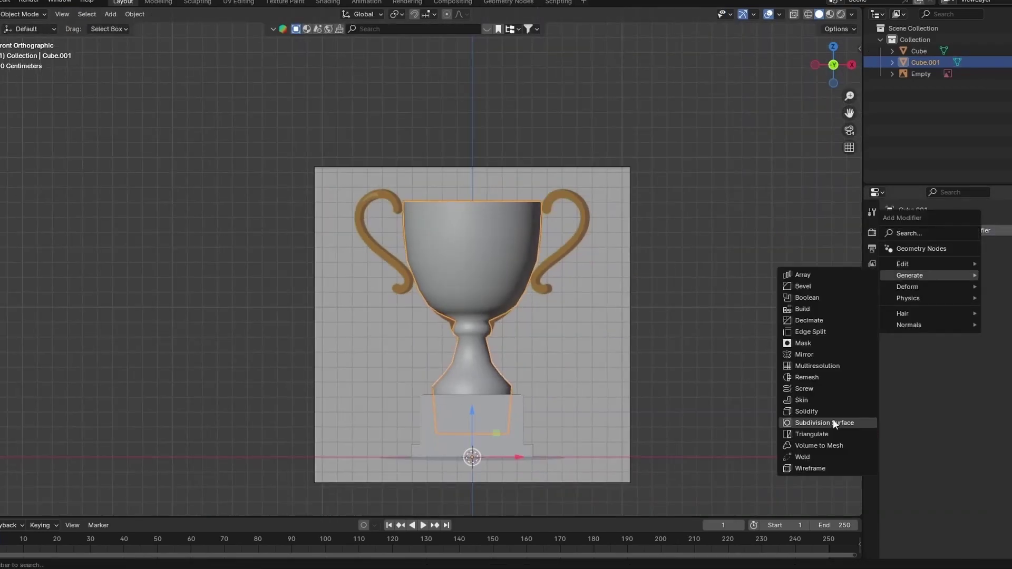
pyautogui.click(833, 419)
pyautogui.moveTo(702, 121); pyautogui.dragTo(482, 261, button='middle')
pyautogui.click(482, 261)
# Add a Solidify modifier to the cup and place it above the Subdivision modifier
pyautogui.click(928, 230)
pyautogui.moveTo(928, 232)
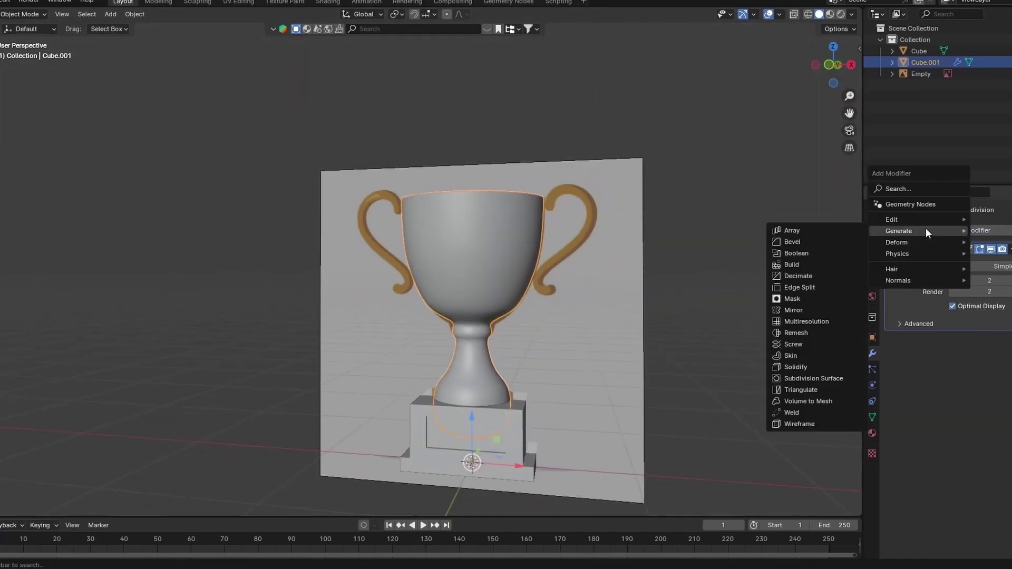
pyautogui.click(798, 365)
pyautogui.moveTo(1011, 353); pyautogui.dragTo(1011, 238)
pyautogui.scroll(-2, 759, 315)
pyautogui.moveTo(759, 314); pyautogui.dragTo(822, 396, button='middle')
pyautogui.scroll(5, 465, 244)
pyautogui.moveTo(834, 65)
pyautogui.mouseDown()
pyautogui.moveTo(842, 65)
pyautogui.moveTo(837, 84)
pyautogui.mouseUp()
pyautogui.scroll(2, 549, 267)
pyautogui.scroll(-3, 517, 259)
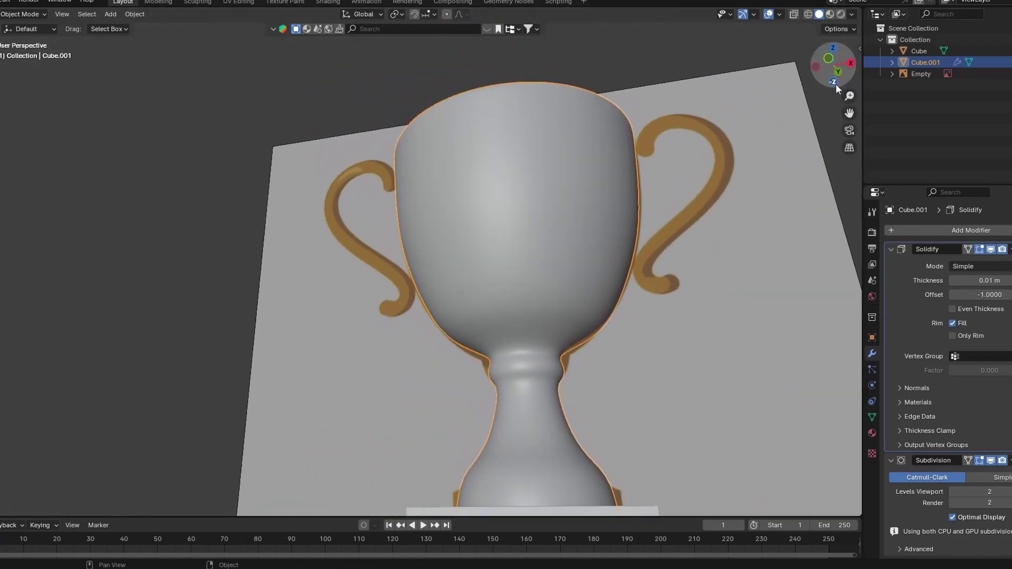
# Shift the edge ring of the stem's foot slightly along Z in X-ray front view to fit the reference
pyautogui.click(829, 59)
pyautogui.scroll(-4, 580, 363)
pyautogui.scroll(2, 580, 363)
pyautogui.moveTo(545, 358); pyautogui.dragTo(521, 186, button='middle')
pyautogui.scroll(4, 522, 200)
pyautogui.press('Tab')
pyautogui.click(441, 265)
pyautogui.click(446, 303)
pyautogui.click(794, 14)
pyautogui.keyDown('shift'); pyautogui.moveTo(622, 259); pyautogui.dragTo(622, 195, button='middle'); pyautogui.keyUp('shift')
pyautogui.moveTo(509, 194); pyautogui.dragTo(510, 212)
pyautogui.click(654, 222)
# Compare the stem's foot with the base, checking it in X-ray from the front and in solid perspective view
pyautogui.press('Tab')
pyautogui.scroll(-4, 464, 184)
pyautogui.press('Tab')
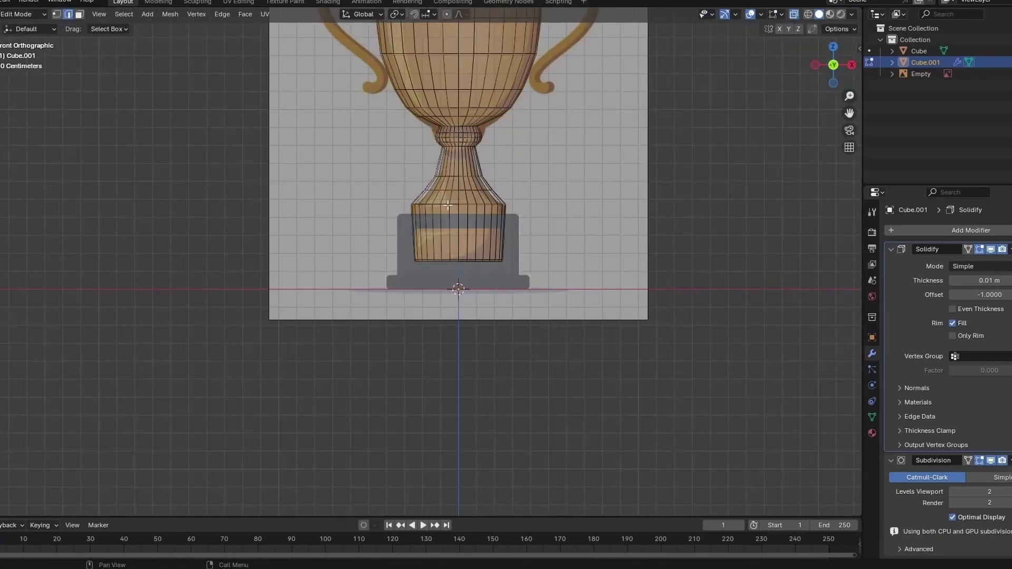
pyautogui.scroll(3, 448, 205)
pyautogui.press('Tab')
pyautogui.scroll(-2, 634, 143)
pyautogui.click(794, 15)
pyautogui.click(768, 77)
pyautogui.moveTo(835, 63); pyautogui.dragTo(771, 105)
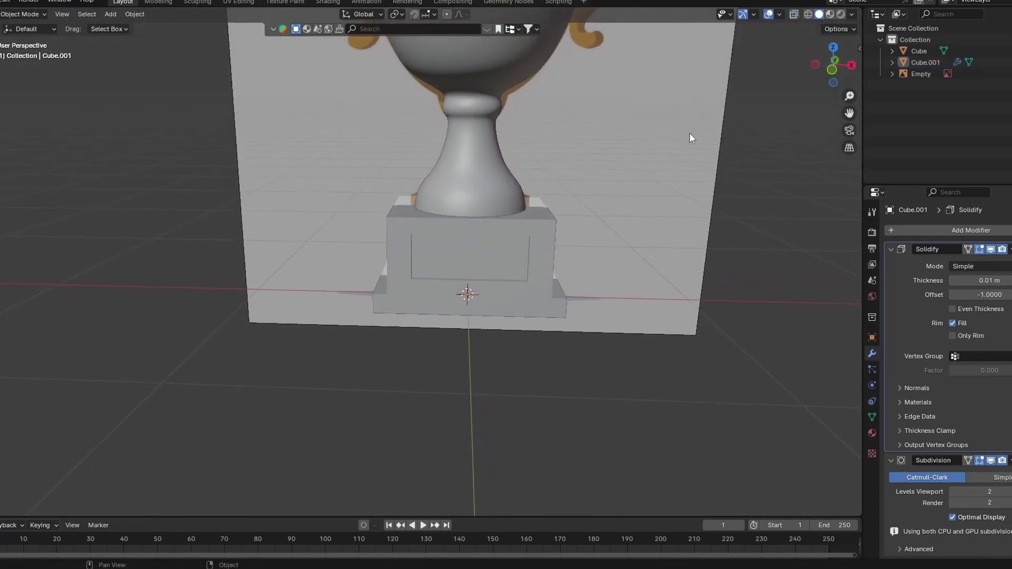
# Set the mean bevel weight and mean crease of the edge ring around the foot's rim to 1.00
pyautogui.click(488, 191)
pyautogui.press('Tab')
pyautogui.scroll(2, 483, 256)
pyautogui.press('n')
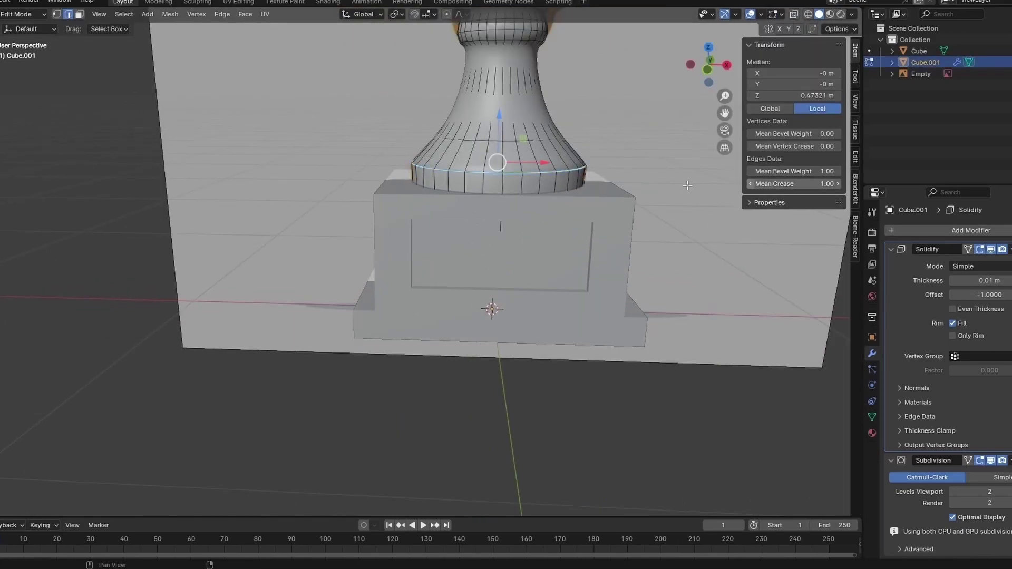
pyautogui.press('Tab')
pyautogui.scroll(-3, 502, 237)
pyautogui.click(474, 232)
pyautogui.press('Tab')
pyautogui.scroll(4, 475, 227)
pyautogui.press('Tab')
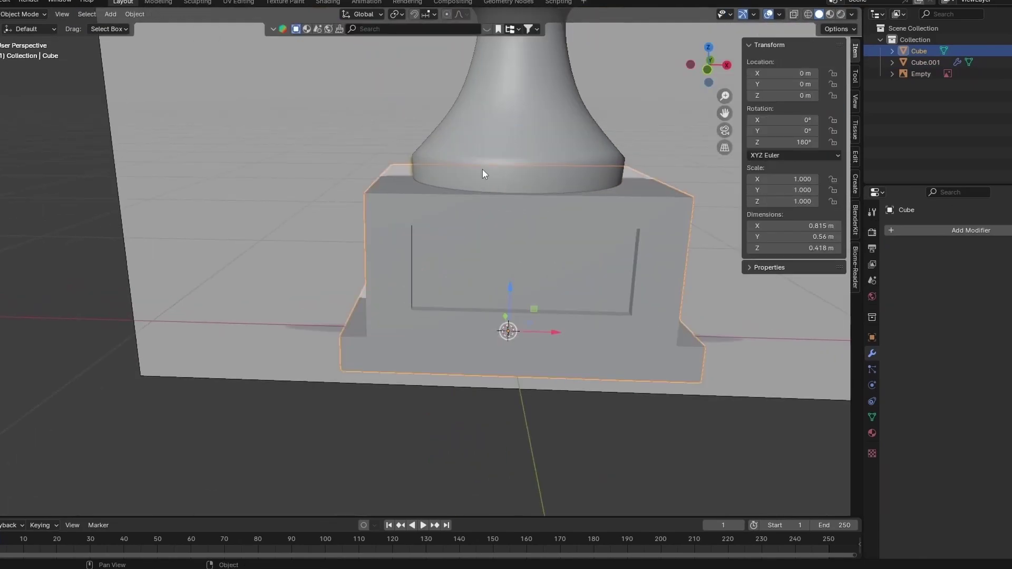
# Crease the edge ring at the top of the collar, where it meets the bowl
pyautogui.click(483, 169)
pyautogui.press('Tab')
pyautogui.moveTo(482, 169); pyautogui.dragTo(506, 127, button='middle')
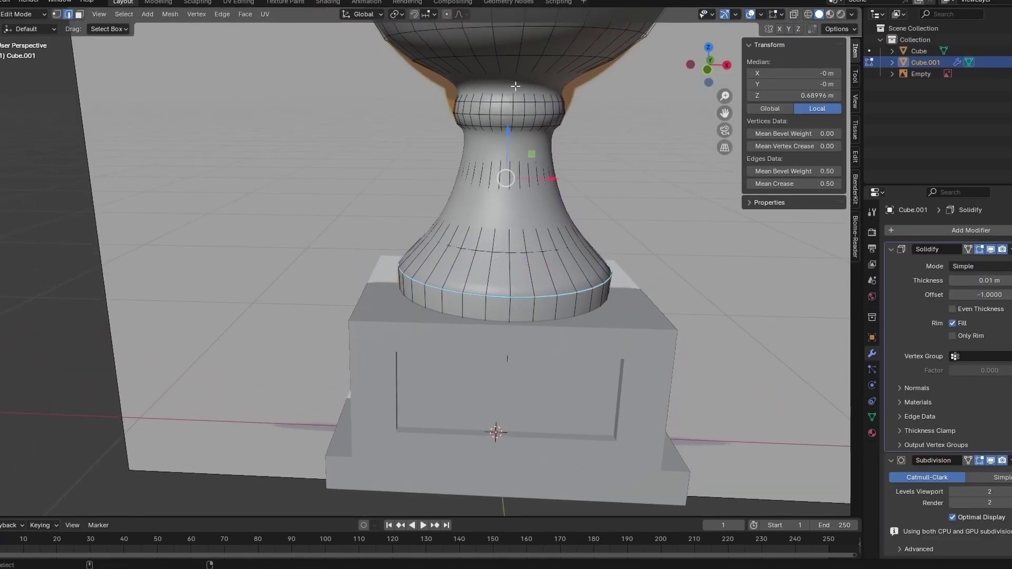
pyautogui.keyDown('alt'); pyautogui.click(528, 86); pyautogui.keyUp('alt')
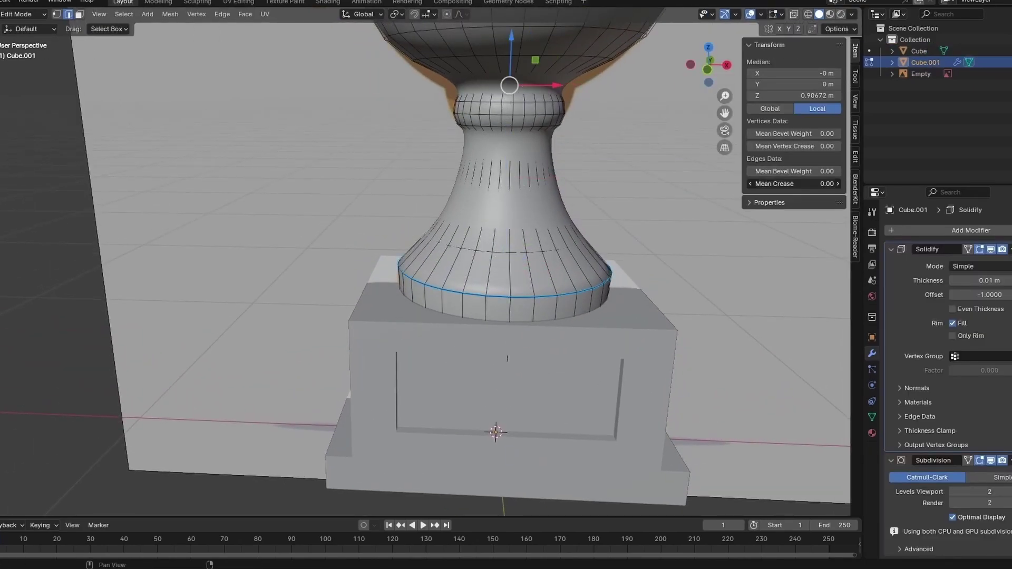
pyautogui.hotkey('alt', 'a')
pyautogui.keyDown('alt'); pyautogui.click(504, 145); pyautogui.keyUp('alt')
pyautogui.hotkey('alt', 'a')
pyautogui.keyDown('alt'); pyautogui.click(506, 147); pyautogui.keyUp('alt')
pyautogui.hotkey('alt', 'a')
pyautogui.keyDown('alt'); pyautogui.click(508, 153); pyautogui.keyUp('alt')
pyautogui.hotkey('alt', 'a')
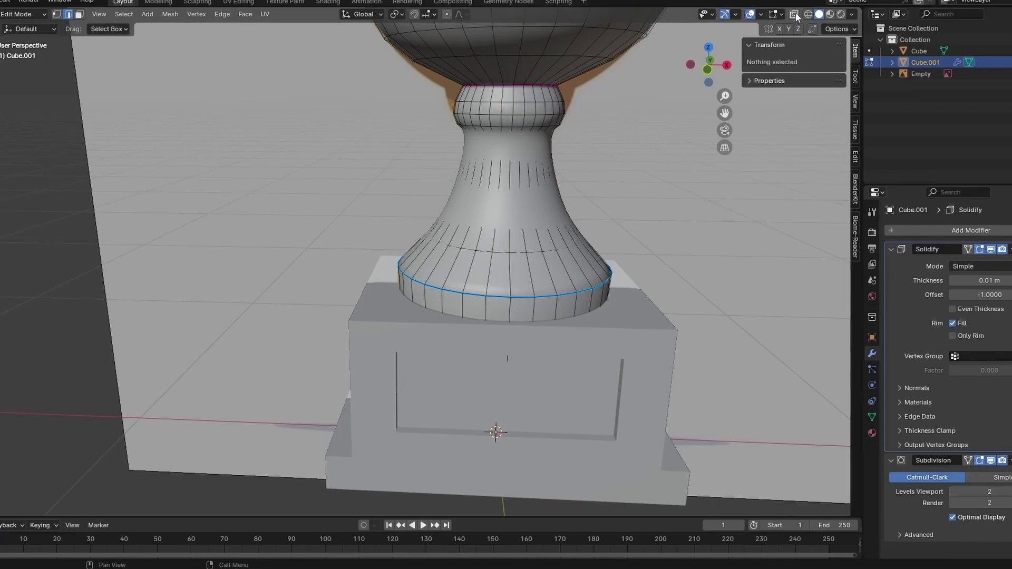
# Sharpen the edge ring just below the collar by raising its bevel weight, selecting it in X-ray view
pyautogui.click(795, 15)
pyautogui.scroll(3, 590, 116)
pyautogui.scroll(-3, 565, 100)
pyautogui.keyDown('shift'); pyautogui.moveTo(562, 96); pyautogui.dragTo(533, 154, button='middle'); pyautogui.keyUp('shift')
pyautogui.scroll(2, 531, 154)
pyautogui.keyDown('alt'); pyautogui.click(531, 154); pyautogui.keyUp('alt')
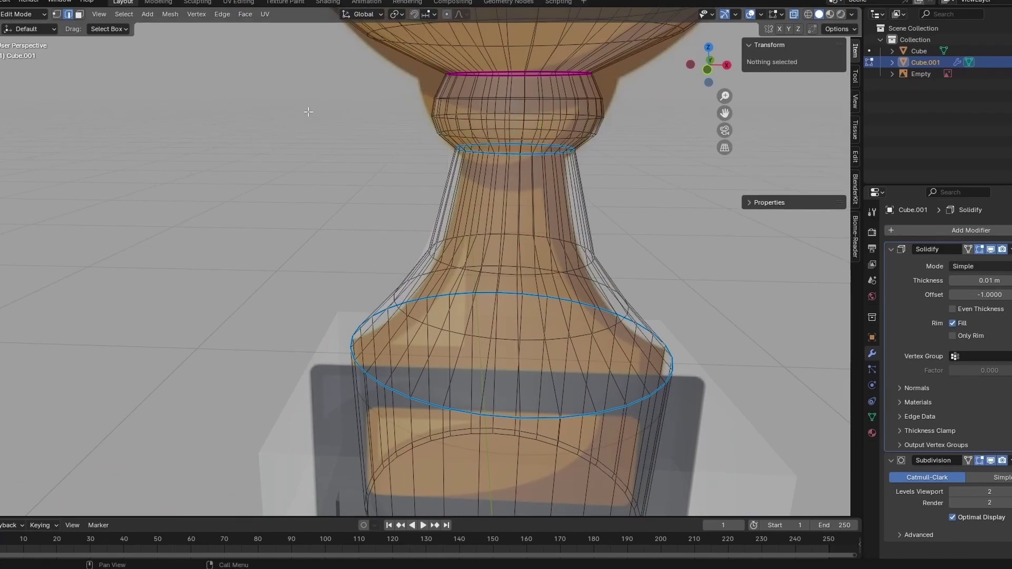
pyautogui.press('Tab')
pyautogui.scroll(-7, 491, 193)
pyautogui.click(798, 15)
# Add a single-vertex mesh object at the origin in the front view
pyautogui.click(554, 121)
pyautogui.moveTo(717, 77); pyautogui.dragTo(704, 94)
pyautogui.press('KP_1')
pyautogui.keyDown('shift'); pyautogui.moveTo(499, 130); pyautogui.dragTo(492, 305, button='middle'); pyautogui.keyUp('shift')
pyautogui.scroll(2, 507, 249)
pyautogui.scroll(-2, 223, 169)
pyautogui.click(110, 16)
pyautogui.moveTo(127, 28)
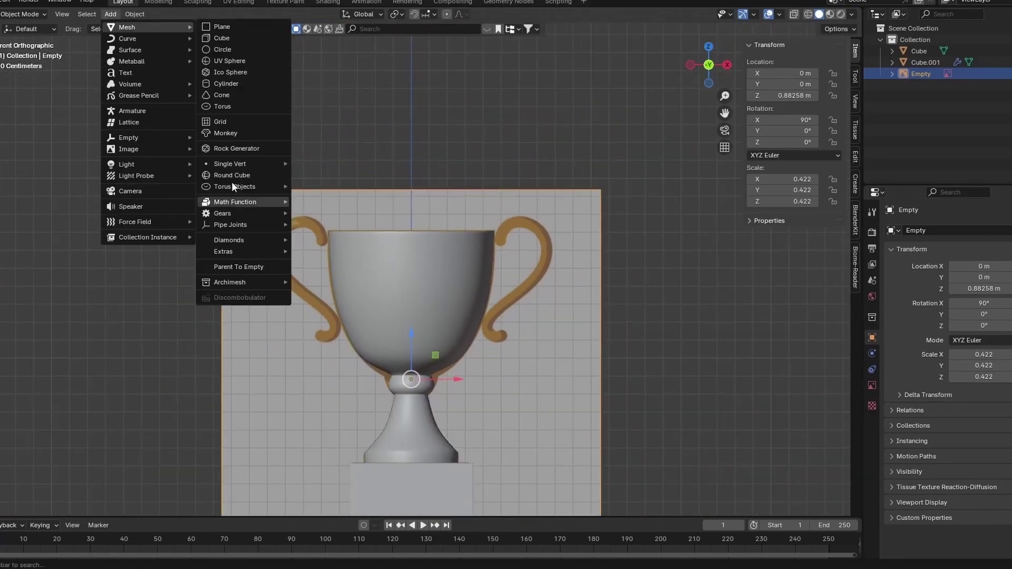
pyautogui.moveTo(247, 164)
pyautogui.click(338, 163)
pyautogui.scroll(-4, 338, 168)
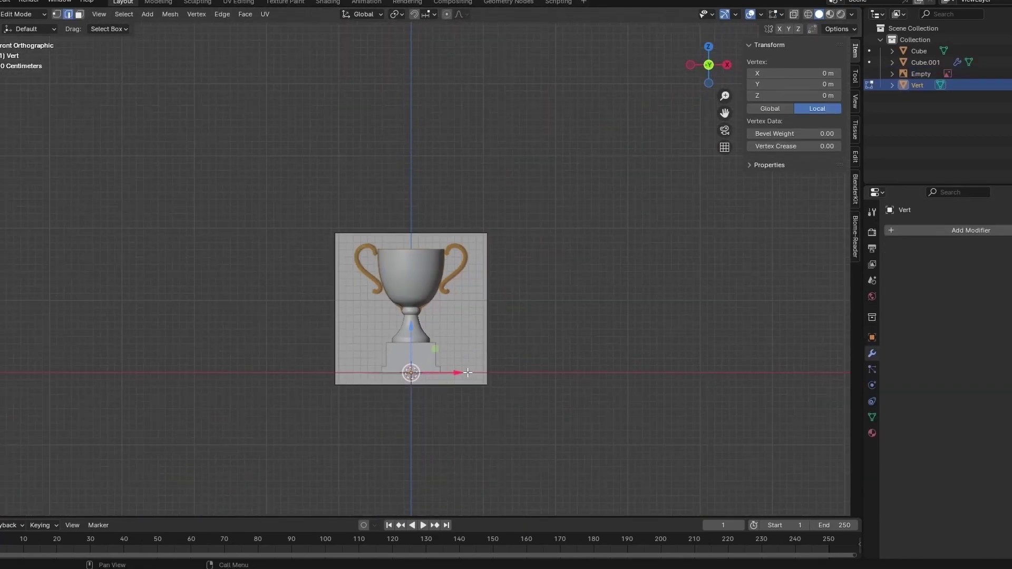
# Move the vertex toward the right-hand handle, to about X 0.61 m and Z 1.37 m
pyautogui.click(56, 15)
pyautogui.scroll(3, 316, 253)
pyautogui.keyDown('shift'); pyautogui.moveTo(317, 295); pyautogui.dragTo(307, 268, button='middle'); pyautogui.keyUp('shift')
pyautogui.moveTo(292, 287); pyautogui.dragTo(544, 465)
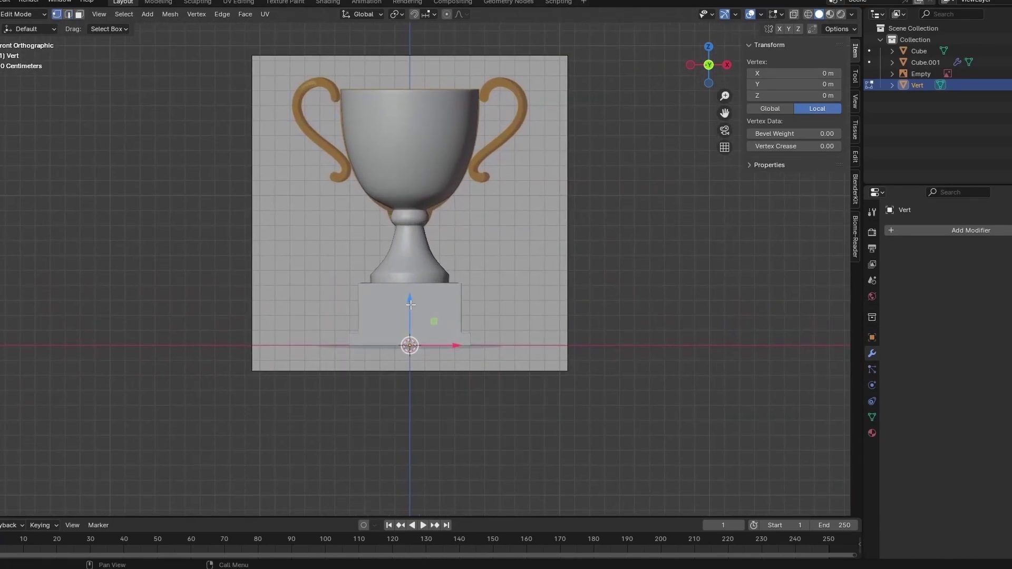
pyautogui.press('g')
pyautogui.press('z')
pyautogui.click(431, 119)
pyautogui.moveTo(458, 141); pyautogui.dragTo(549, 154)
# Place the vertex on the tip of the right-hand handle's lower curl and extrude it to the curl's bend
pyautogui.press('KP_7')
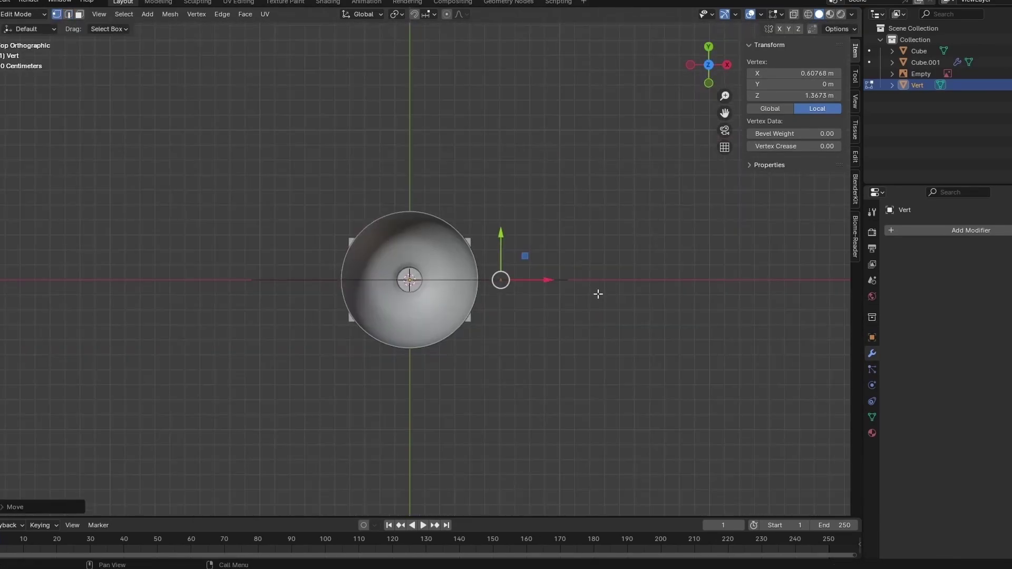
pyautogui.press('KP_1')
pyautogui.scroll(3, 559, 224)
pyautogui.keyDown('shift'); pyautogui.moveTo(549, 158); pyautogui.dragTo(475, 311, button='middle'); pyautogui.keyUp('shift')
pyautogui.keyDown('shift'); pyautogui.moveTo(501, 200); pyautogui.dragTo(504, 285, button='middle'); pyautogui.keyUp('shift')
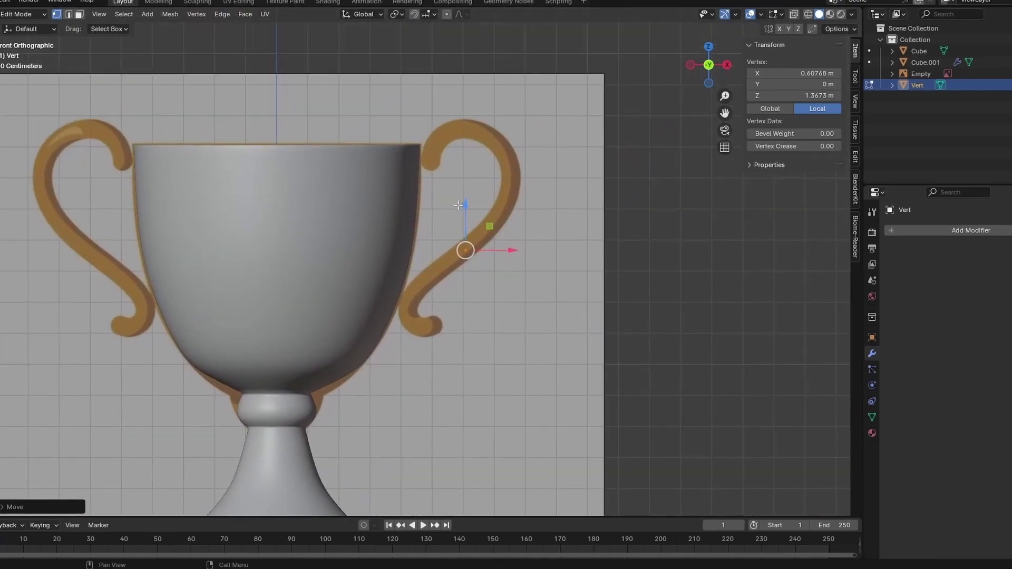
pyautogui.moveTo(464, 203); pyautogui.dragTo(468, 298)
pyautogui.moveTo(512, 338); pyautogui.dragTo(472, 336)
pyautogui.moveTo(430, 292); pyautogui.dragTo(430, 279)
pyautogui.press('e')
pyautogui.click(451, 327)
pyautogui.press('e')
pyautogui.click(499, 209)
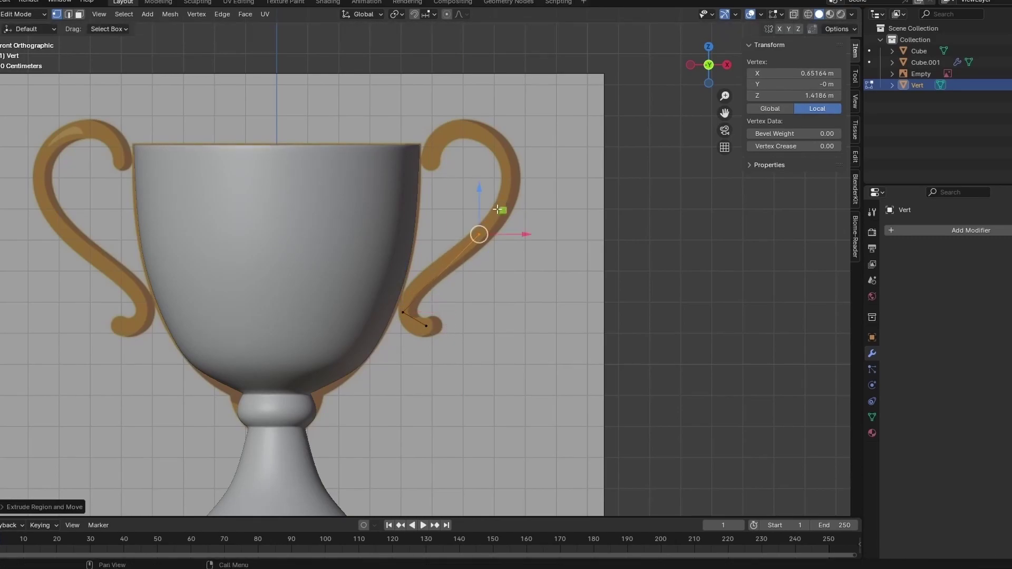
pyautogui.hotkey('ctrl', 'z')
# Extrude the vertex in segments from the lower curl along the handle's centreline to its upper end
pyautogui.press('e')
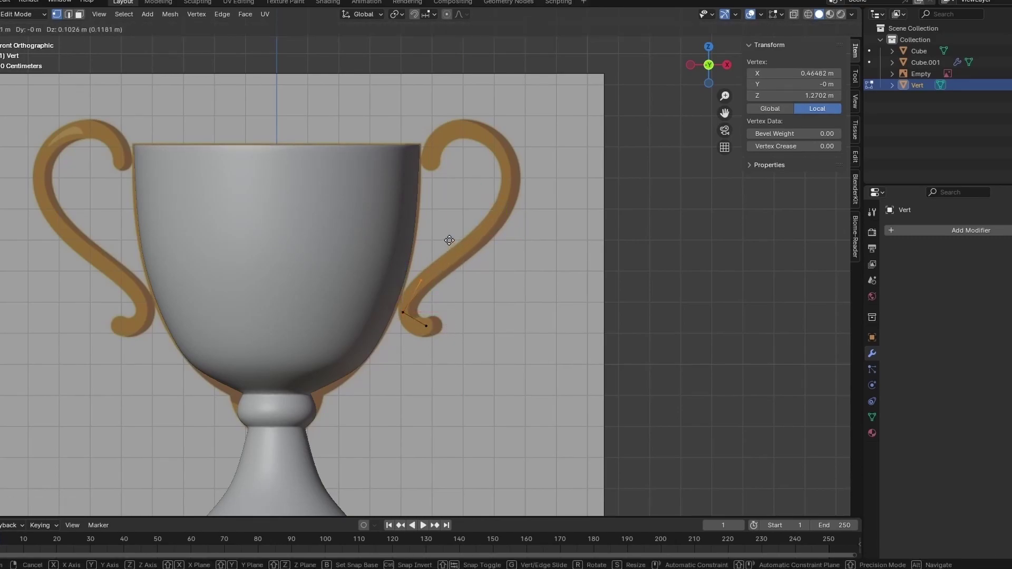
pyautogui.click(449, 241)
pyautogui.press('e')
pyautogui.click(521, 193)
pyautogui.press('e')
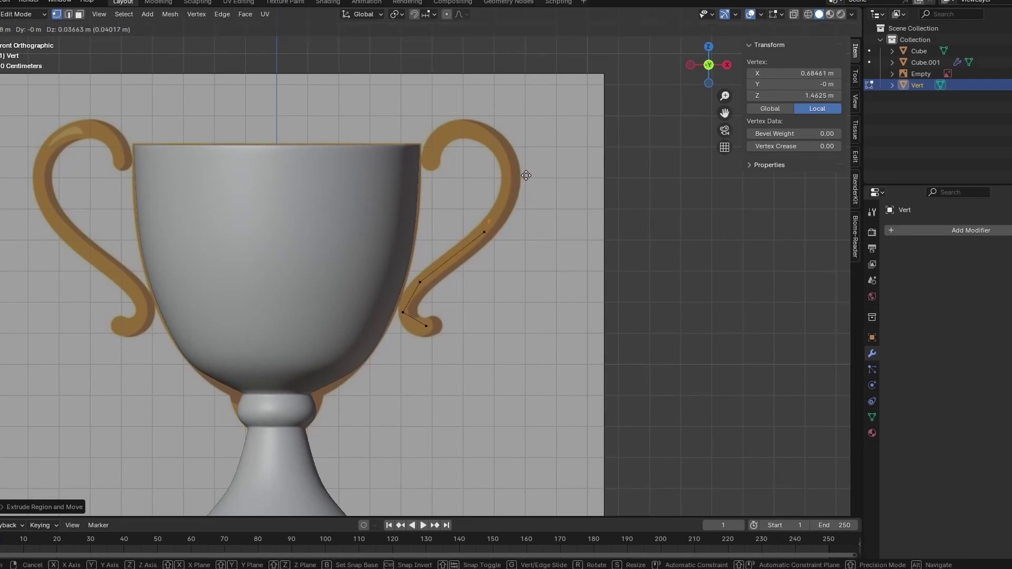
pyautogui.click(536, 138)
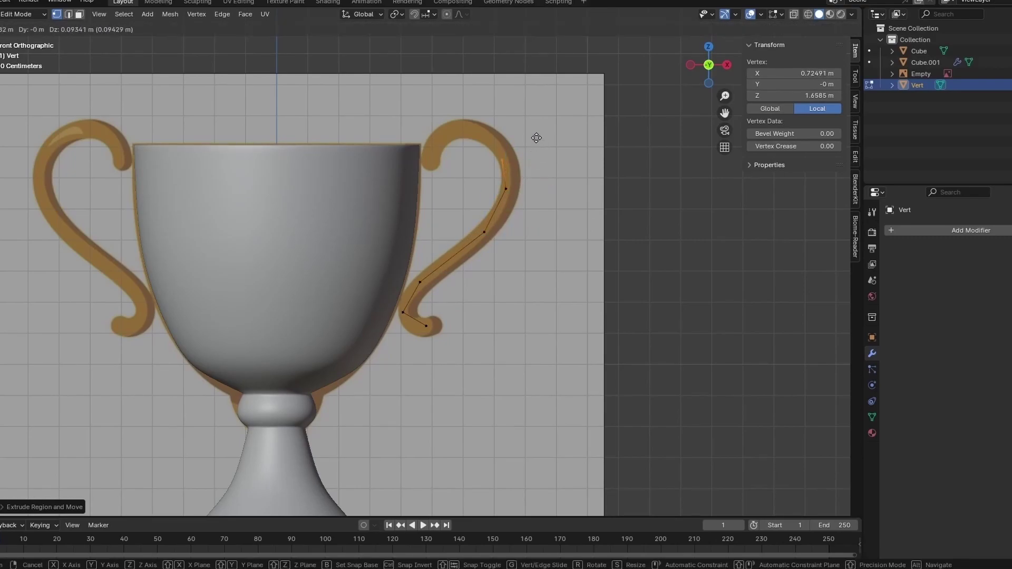
pyautogui.press('e')
pyautogui.click(509, 140)
pyautogui.press('e')
pyautogui.click(475, 152)
# Select the whole handle path and add a Subdivision Surface modifier to it
pyautogui.press('a')
pyautogui.scroll(-1, 738, 176)
pyautogui.click(971, 230)
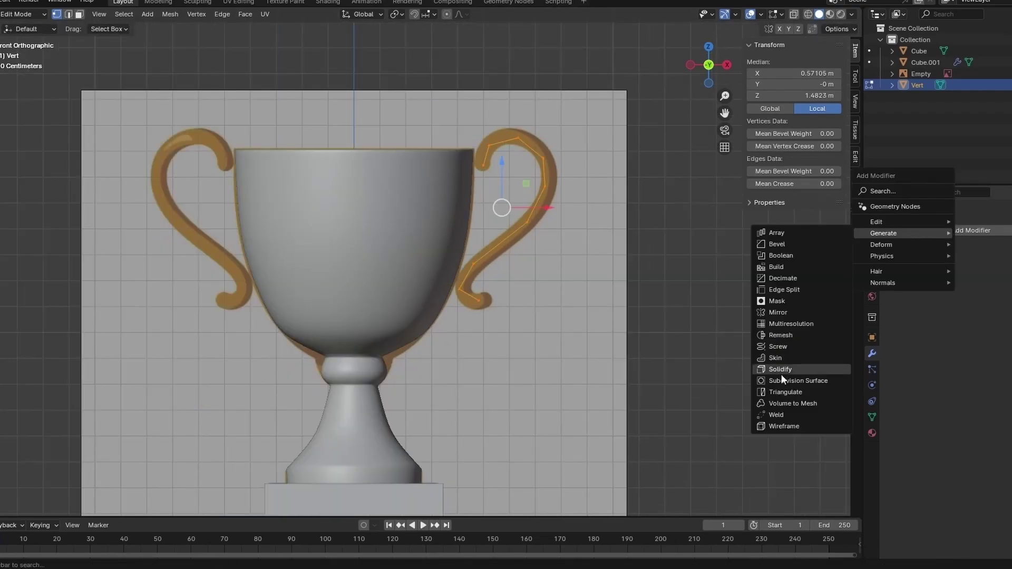
pyautogui.click(780, 372)
# Nudge the vertices of the handle's lower curl to match the reference
pyautogui.scroll(3, 535, 221)
pyautogui.moveTo(458, 319); pyautogui.dragTo(457, 318)
pyautogui.moveTo(532, 341); pyautogui.dragTo(522, 340)
pyautogui.click(568, 308)
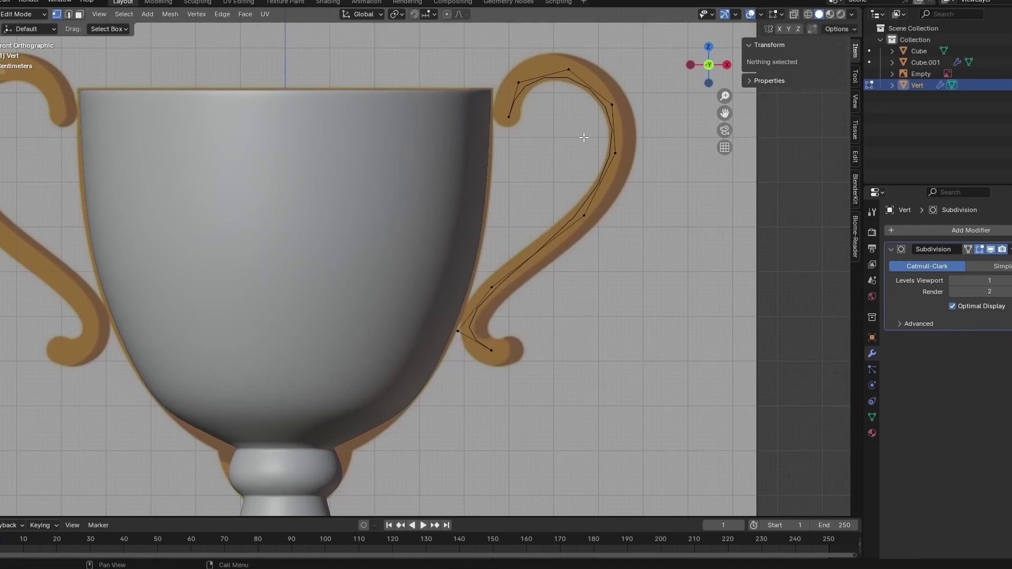
# Raise the vertices at the handle's upper end slightly and adjust those around its top bend to follow the reference
pyautogui.moveTo(510, 99); pyautogui.dragTo(529, 124)
pyautogui.moveTo(513, 55); pyautogui.dragTo(513, 48)
pyautogui.click(598, 166)
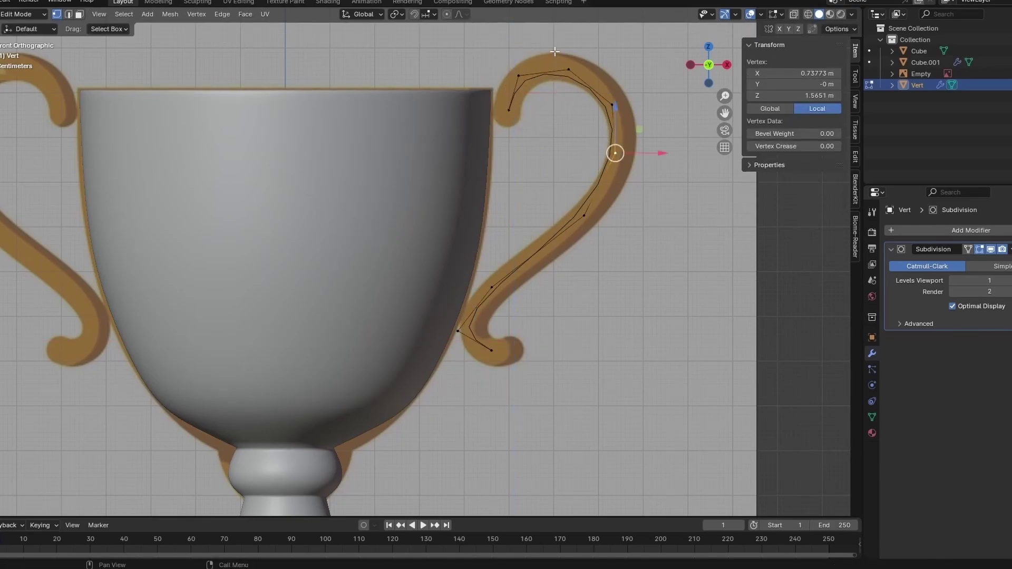
pyautogui.moveTo(648, 118); pyautogui.dragTo(648, 118)
pyautogui.moveTo(592, 86); pyautogui.dragTo(596, 80)
# Shift the two vertices on the handle's outer side outward along X and leave mesh editing
pyautogui.moveTo(561, 157); pyautogui.dragTo(626, 253)
pyautogui.keyDown('shift'); pyautogui.click(616, 153); pyautogui.keyUp('shift')
pyautogui.moveTo(644, 185); pyautogui.dragTo(656, 184)
pyautogui.click(644, 301)
pyautogui.press('Tab')
pyautogui.click(576, 262)
pyautogui.click(546, 246)
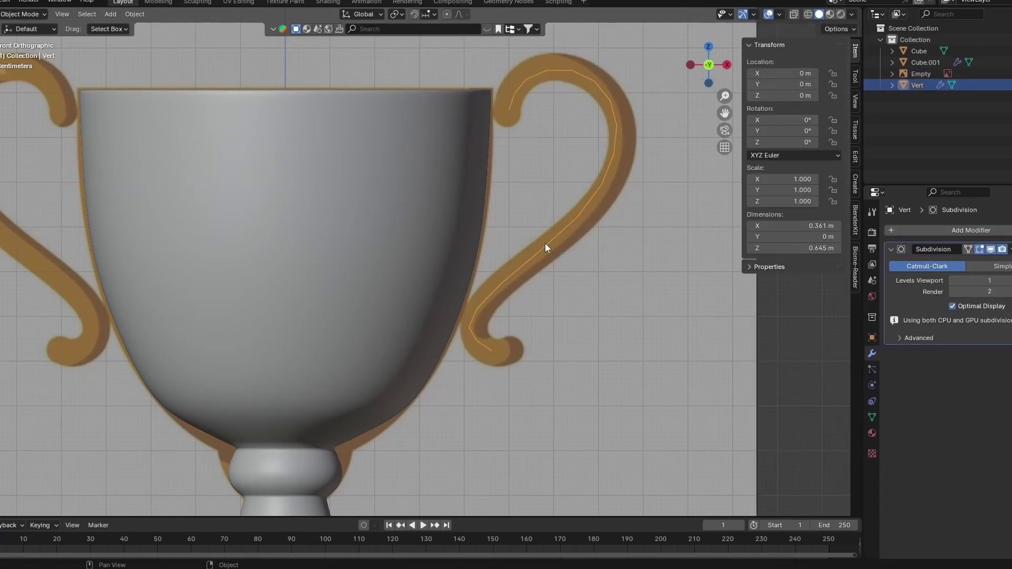
pyautogui.press('`')
pyautogui.press('Escape')
pyautogui.click(486, 295)
pyautogui.click(485, 297)
pyautogui.press('`')
pyautogui.press('Escape')
pyautogui.press('`')
pyautogui.press('Escape')
# Move the end vertex at the handle's upper tip to fit the reference
pyautogui.press('Tab')
pyautogui.click(509, 108)
pyautogui.press('g')
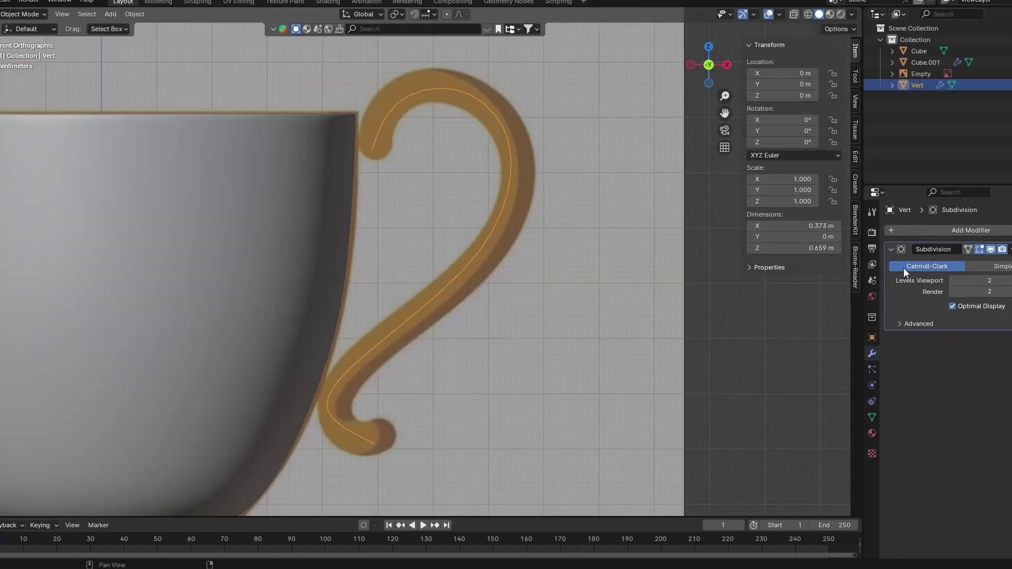
# Apply the handle path's Subdivision modifier at viewport level 2 and reopen the path for editing
pyautogui.click(1011, 250)
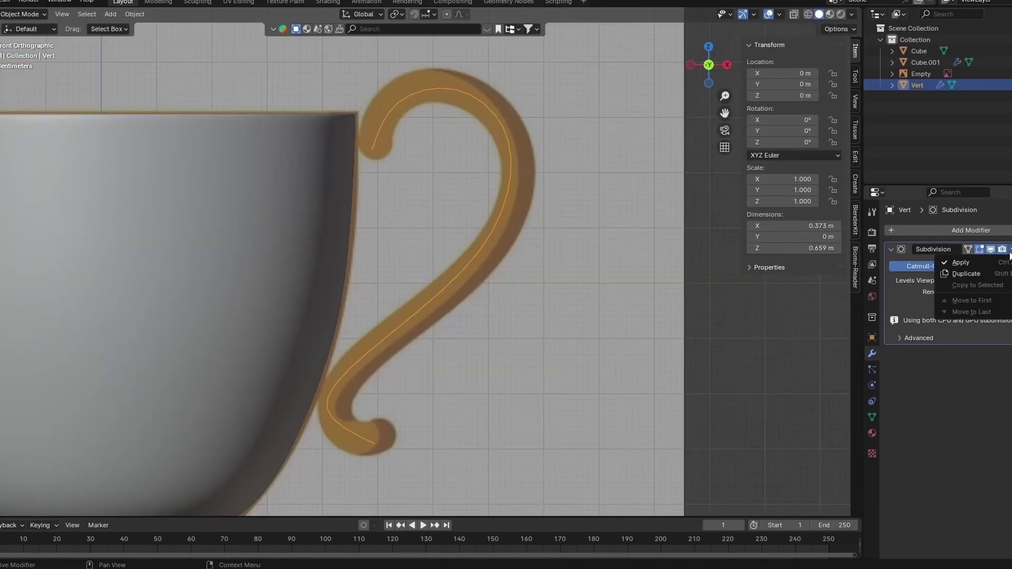
pyautogui.click(963, 263)
pyautogui.press('`')
pyautogui.click(430, 302)
pyautogui.press('`')
pyautogui.press('Escape')
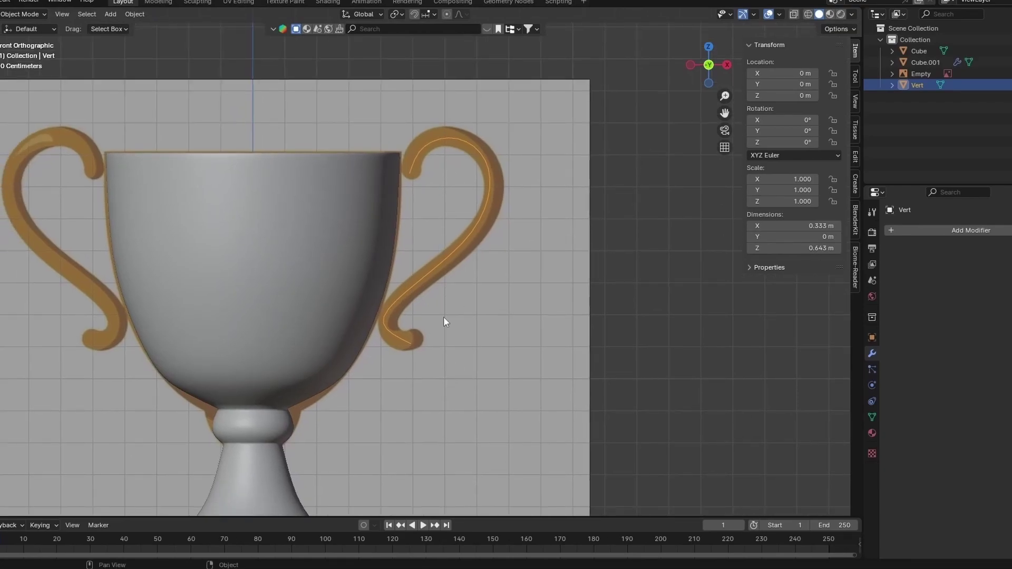
pyautogui.press('Tab')
pyautogui.scroll(2, 453, 316)
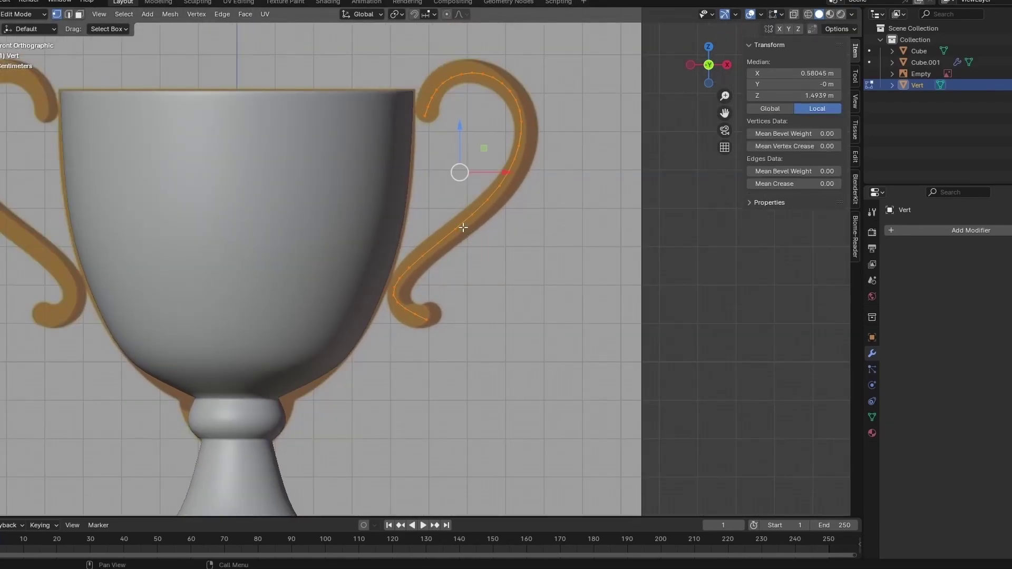
# Convert the handle path from a mesh to a curve and reopen it for editing
pyautogui.press('Tab')
pyautogui.rightClick(369, 287)
pyautogui.moveTo(379, 287)
pyautogui.click(480, 289)
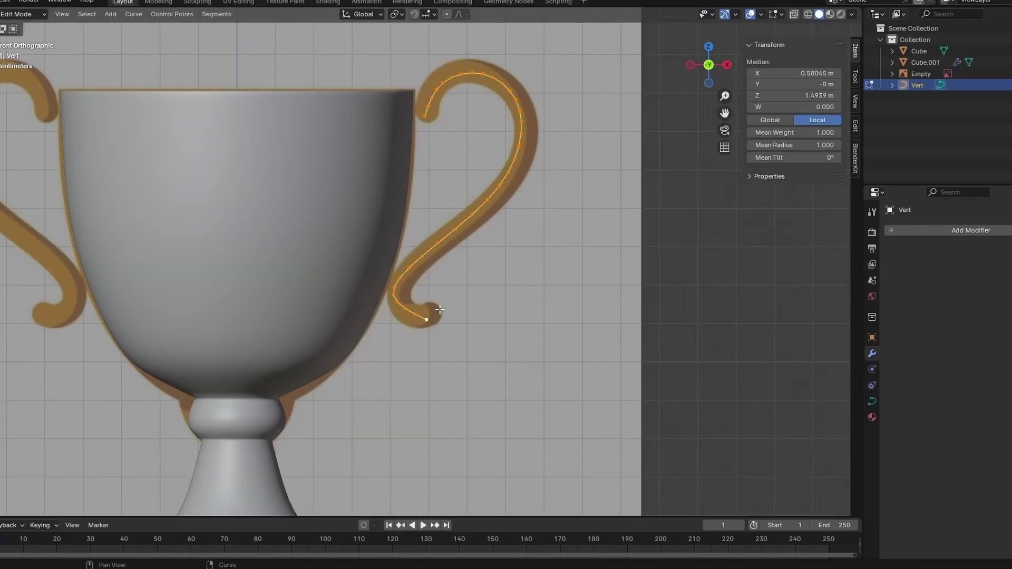
pyautogui.press('Tab')
# Give the handle curve an extrude of 0.01 m and a round bevel depth of 0.01 m
pyautogui.scroll(-1, 429, 284)
pyautogui.click(872, 402)
pyautogui.click(901, 416)
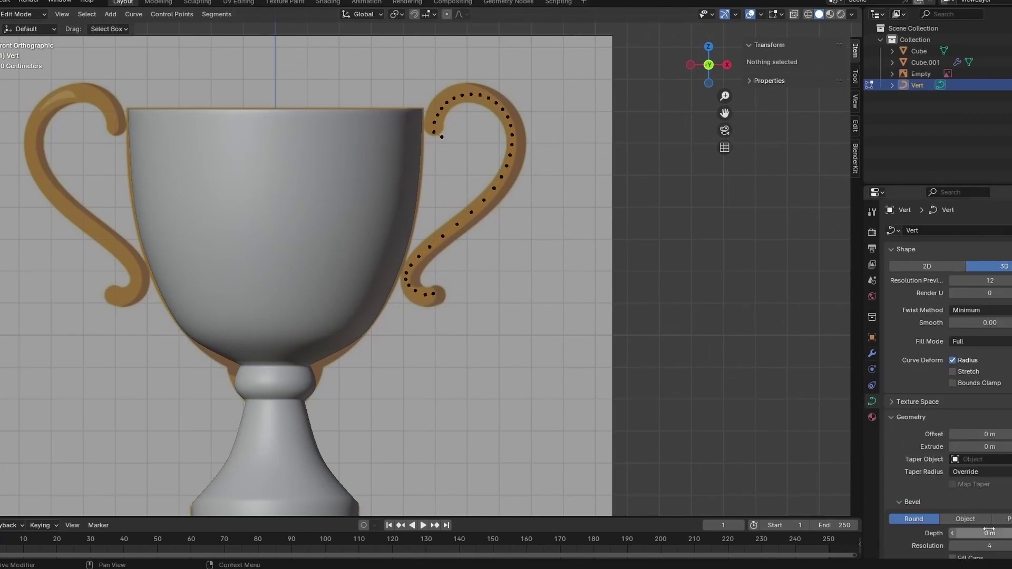
pyautogui.scroll(-4, 900, 416)
pyautogui.moveTo(975, 443); pyautogui.dragTo(1011, 442)
pyautogui.moveTo(983, 357); pyautogui.dragTo(987, 357)
pyautogui.moveTo(983, 442); pyautogui.dragTo(965, 442)
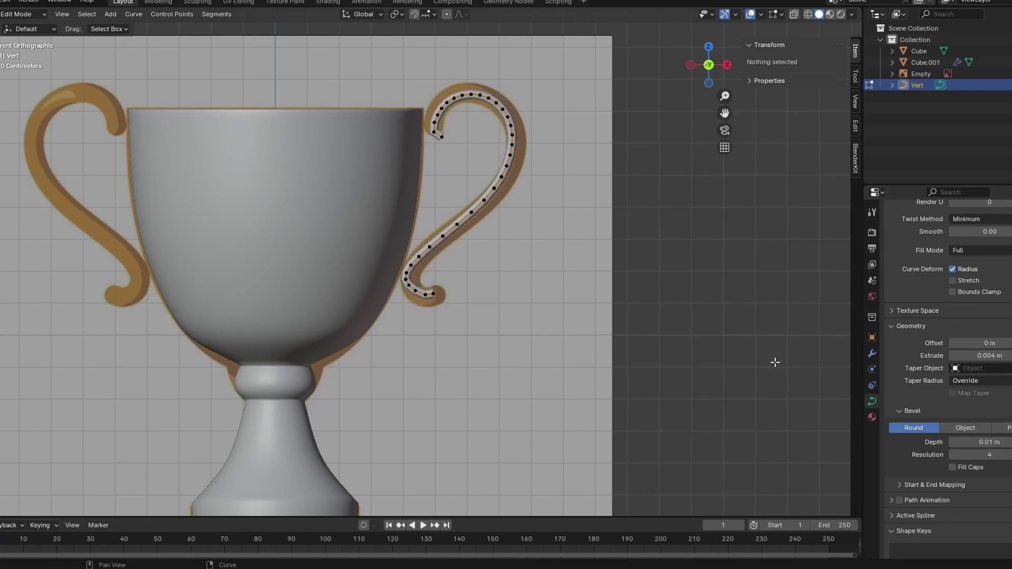
pyautogui.press('KP_3')
pyautogui.scroll(5, 456, 283)
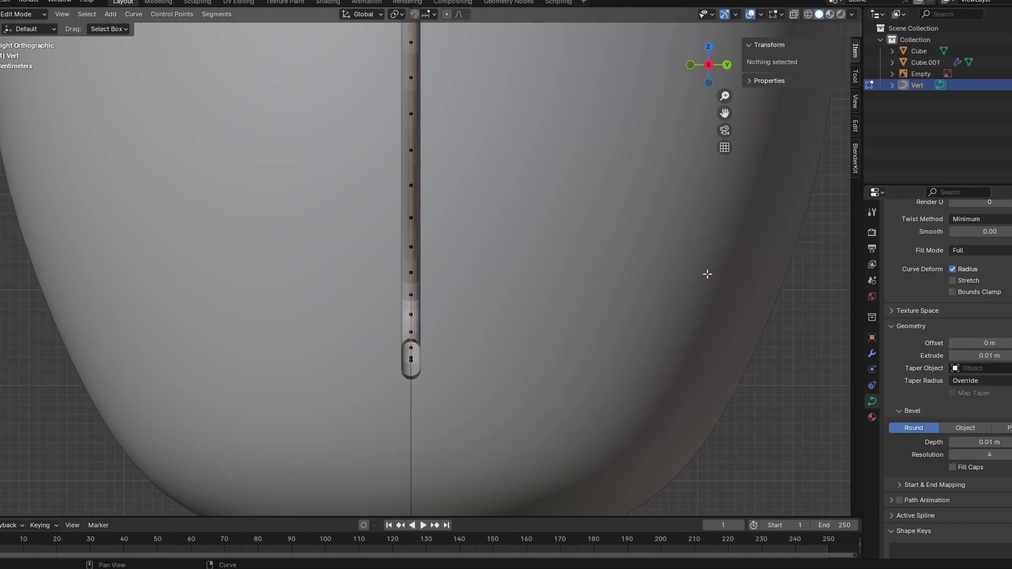
# Tilt all of the handle curve's control points by 90° and leave curve editing
pyautogui.press('KP_1')
pyautogui.press('a')
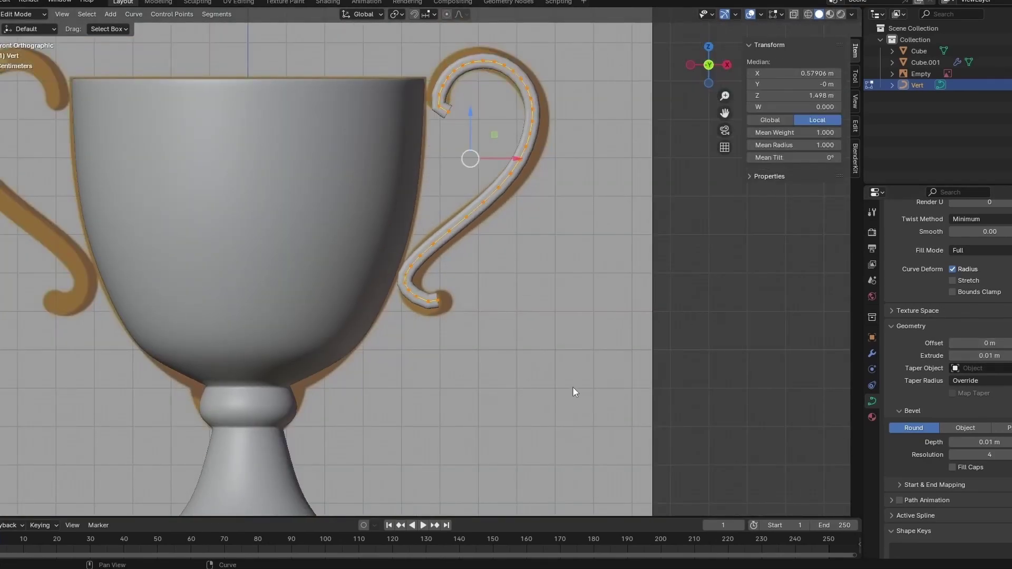
pyautogui.hotkey('ctrl', 't')
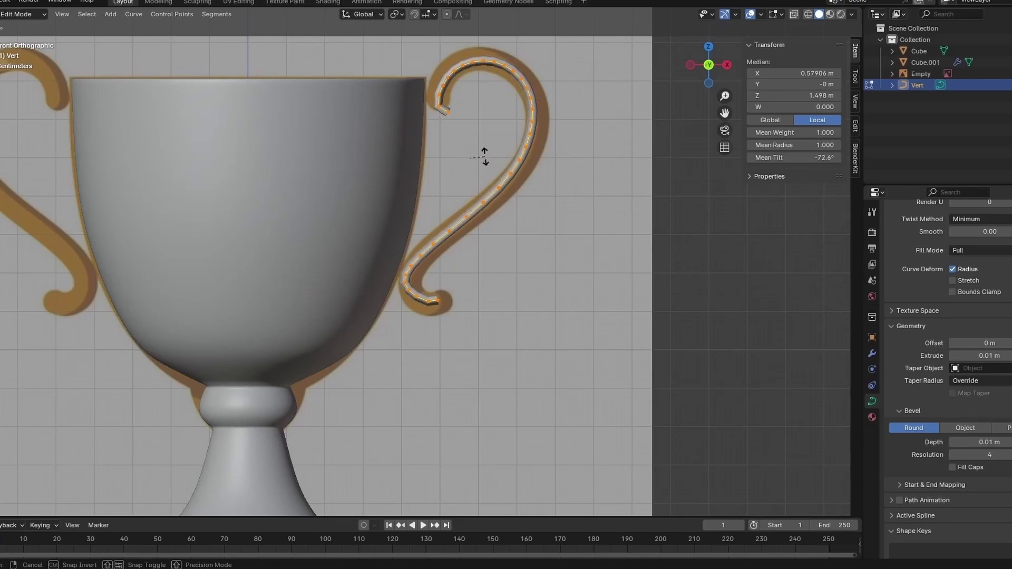
pyautogui.click(482, 157)
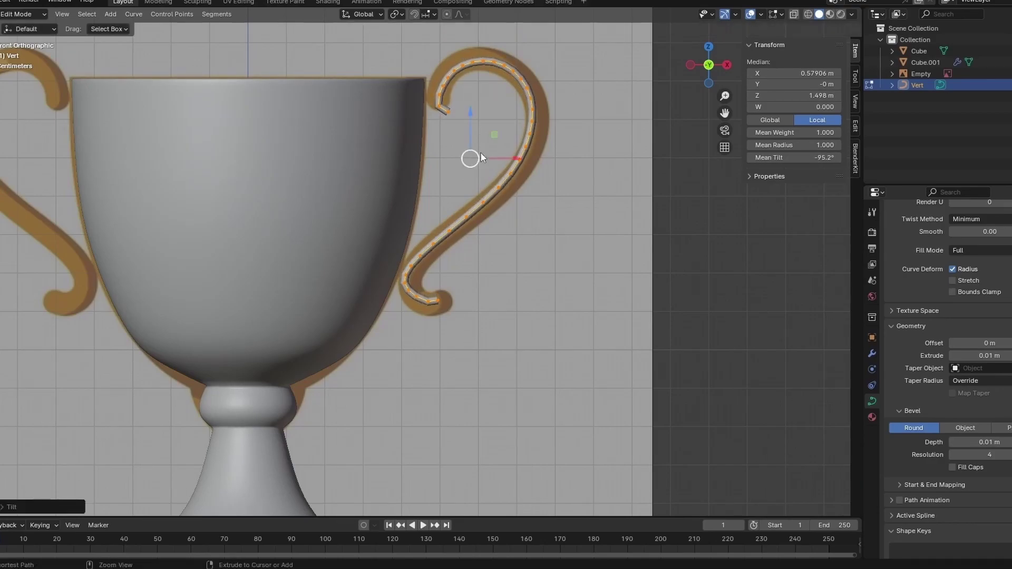
pyautogui.click(2, 507)
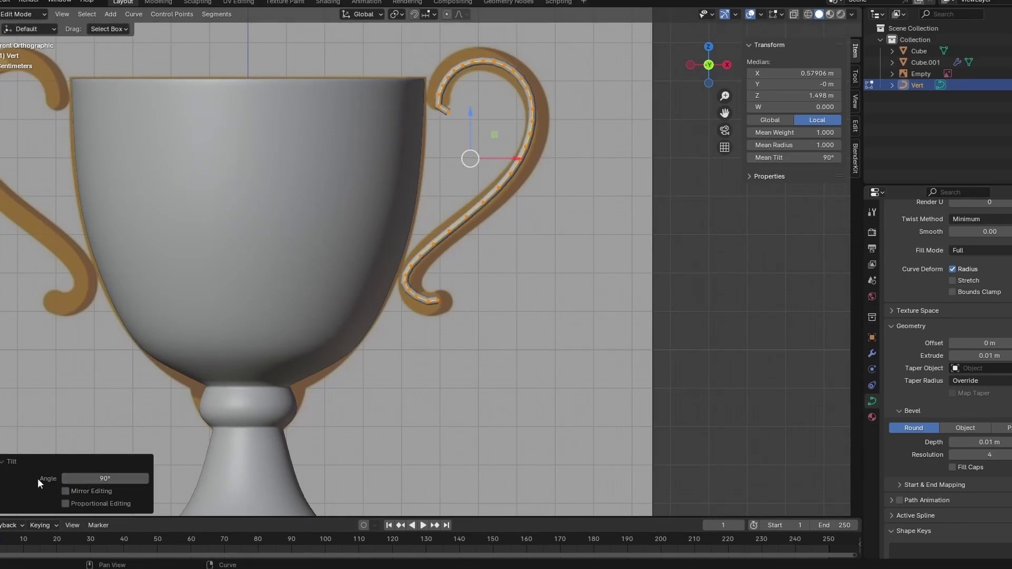
pyautogui.press('Tab')
pyautogui.moveTo(572, 227); pyautogui.dragTo(498, 148, button='middle')
pyautogui.press('KP_1')
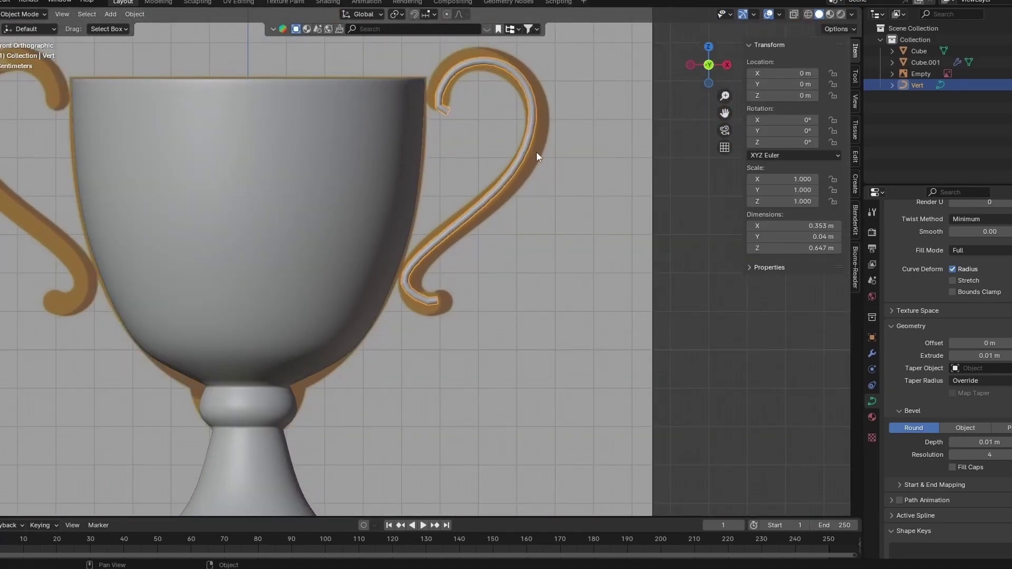
# Reposition the control point beside the handle's upper tip slightly to smooth the curl
pyautogui.press('Tab')
pyautogui.scroll(3, 465, 103)
pyautogui.click(464, 103)
pyautogui.press('g')
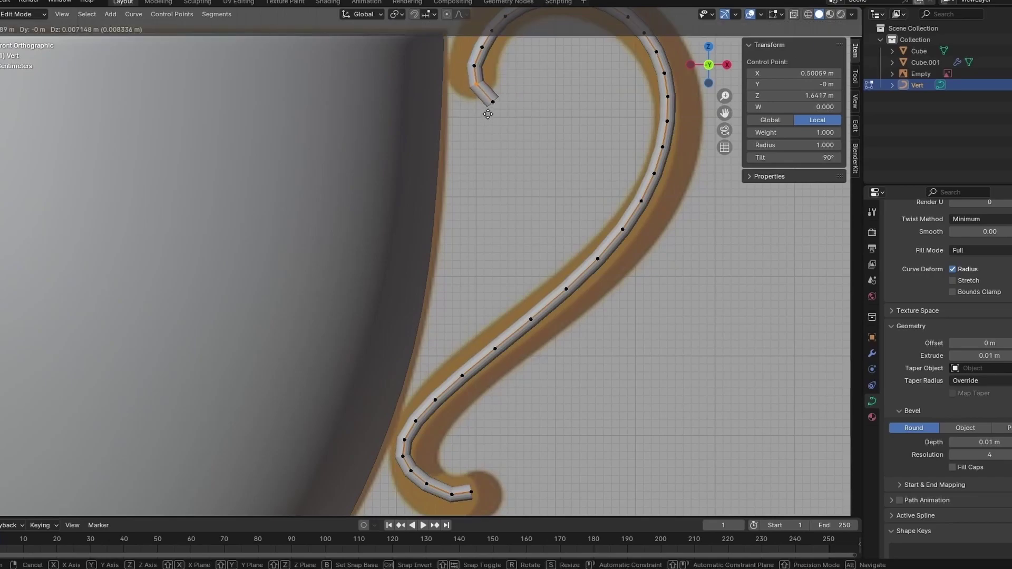
pyautogui.click(488, 115)
pyautogui.scroll(1, 520, 210)
pyautogui.click(520, 211)
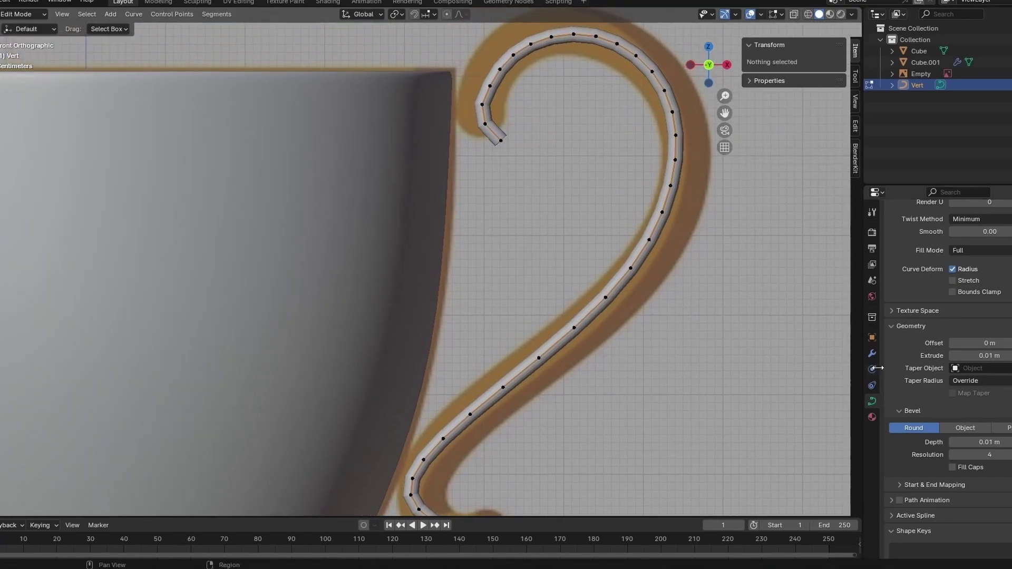
# Add a Subdivision Surface modifier to the handle curve and leave curve editing
pyautogui.click(872, 354)
pyautogui.click(930, 230)
pyautogui.moveTo(875, 230)
pyautogui.click(775, 337)
pyautogui.press('Tab')
pyautogui.scroll(-2, 515, 217)
pyautogui.press('`')
pyautogui.press('Escape')
pyautogui.moveTo(542, 369); pyautogui.dragTo(540, 301, button='middle')
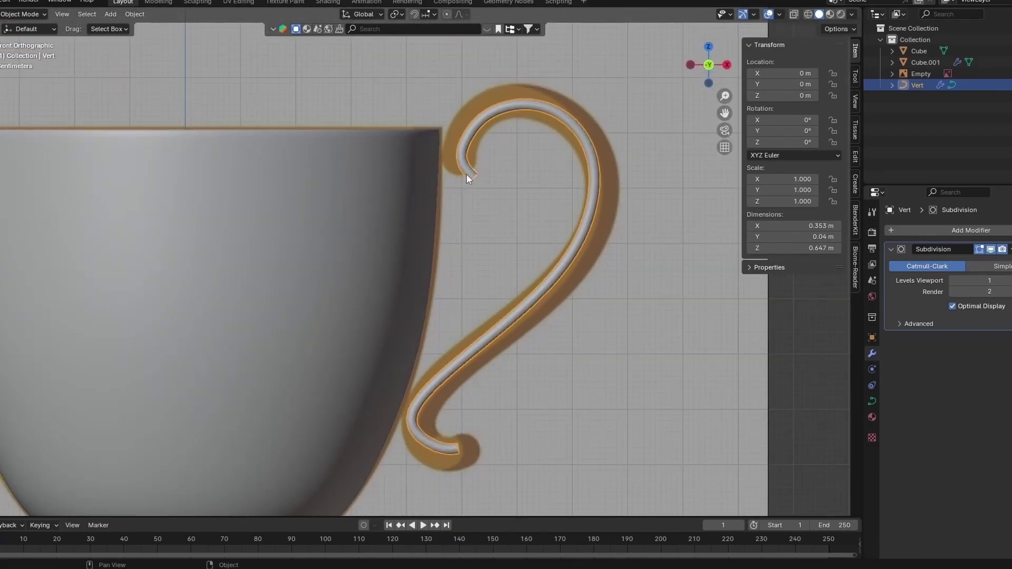
# Enlarge the radius of the control point beside the handle's upper tip and shrink the tip point's radius to about 0.2
pyautogui.press('Tab')
pyautogui.click(472, 176)
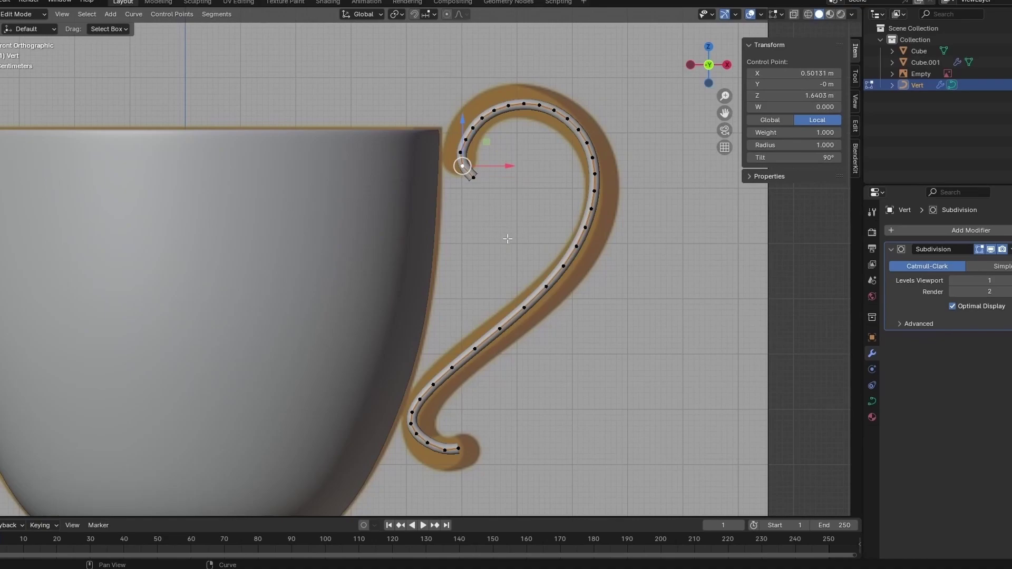
pyautogui.hotkey('alt', 's')
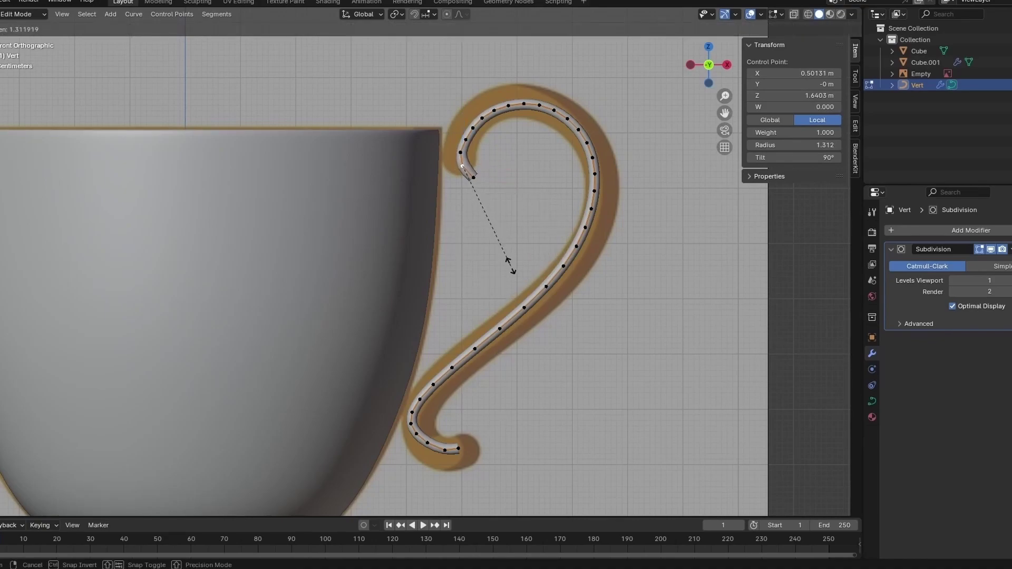
pyautogui.click(559, 354)
pyautogui.click(501, 222)
pyautogui.click(499, 218)
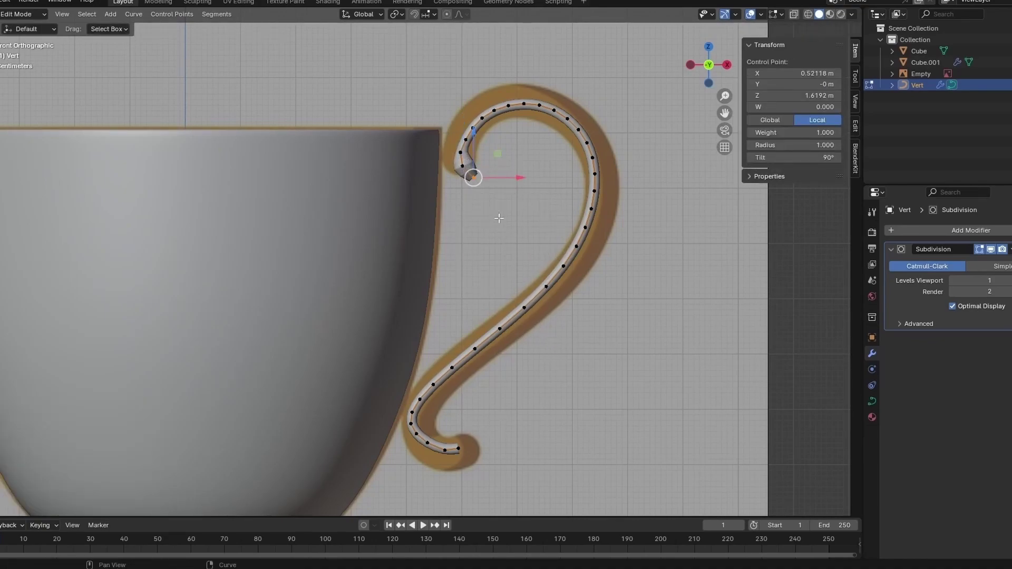
pyautogui.hotkey('alt', 's')
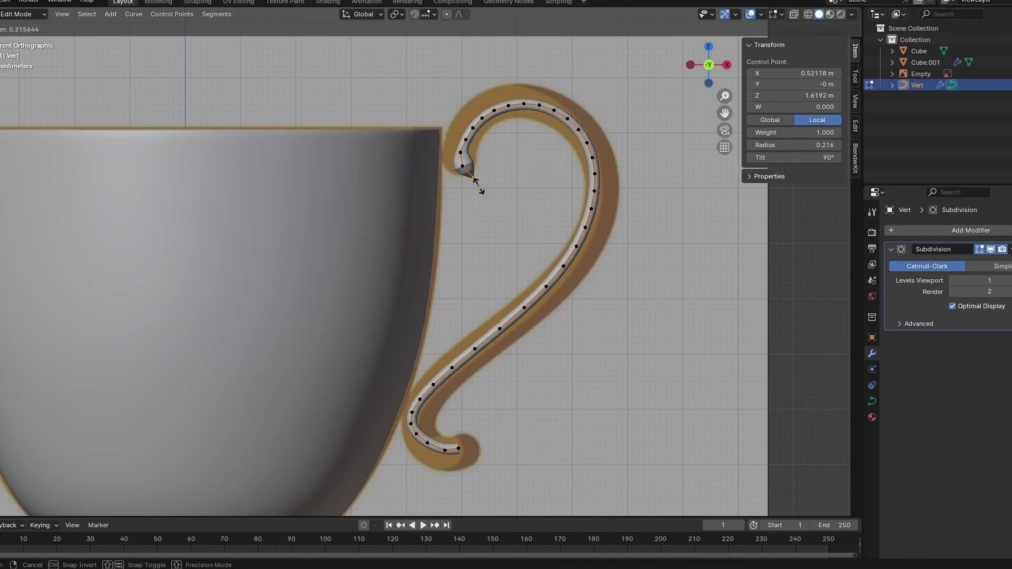
pyautogui.click(476, 180)
pyautogui.click(511, 230)
pyautogui.moveTo(467, 155); pyautogui.dragTo(468, 157)
pyautogui.click(531, 188)
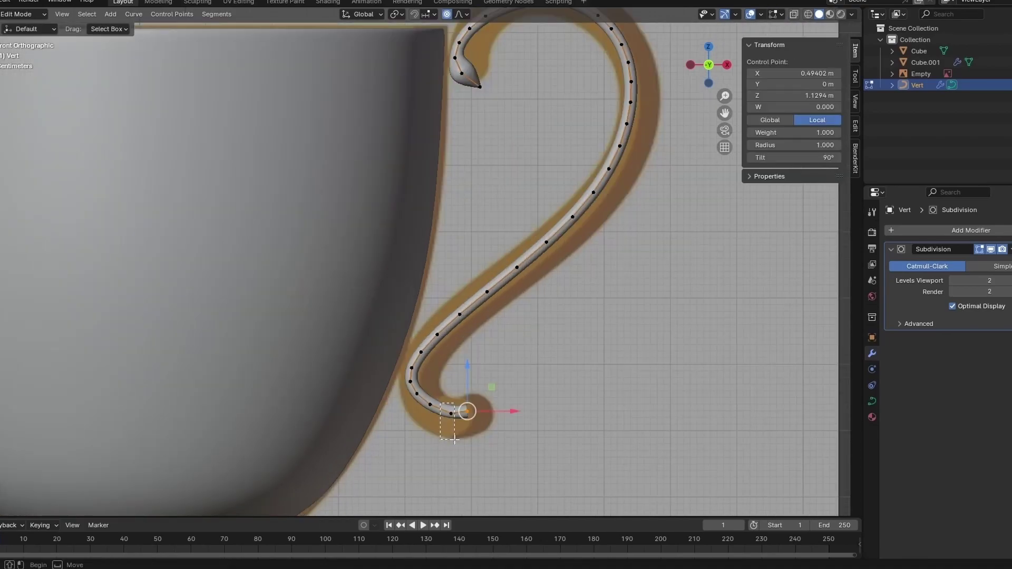
# Enlarge the radius of the control point beside the handle's lower tip and shrink the radius at the tip itself
pyautogui.click(451, 414)
pyautogui.hotkey('alt', 's')
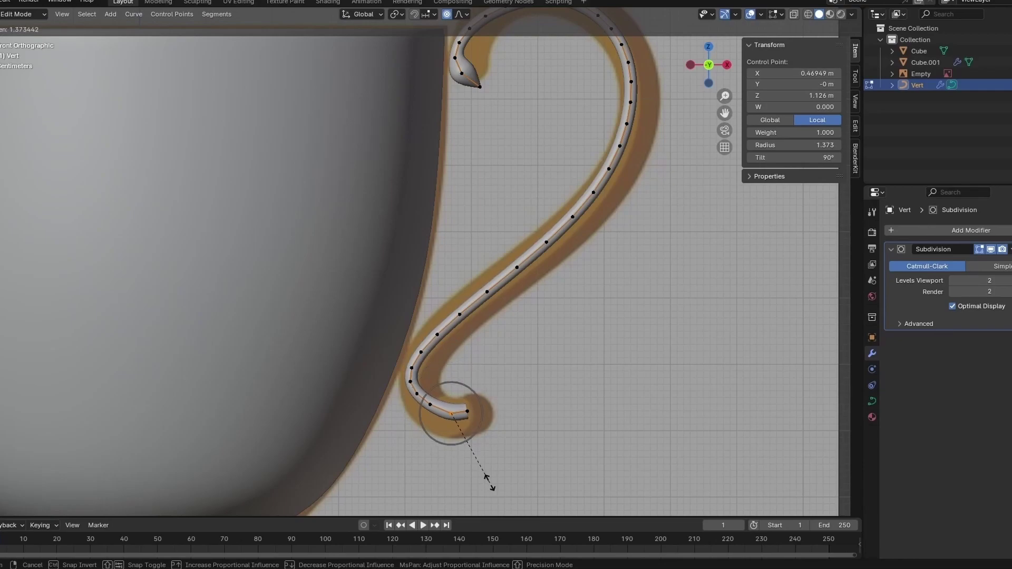
pyautogui.click(504, 505)
pyautogui.click(506, 464)
pyautogui.click(467, 411)
pyautogui.hotkey('alt', 's')
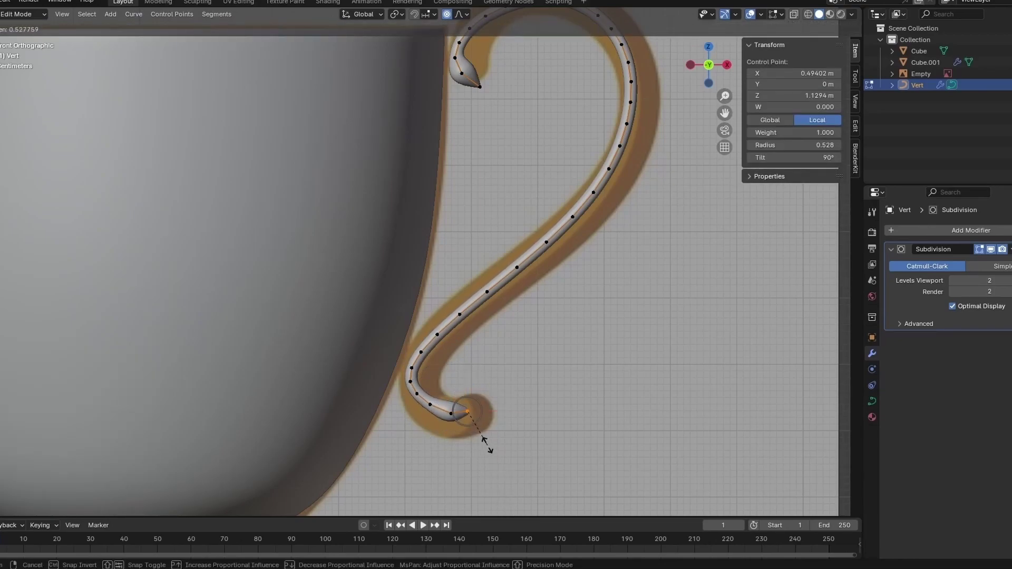
pyautogui.click(481, 429)
# Leave curve editing and shift the handle about 0.009 m along negative X toward the bowl
pyautogui.press('Tab')
pyautogui.click(472, 411)
pyautogui.scroll(-5, 470, 364)
pyautogui.scroll(-1, 466, 328)
pyautogui.keyDown('shift'); pyautogui.moveTo(466, 328); pyautogui.dragTo(517, 333, button='middle'); pyautogui.keyUp('shift')
pyautogui.click(503, 262)
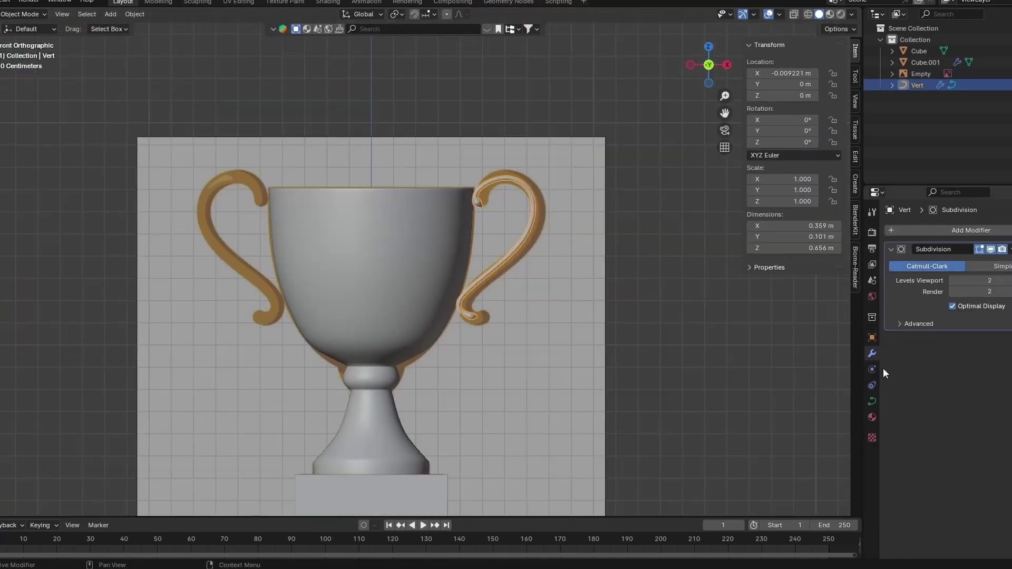
# Mirror the handle across the X axis with a Mirror modifier that uses Cube.001 as the mirror object
pyautogui.click(942, 235)
pyautogui.moveTo(884, 236)
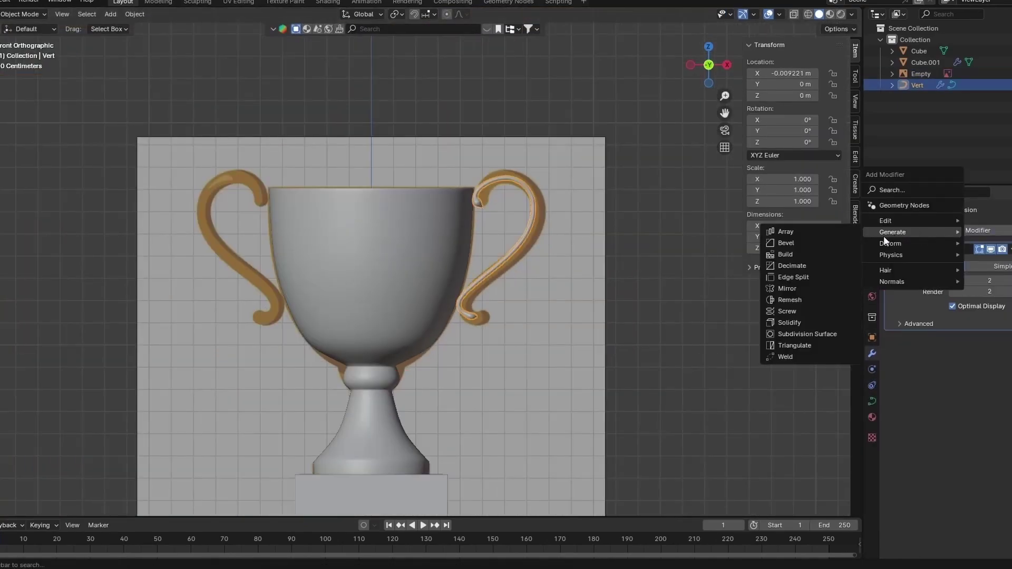
pyautogui.click(788, 289)
pyautogui.scroll(2, 253, 206)
pyautogui.scroll(-4, 469, 246)
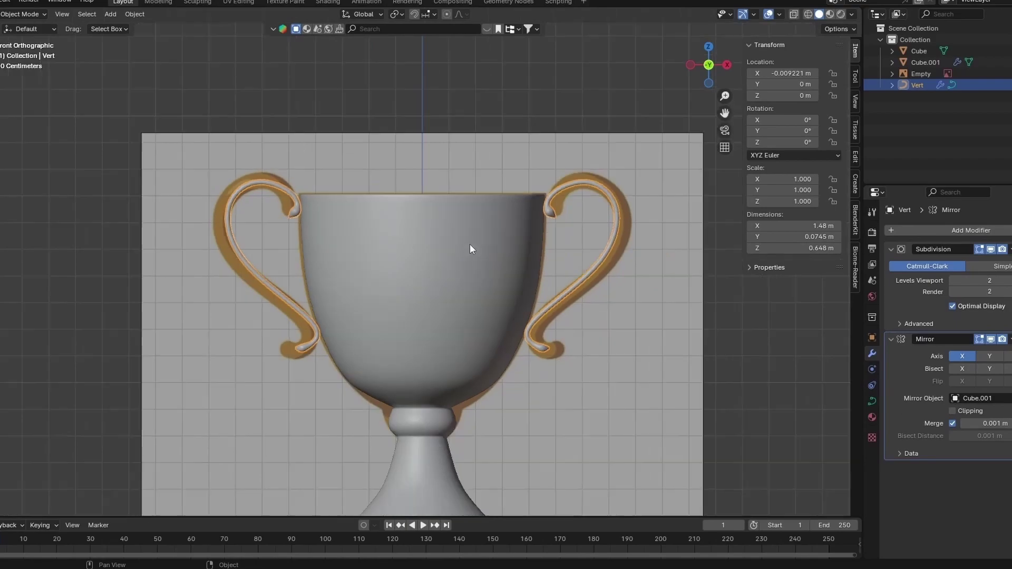
pyautogui.scroll(3, 428, 232)
pyautogui.moveTo(709, 68); pyautogui.dragTo(807, 159)
# Hide the reference image and select the trophy's base block, showing it from an angled view
pyautogui.click(1010, 74)
pyautogui.scroll(-7, 545, 156)
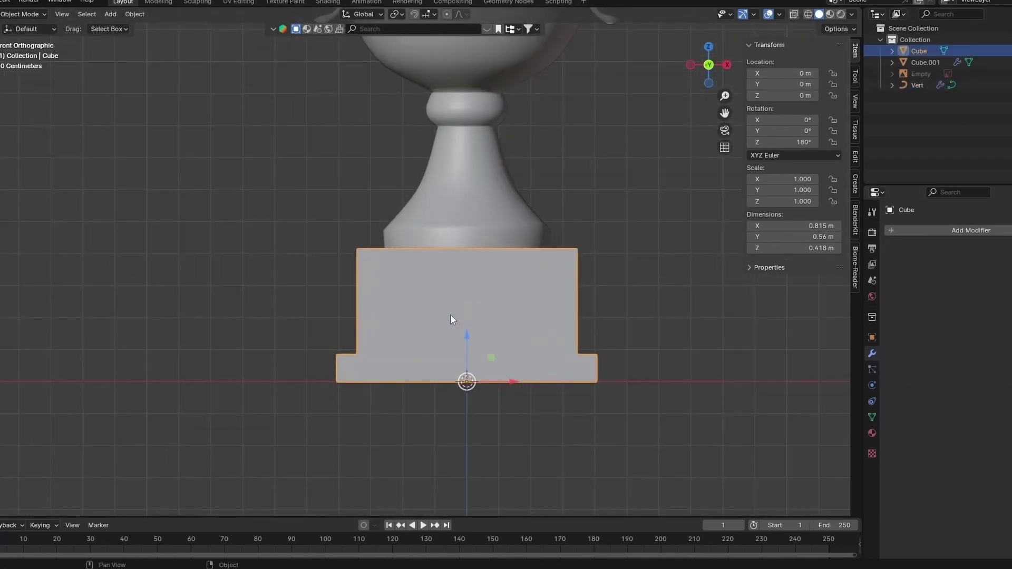
pyautogui.press('Tab')
pyautogui.scroll(1, 470, 314)
pyautogui.press('Tab')
pyautogui.moveTo(708, 65); pyautogui.dragTo(735, 91)
pyautogui.scroll(1, 467, 337)
pyautogui.moveTo(513, 316); pyautogui.dragTo(461, 260, button='middle')
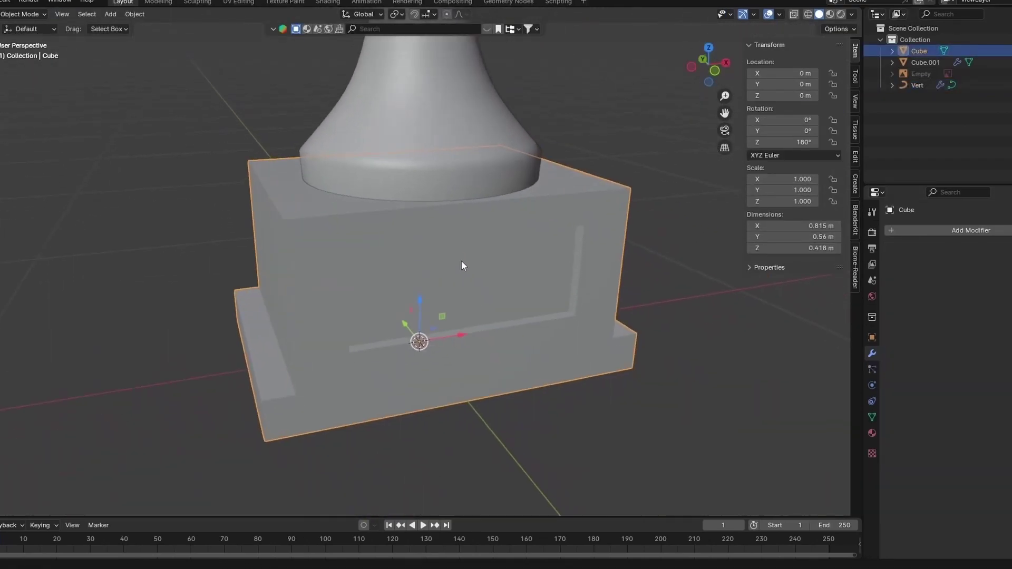
# Add a Bevel modifier with 3 segments to the base block and reduce its amount
pyautogui.click(938, 231)
pyautogui.moveTo(928, 227)
pyautogui.click(780, 242)
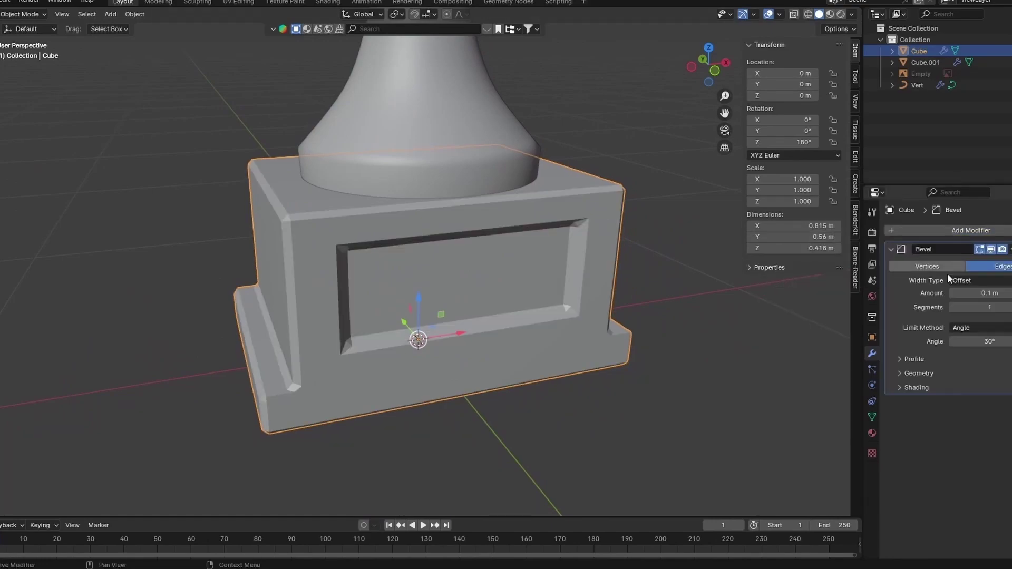
pyautogui.click(1011, 307)
pyautogui.click(1011, 307)
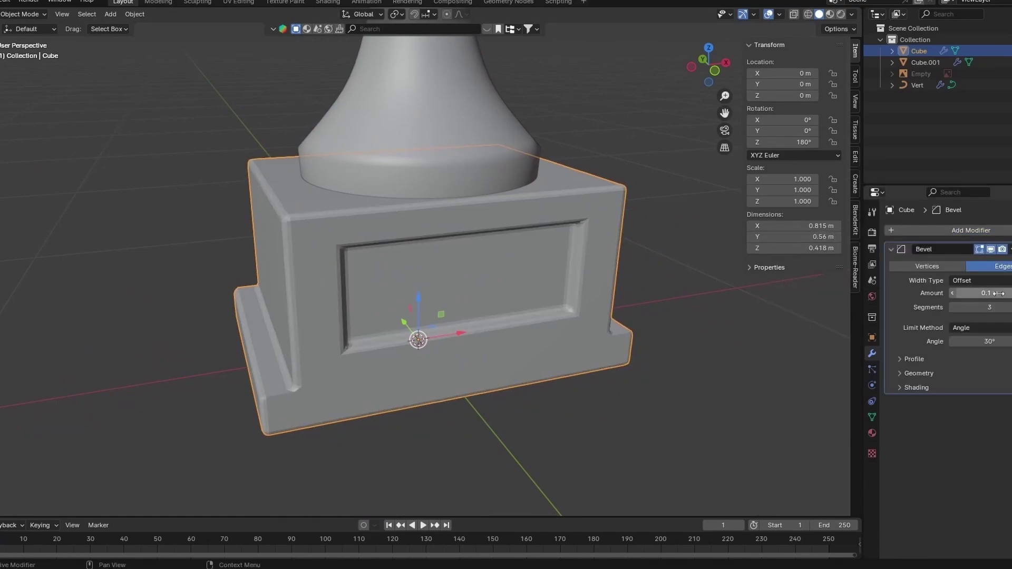
pyautogui.moveTo(981, 293)
pyautogui.mouseDown()
pyautogui.moveTo(960, 293)
pyautogui.moveTo(981, 293)
pyautogui.mouseUp()
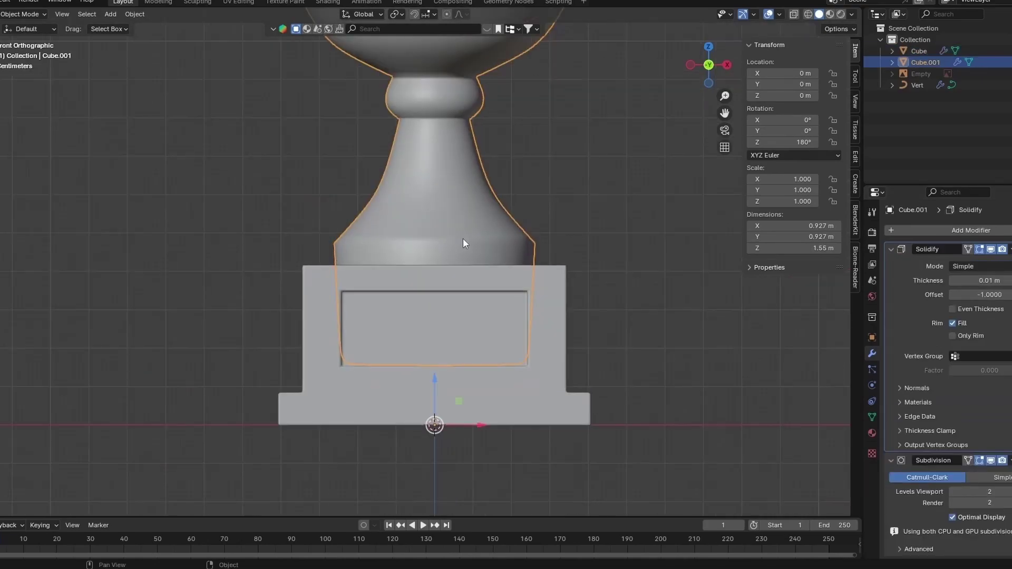
# Add an edge loop around the stem's lowest band and slide it down close to the base block
pyautogui.press('Tab')
pyautogui.scroll(-2, 493, 274)
pyautogui.moveTo(516, 192); pyautogui.dragTo(515, 222, button='middle')
pyautogui.scroll(3, 515, 221)
pyautogui.keyDown('shift'); pyautogui.moveTo(526, 285); pyautogui.dragTo(515, 228, button='middle'); pyautogui.keyUp('shift')
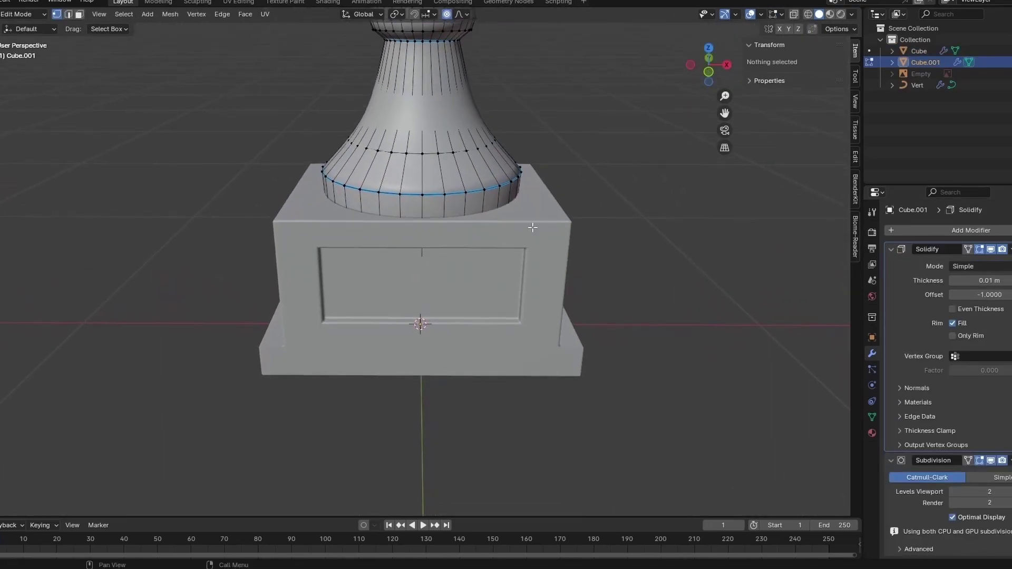
pyautogui.scroll(2, 515, 228)
pyautogui.keyDown('alt'); pyautogui.click(393, 187); pyautogui.keyUp('alt')
pyautogui.press('g')
pyautogui.press('g')
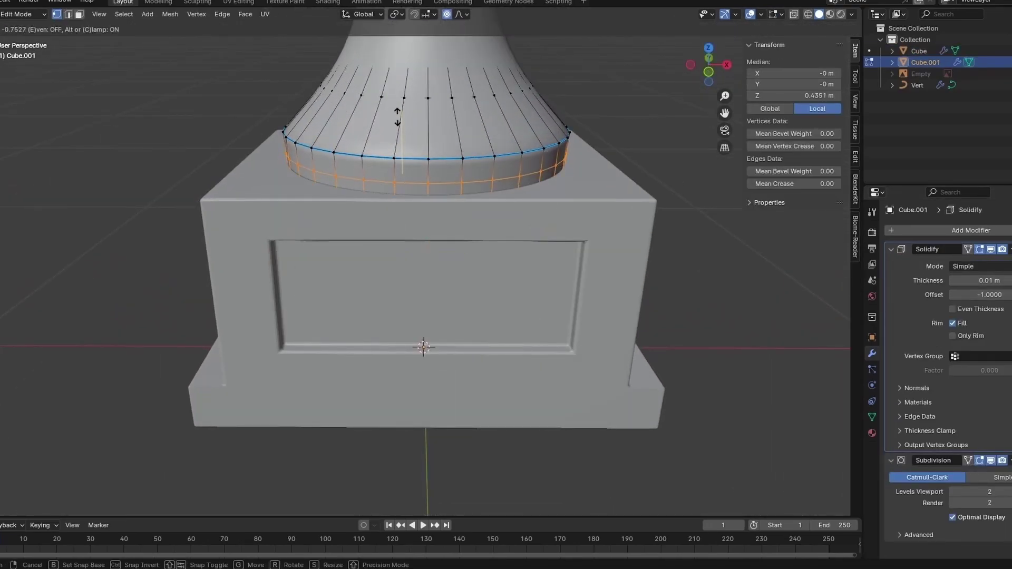
pyautogui.click(398, 125)
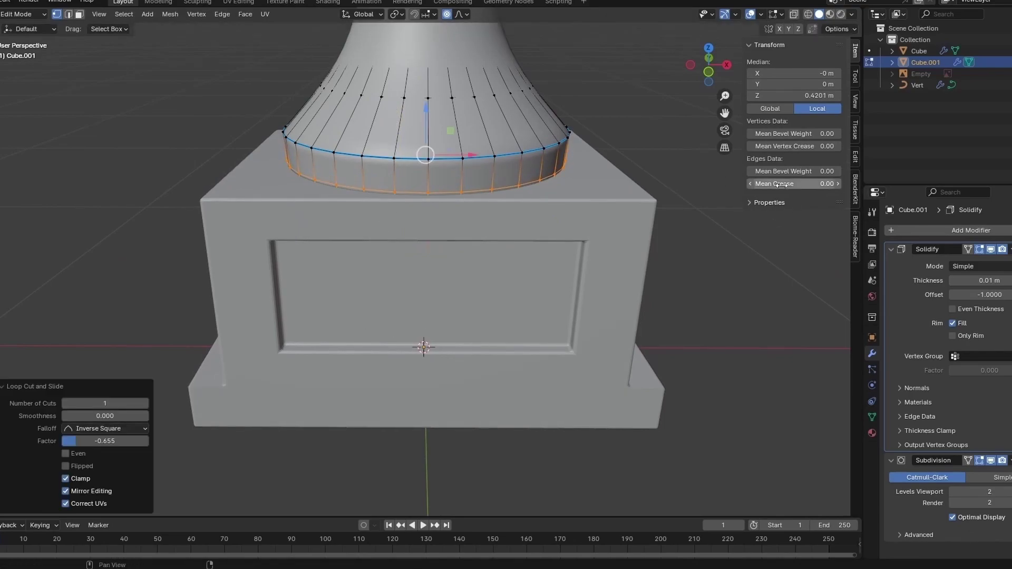
# Set the mean bevel weight and mean crease of the stem's lowest edge loop to 1.00
pyautogui.moveTo(790, 172); pyautogui.dragTo(836, 171)
pyautogui.press('Tab')
pyautogui.press('Tab')
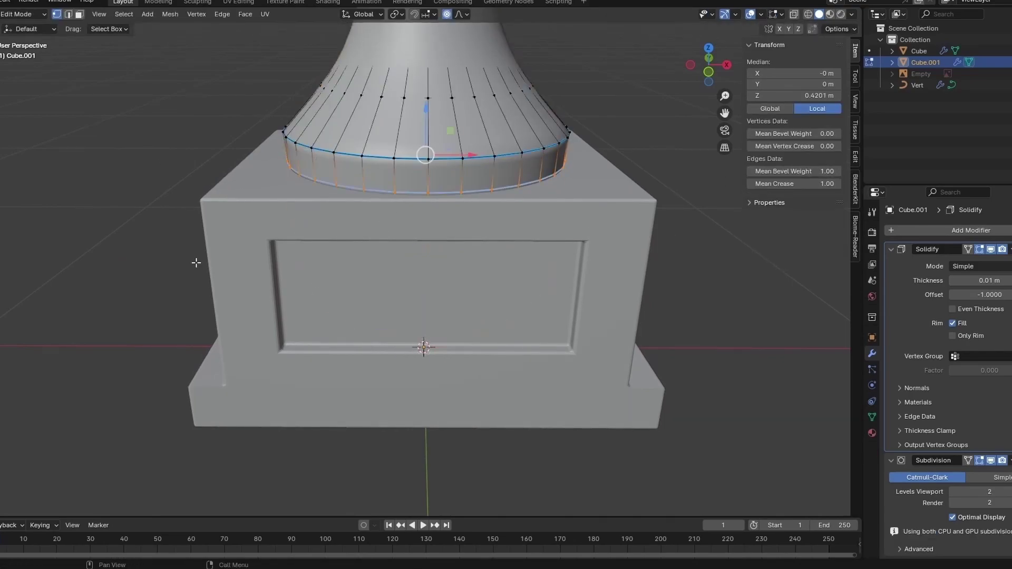
# Cut one centred edge loop around the stem's lowest band, between the two creased loops
pyautogui.scroll(1, 464, 205)
pyautogui.keyDown('shift'); pyautogui.moveTo(467, 203); pyautogui.dragTo(466, 216, button='middle'); pyautogui.keyUp('shift')
pyautogui.hotkey('ctrl', 't')
pyautogui.hotkey('ctrl', 'r')
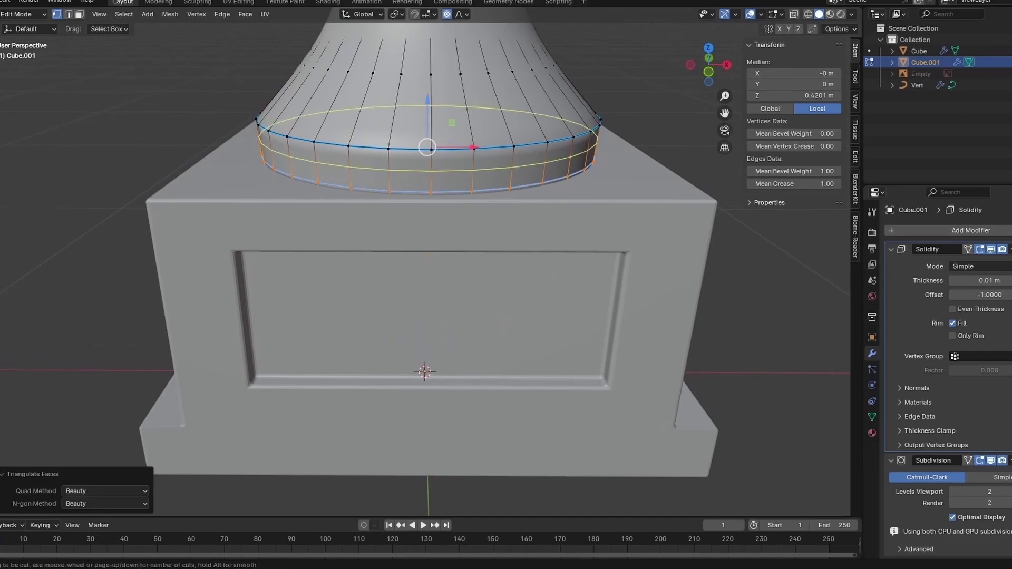
pyautogui.click(353, 174)
pyautogui.rightClick(353, 174)
pyautogui.press('g')
pyautogui.rightClick(420, 200)
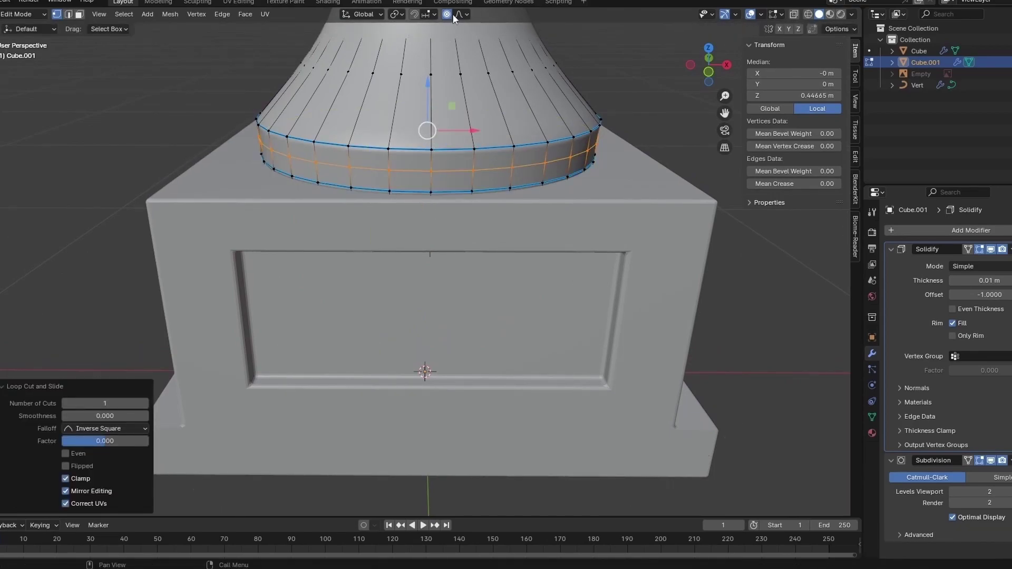
# Slide the centred edge loop on the stem's lowest band down towards the base block by a factor of about 0.43
pyautogui.press('g')
pyautogui.press('g')
pyautogui.click(425, 156)
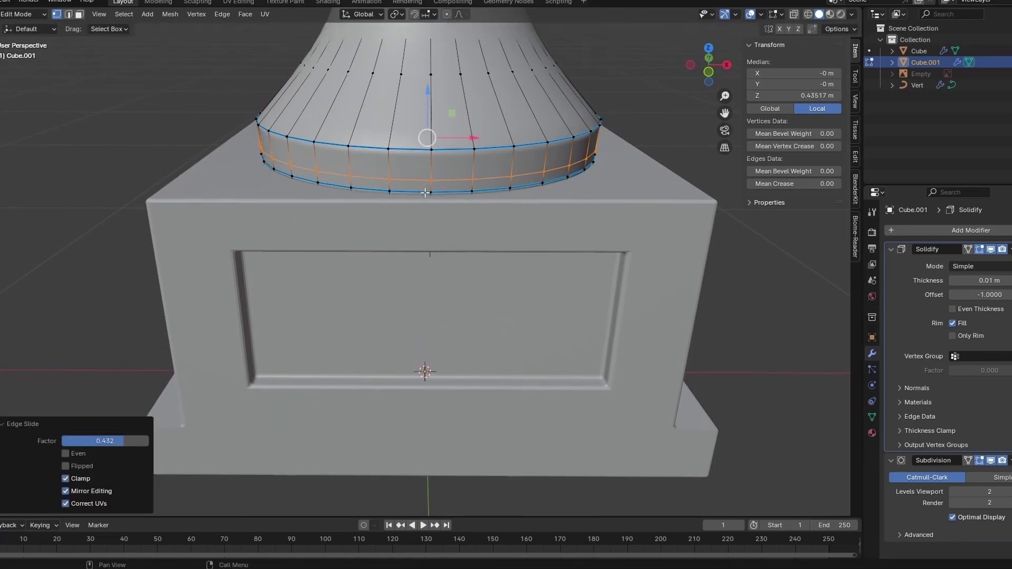
# Bevel the loop into two edges about 0.007 m wide and slide the pair by a factor of about 0.45
pyautogui.hotkey('ctrl', 'b')
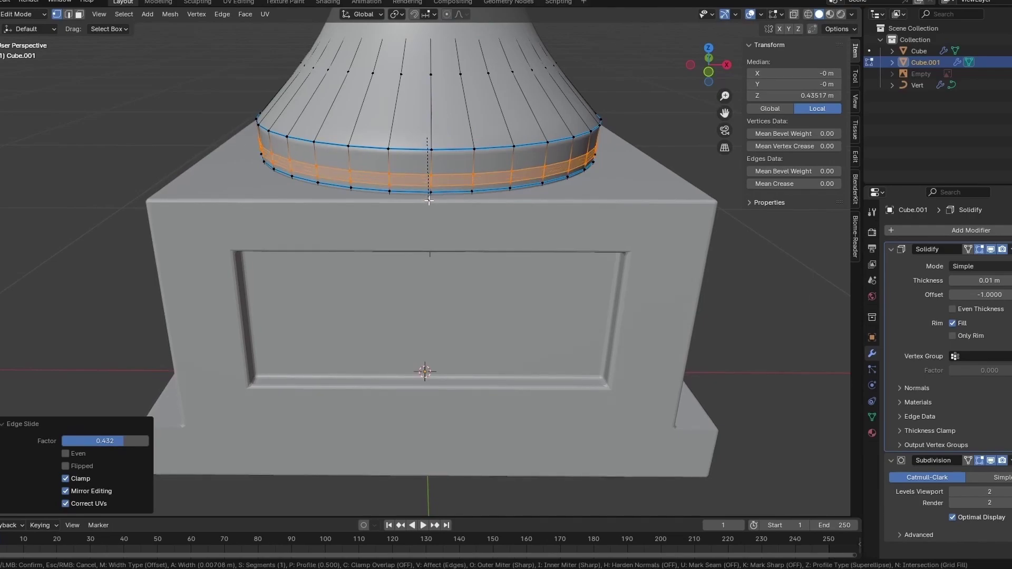
pyautogui.click(429, 200)
pyautogui.press('g')
pyautogui.press('g')
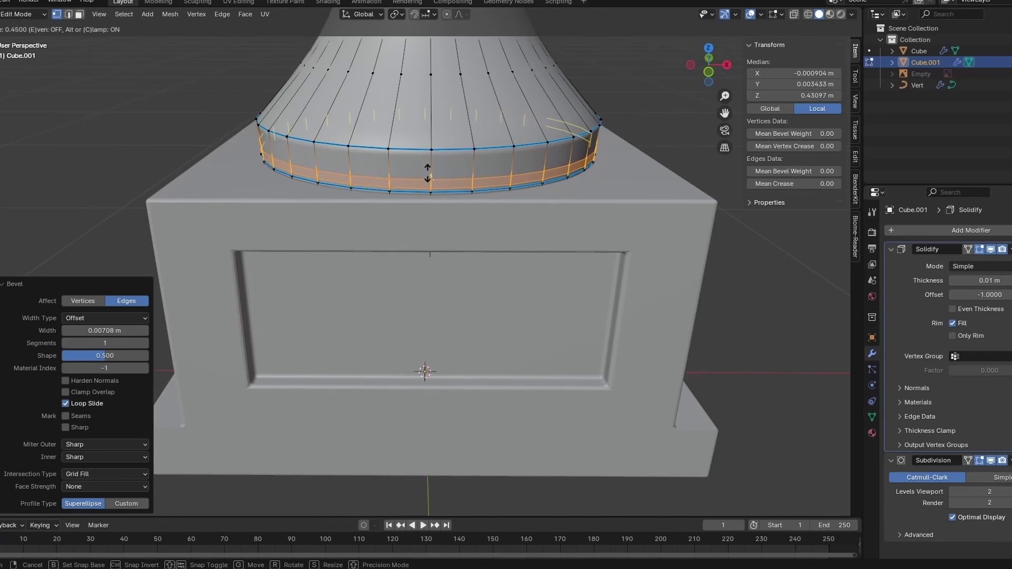
pyautogui.click(427, 173)
# Extrude the faces of the stem's lowest narrow band outward along their normals by about 0.0345 m
pyautogui.hotkey('alt', 'e')
pyautogui.click(467, 221)
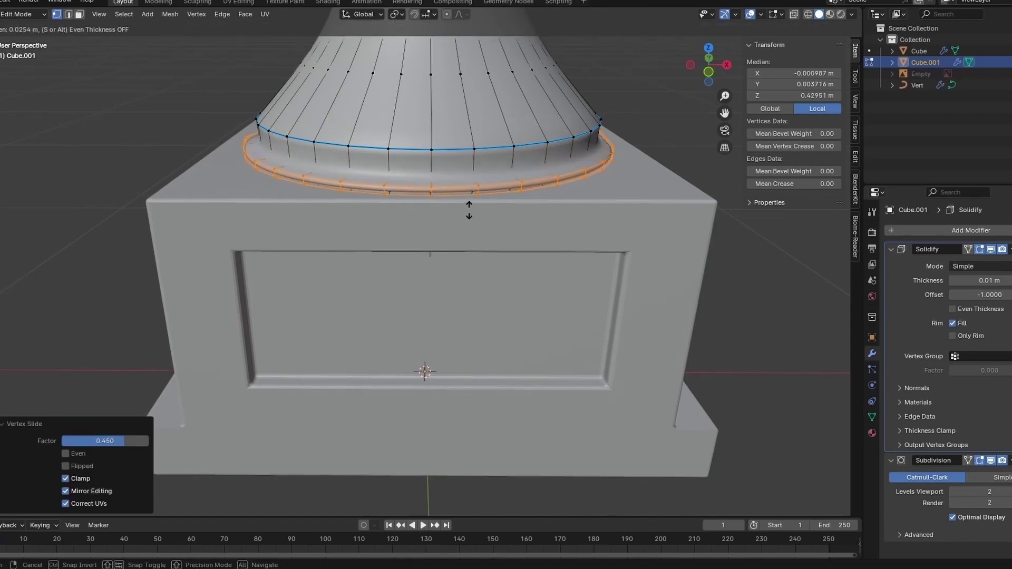
pyautogui.click(470, 215)
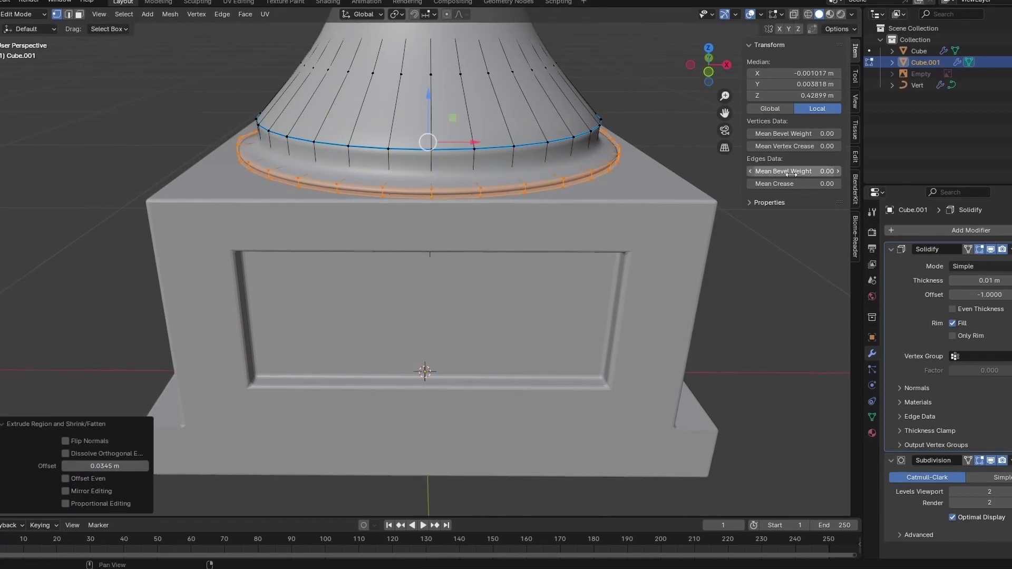
# Raise the mean bevel weight of the extruded rim's edges, with its short vertical edges at 0.00, and return to Object Mode
pyautogui.moveTo(790, 173); pyautogui.dragTo(814, 173)
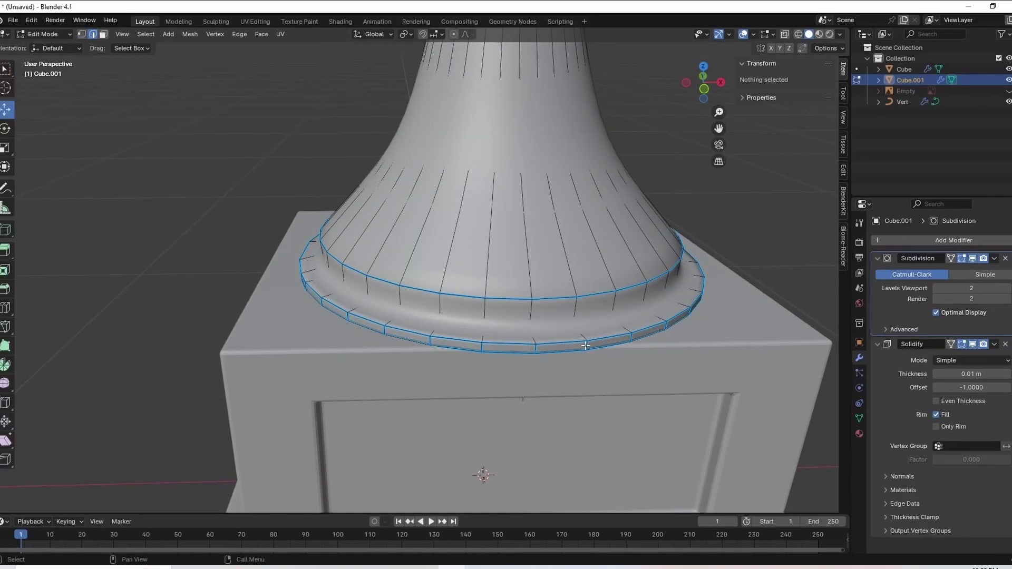
pyautogui.keyDown('ctrl'); pyautogui.keyDown('alt'); pyautogui.click(588, 345); pyautogui.keyUp('alt'); pyautogui.keyUp('ctrl')
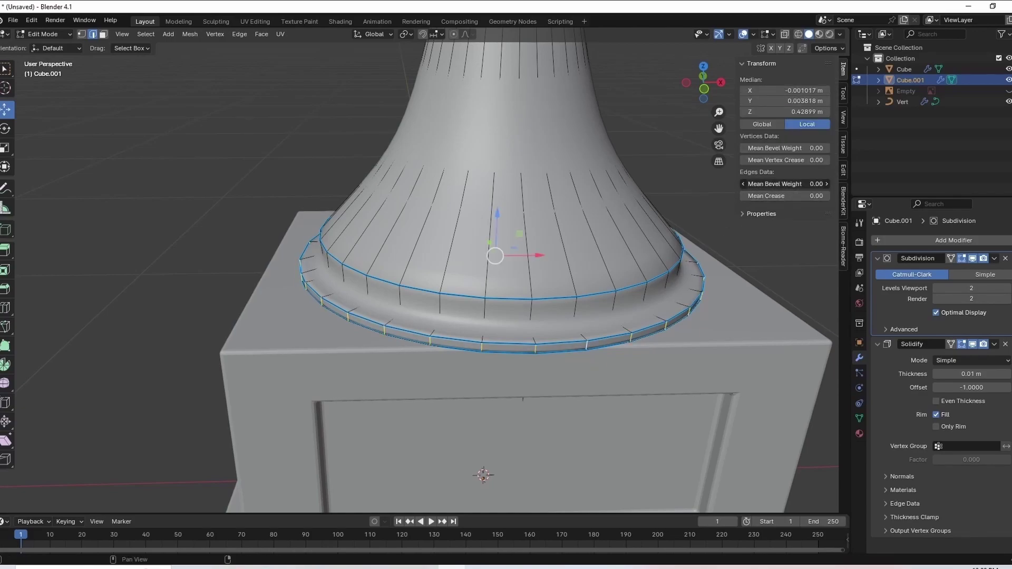
pyautogui.press('Tab')
pyautogui.scroll(-4, 573, 356)
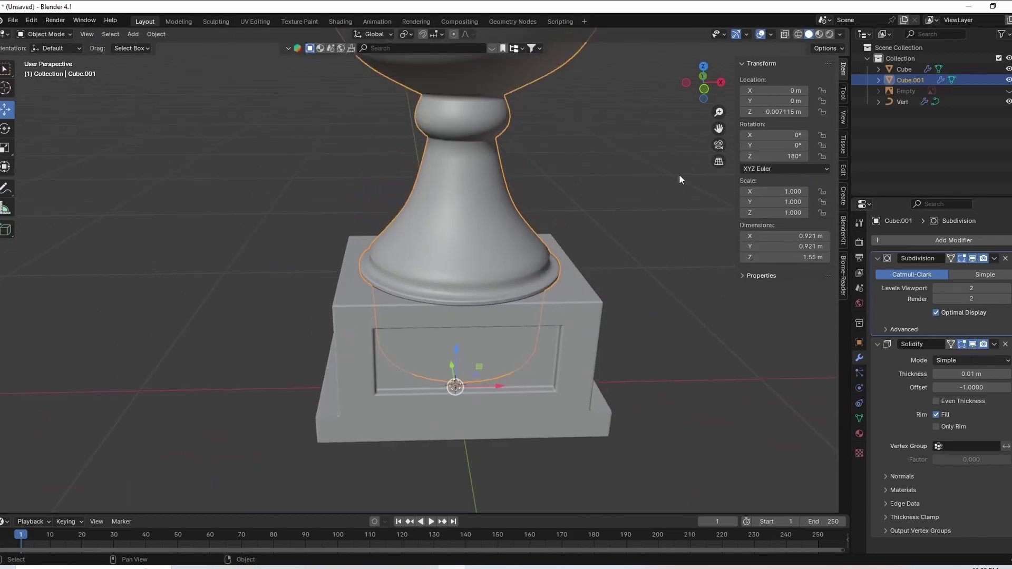
# Switch the viewport shading to MatCap lighting with the glossy red metallic preset
pyautogui.moveTo(704, 99)
pyautogui.mouseDown()
pyautogui.moveTo(718, 73)
pyautogui.moveTo(781, 16)
pyautogui.moveTo(823, 26)
pyautogui.moveTo(886, 79)
pyautogui.mouseUp()
pyautogui.click(840, 34)
pyautogui.click(830, 85)
pyautogui.click(829, 117)
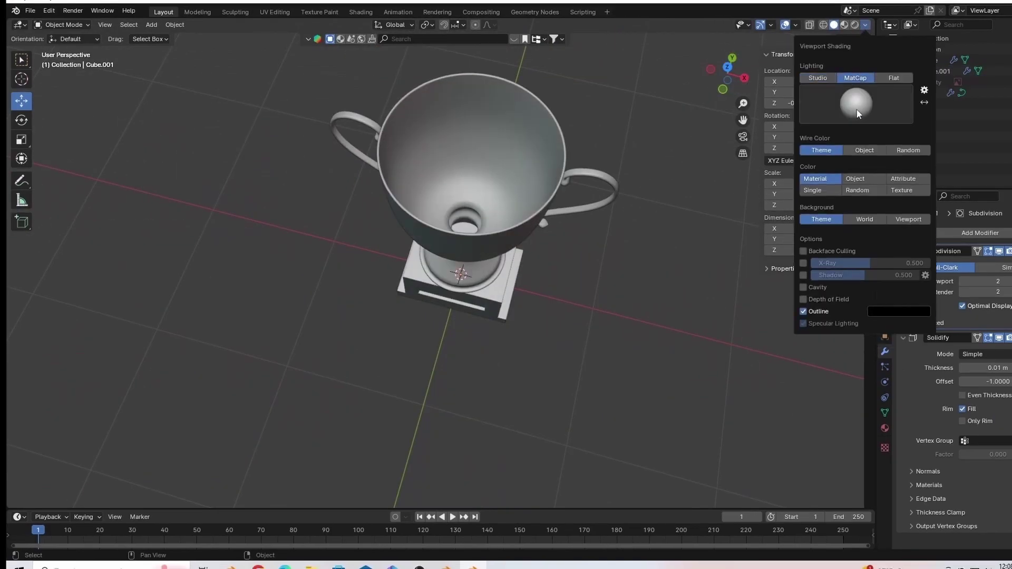
pyautogui.click(862, 177)
# Add a text object at the origin and clear its placeholder text
pyautogui.press('KP_1')
pyautogui.click(151, 24)
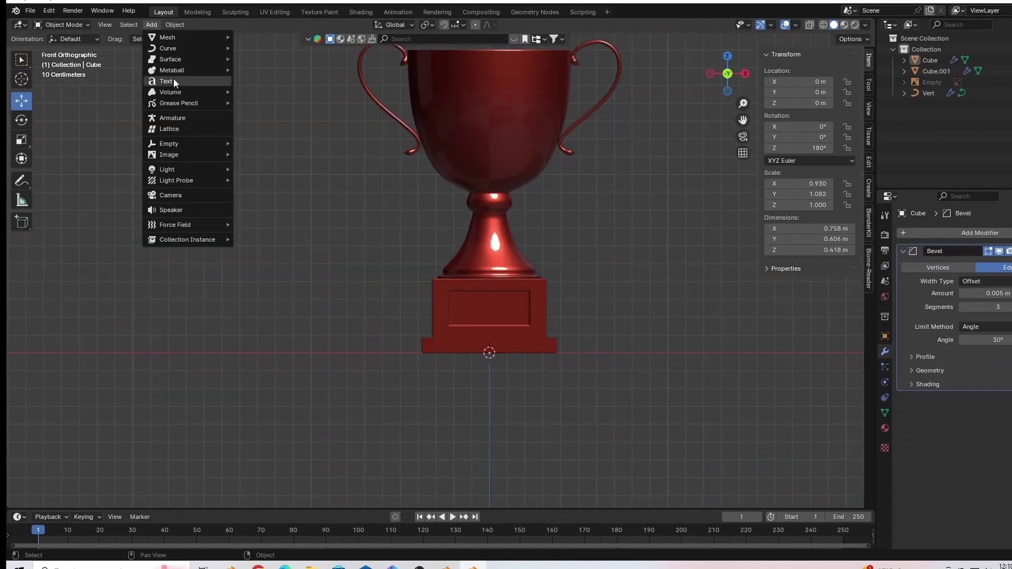
pyautogui.click(173, 78)
pyautogui.press('Tab')
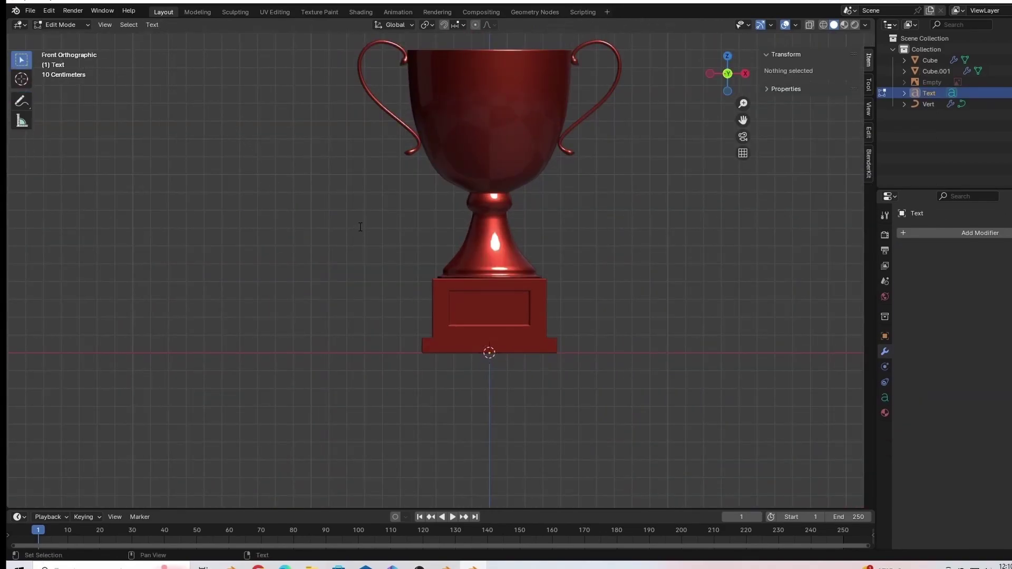
pyautogui.scroll(-3, 361, 226)
pyautogui.write('7')
pyautogui.moveTo(727, 74); pyautogui.dragTo(720, 150)
pyautogui.press('BackSpace')
pyautogui.press('BackSpace')
pyautogui.press('BackSpace')
pyautogui.press('BackSpace')
pyautogui.press('BackSpace')
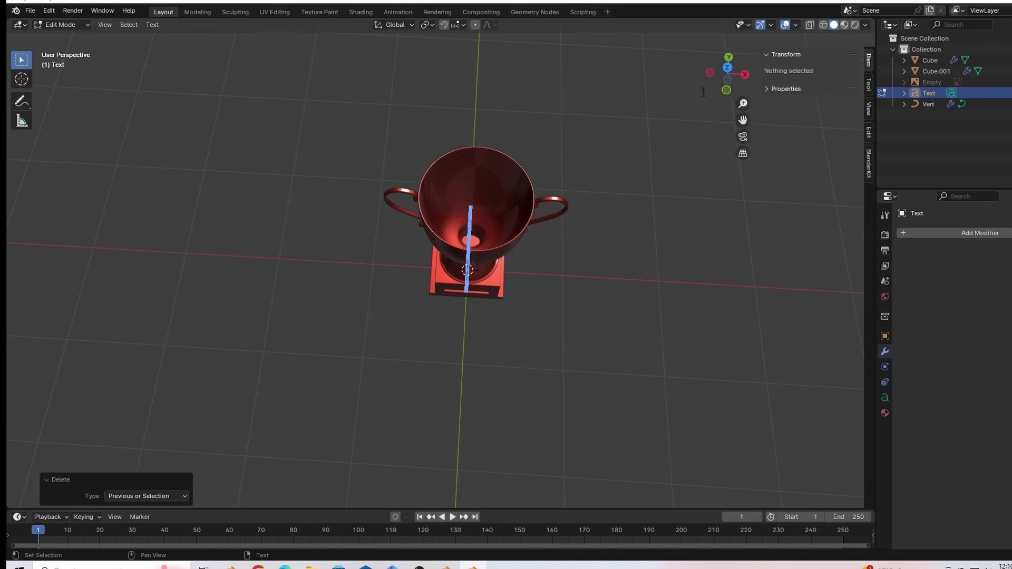
# Enter "1st" as the first line of the text, with X-ray turned on so it shows through the trophy
pyautogui.write('st')
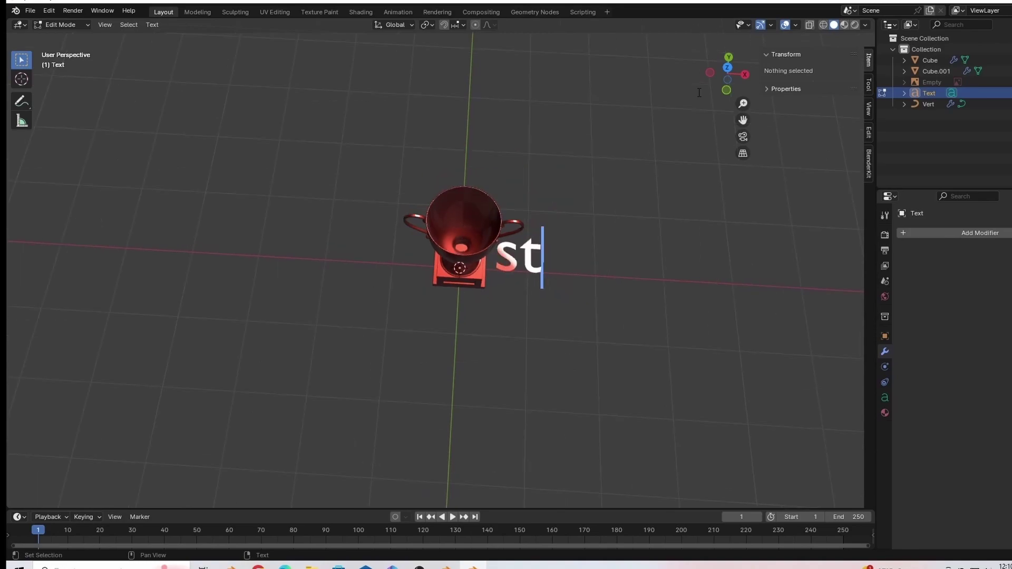
pyautogui.click(809, 23)
pyautogui.scroll(4, 635, 109)
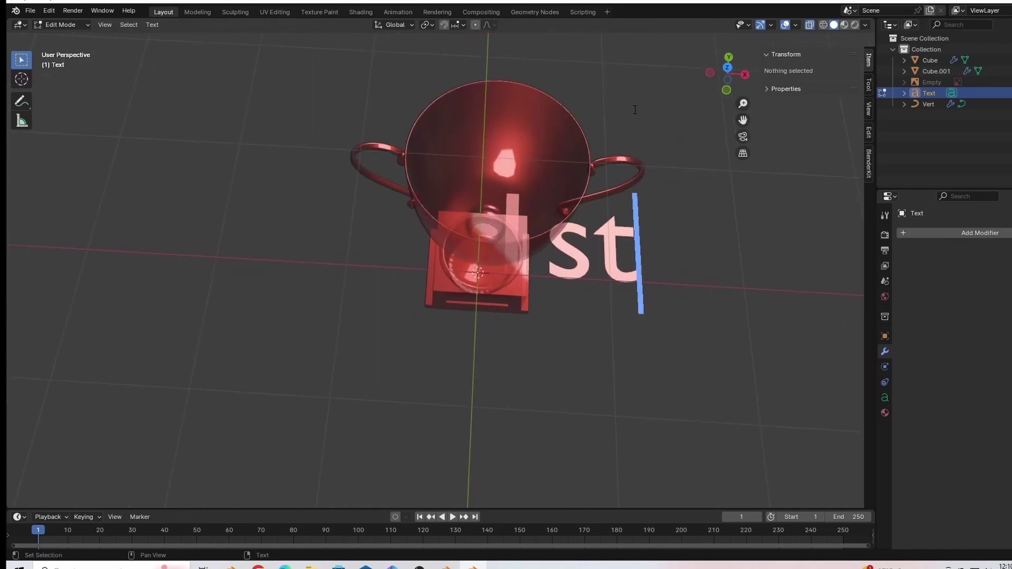
pyautogui.press('BackSpace')
pyautogui.press('BackSpace')
pyautogui.write('1')
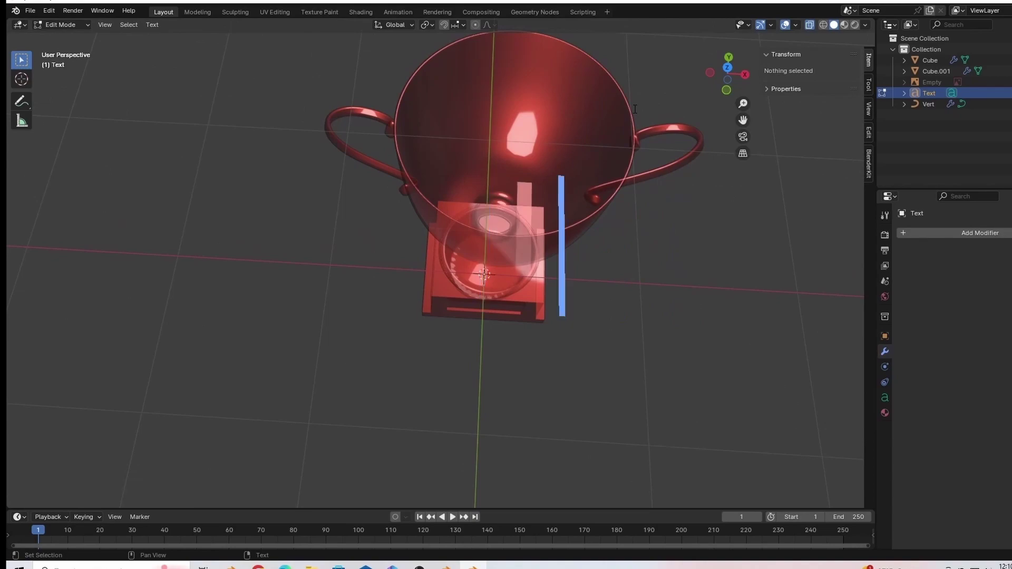
pyautogui.write('st')
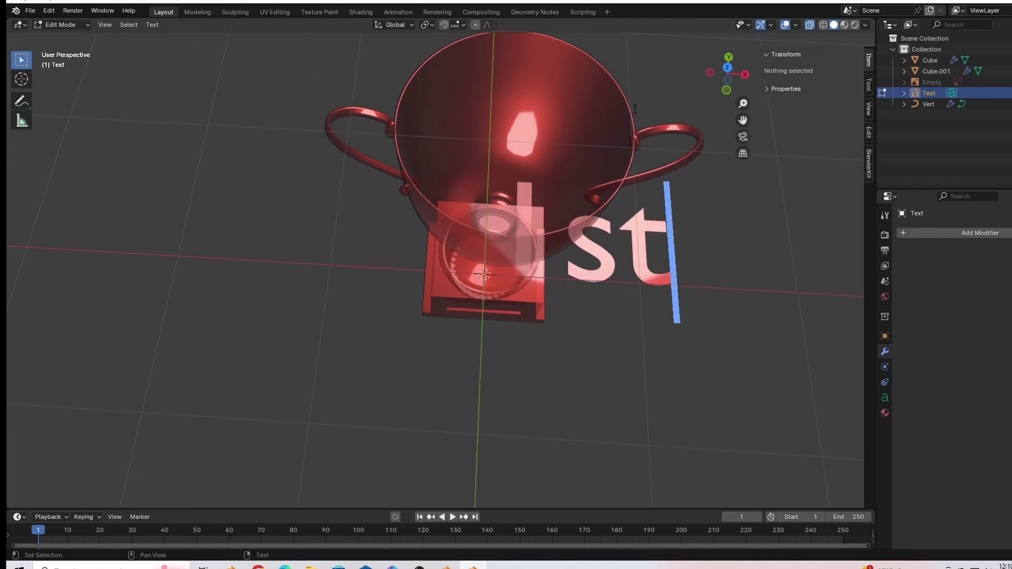
# Add a second line reading "Winner" to the text object
pyautogui.press('Return')
pyautogui.write('Winn')
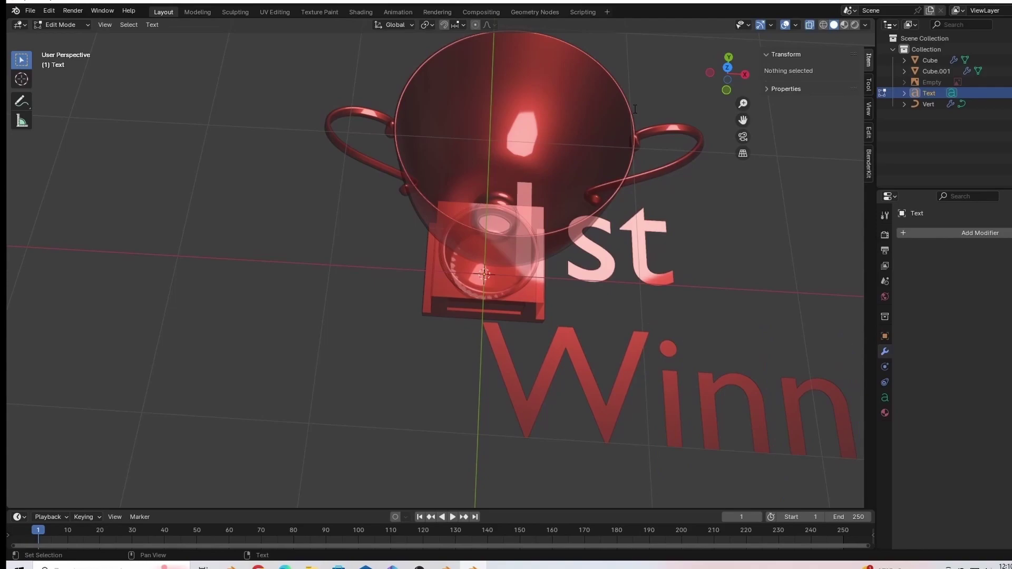
pyautogui.write('er')
pyautogui.scroll(-5, 635, 108)
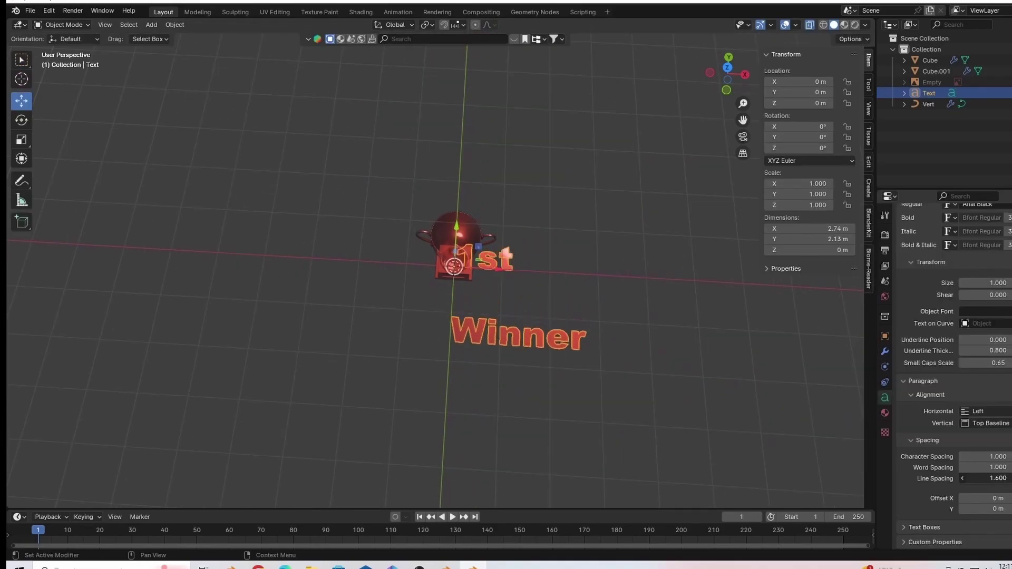
# Set the text's line spacing to 0.700 and rotate the text 90° about the X axis
pyautogui.moveTo(1002, 478); pyautogui.dragTo(991, 478)
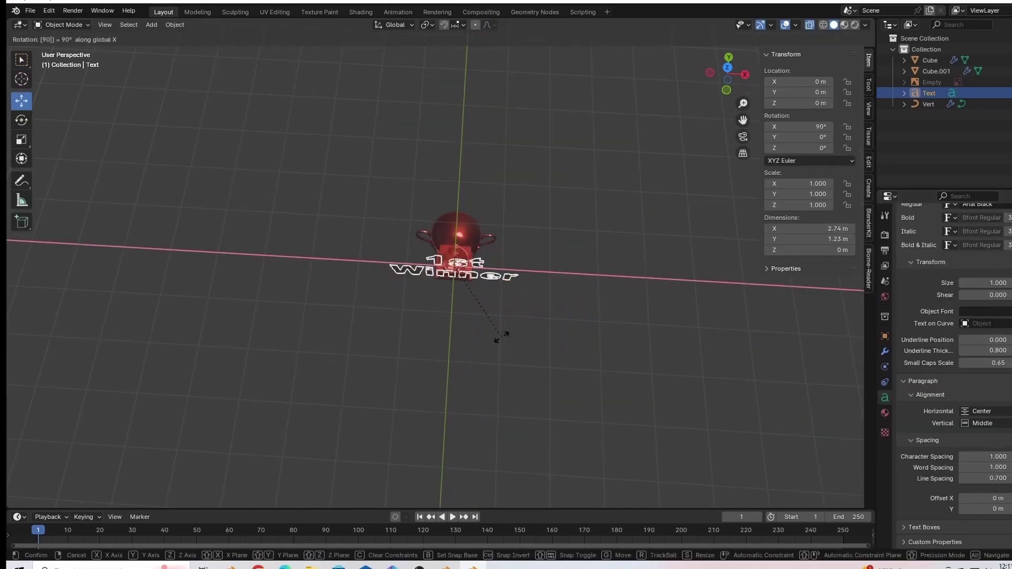
pyautogui.press('r')
pyautogui.press('x')
pyautogui.press('9')
pyautogui.press('0')
pyautogui.press('Return')
# Scale the text to about 0.119 and raise it to about Z 0.272 m, centred on the base's recessed panel
pyautogui.press('KP_1')
pyautogui.scroll(4, 539, 364)
pyautogui.press('s')
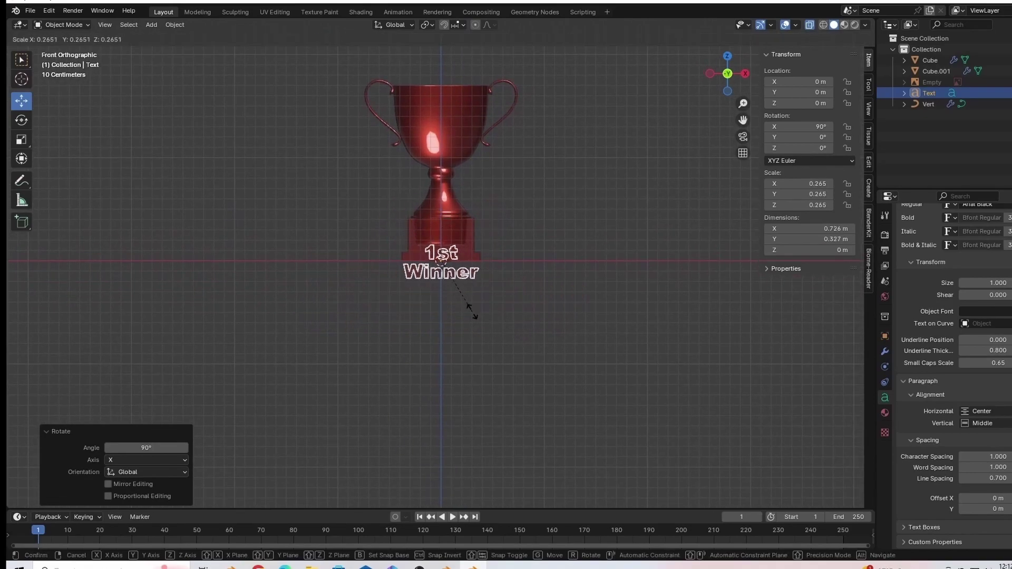
pyautogui.click(449, 290)
pyautogui.keyDown('shift'); pyautogui.moveTo(448, 327); pyautogui.dragTo(456, 372, button='middle'); pyautogui.keyUp('shift')
pyautogui.scroll(6, 458, 367)
pyautogui.moveTo(470, 342); pyautogui.dragTo(469, 257)
pyautogui.scroll(2, 442, 266)
pyautogui.press('s')
pyautogui.click(564, 407)
# Move the text forward to about Y -0.290 m at the panel's surface and lower it to about Z 0.256 m
pyautogui.press('KP_3')
pyautogui.moveTo(544, 328); pyautogui.dragTo(415, 328)
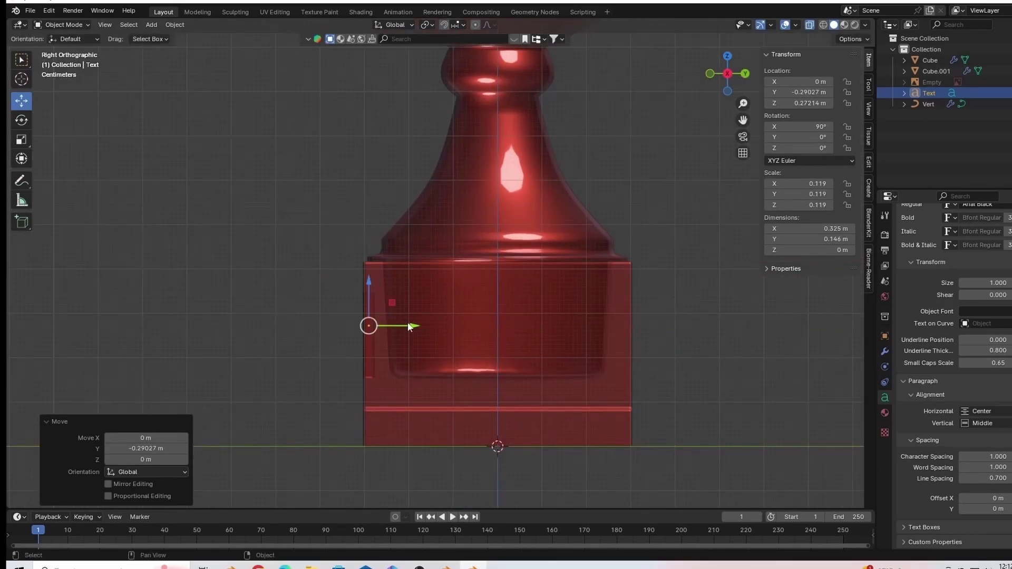
pyautogui.moveTo(368, 293); pyautogui.dragTo(369, 300)
# Extrude the text by 0.028 m and turn off the X-ray display
pyautogui.moveTo(730, 73); pyautogui.dragTo(709, 80)
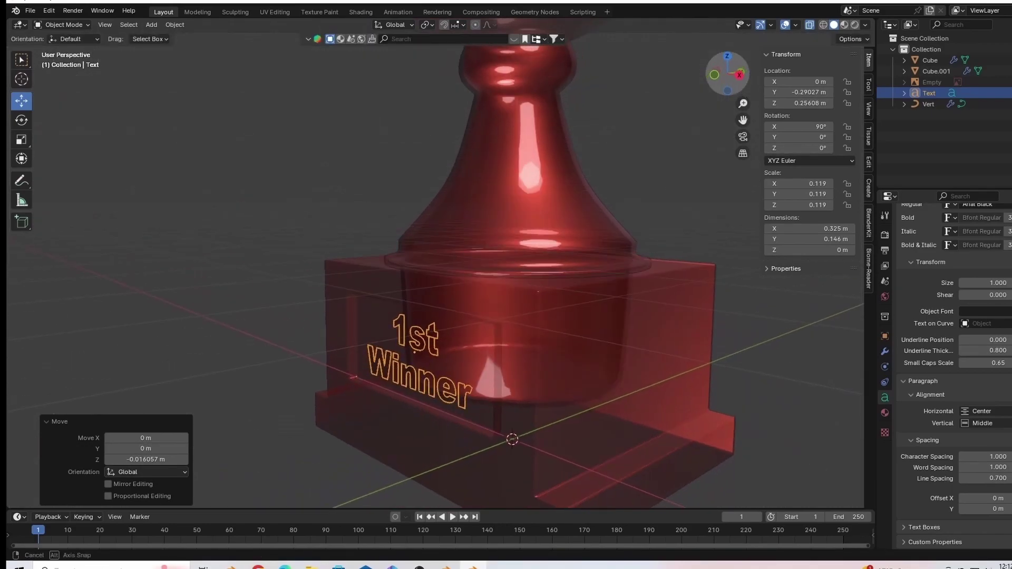
pyautogui.scroll(8, 935, 340)
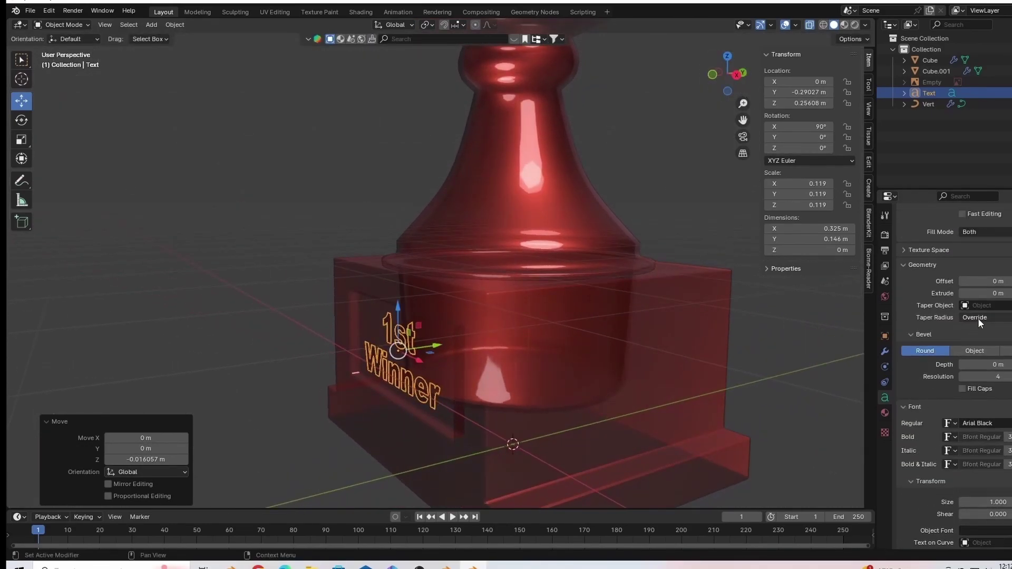
pyautogui.moveTo(995, 293); pyautogui.dragTo(1008, 293)
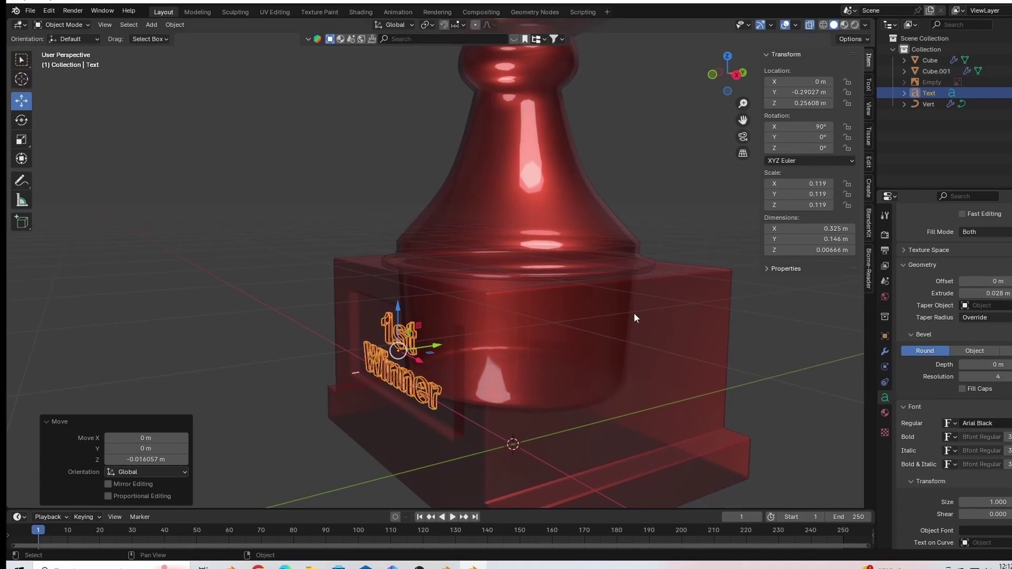
pyautogui.click(810, 25)
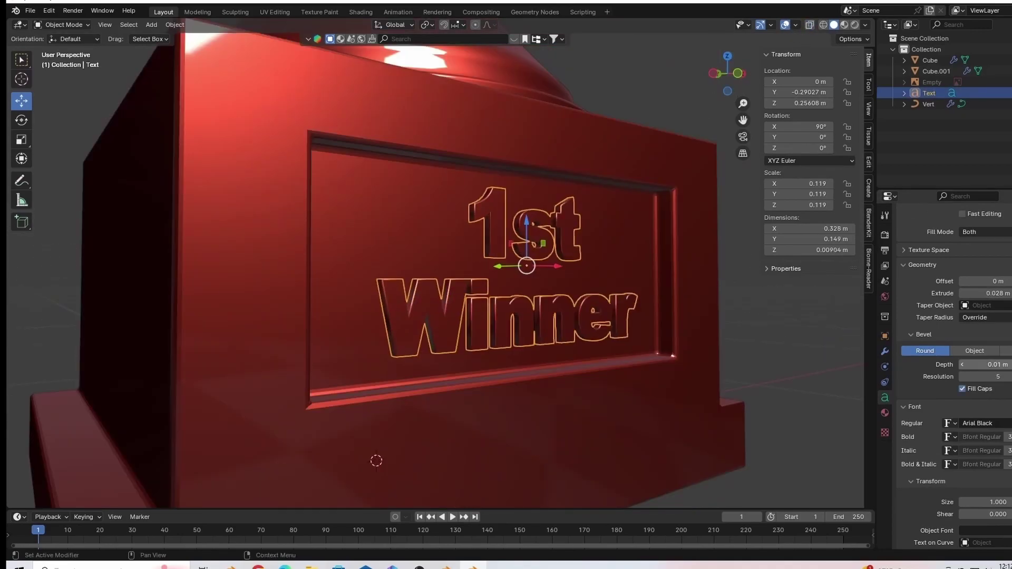
# Give the text a round bevel with a depth of 0.01 m, resolution 5 and filled caps
pyautogui.click(760, 340)
pyautogui.moveTo(727, 78)
pyautogui.mouseDown()
pyautogui.moveTo(697, 108)
pyautogui.moveTo(719, 74)
pyautogui.mouseUp()
pyautogui.moveTo(1000, 365); pyautogui.dragTo(996, 364)
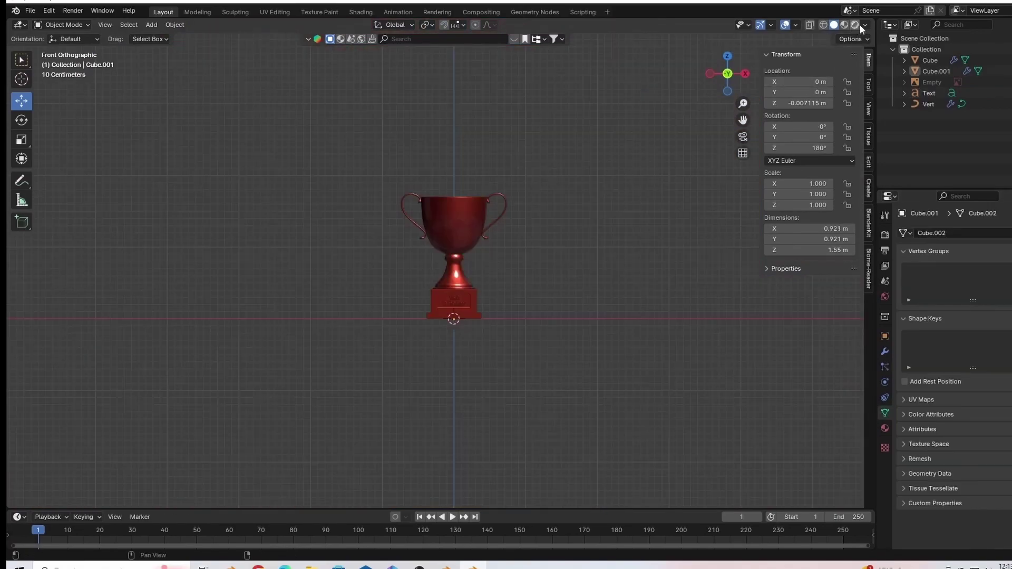
# Set the viewport shading to Studio lighting and enable Cavity
pyautogui.click(866, 24)
pyautogui.click(855, 101)
pyautogui.click(822, 77)
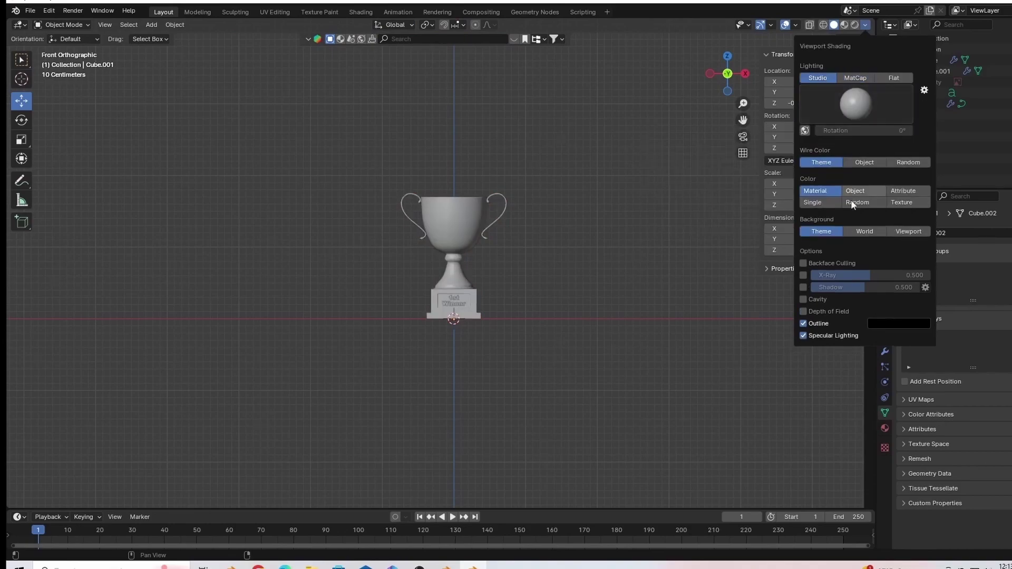
pyautogui.click(804, 299)
# Add a plane rotated 90° about X to face the front view and scale it to about 0.232
pyautogui.moveTo(161, 38)
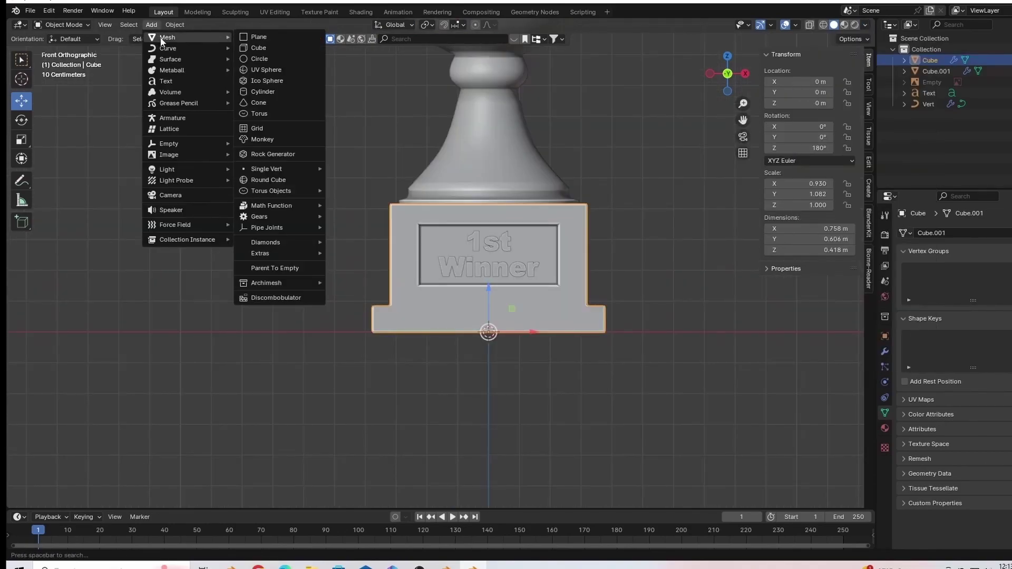
pyautogui.click(254, 38)
pyautogui.press('s')
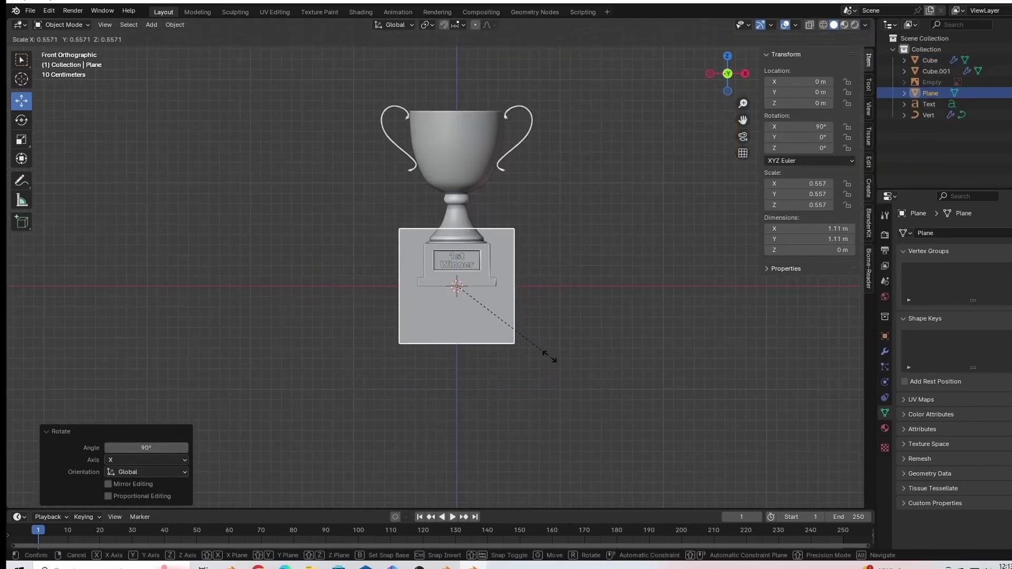
pyautogui.click(482, 323)
# Raise the plane to about Z 0.201 m and move it forward to about Y -0.292 m, inside the base's front recess
pyautogui.scroll(8, 480, 320)
pyautogui.moveTo(511, 311); pyautogui.dragTo(514, 213)
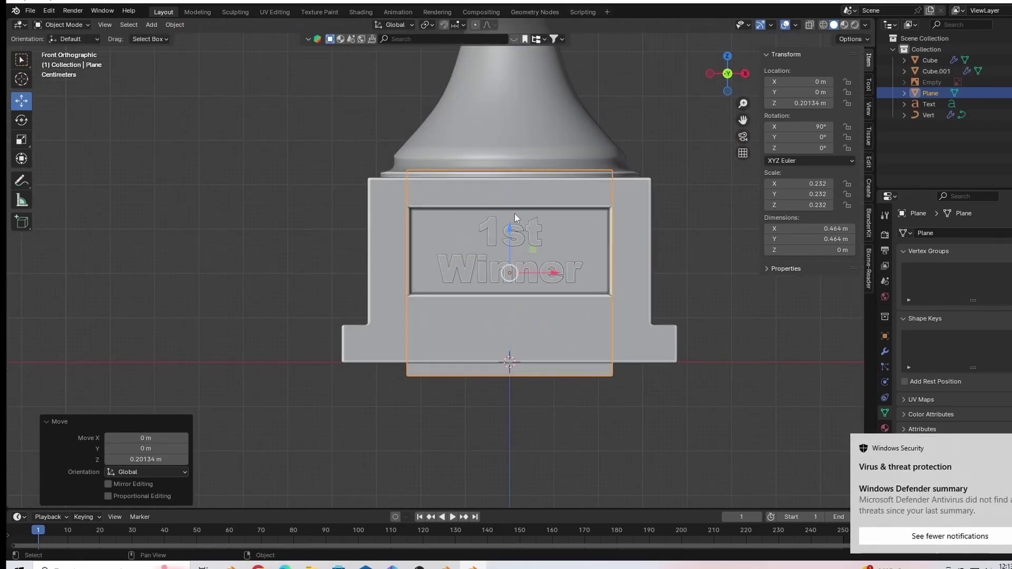
pyautogui.press('KP_3')
pyautogui.press('g')
pyautogui.press('y')
pyautogui.click(454, 265)
# Lower the plane's top edge and raise its bottom edge to fit the height of the recessed panel
pyautogui.press('KP_1')
pyautogui.press('Tab')
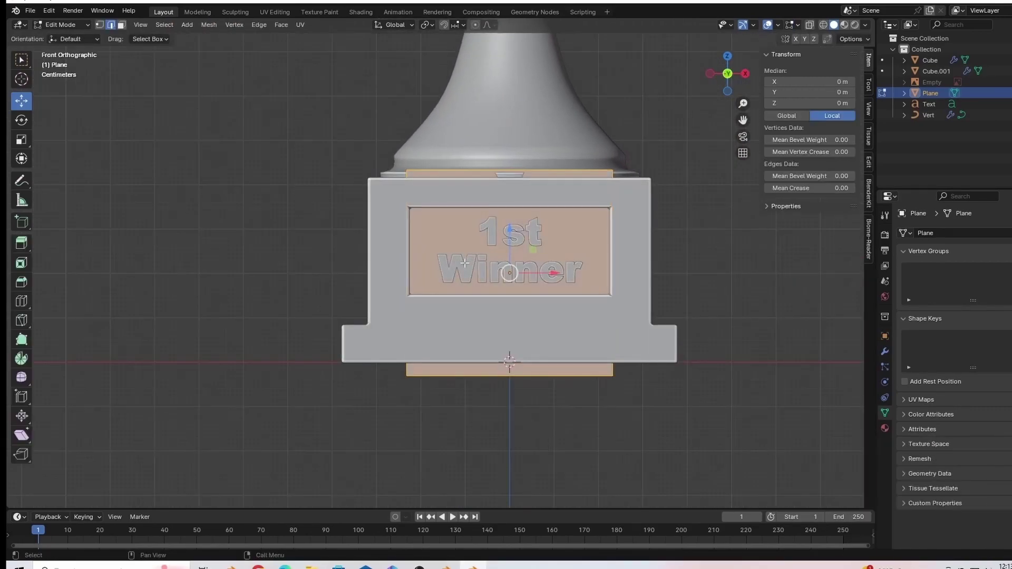
pyautogui.click(665, 199)
pyautogui.click(509, 173)
pyautogui.moveTo(504, 121); pyautogui.dragTo(516, 165)
pyautogui.moveTo(758, 460); pyautogui.dragTo(371, 347)
pyautogui.moveTo(510, 329); pyautogui.dragTo(509, 245)
# Move the plane's two side edges slightly inward to fit the recess's width, using X-ray for the selection
pyautogui.click(810, 25)
pyautogui.click(564, 185)
pyautogui.moveTo(565, 185); pyautogui.dragTo(660, 323)
pyautogui.moveTo(657, 253); pyautogui.dragTo(651, 253)
pyautogui.click(349, 161)
pyautogui.moveTo(350, 161); pyautogui.dragTo(441, 323)
pyautogui.moveTo(451, 252); pyautogui.dragTo(459, 252)
pyautogui.click(810, 25)
# Pull the plane's face about 0.108 m forward and delete only the face, keeping its border edges
pyautogui.click(121, 24)
pyautogui.click(469, 253)
pyautogui.moveTo(469, 253); pyautogui.dragTo(549, 285, button='middle')
pyautogui.moveTo(470, 274); pyautogui.dragTo(429, 281)
pyautogui.press('KP_1')
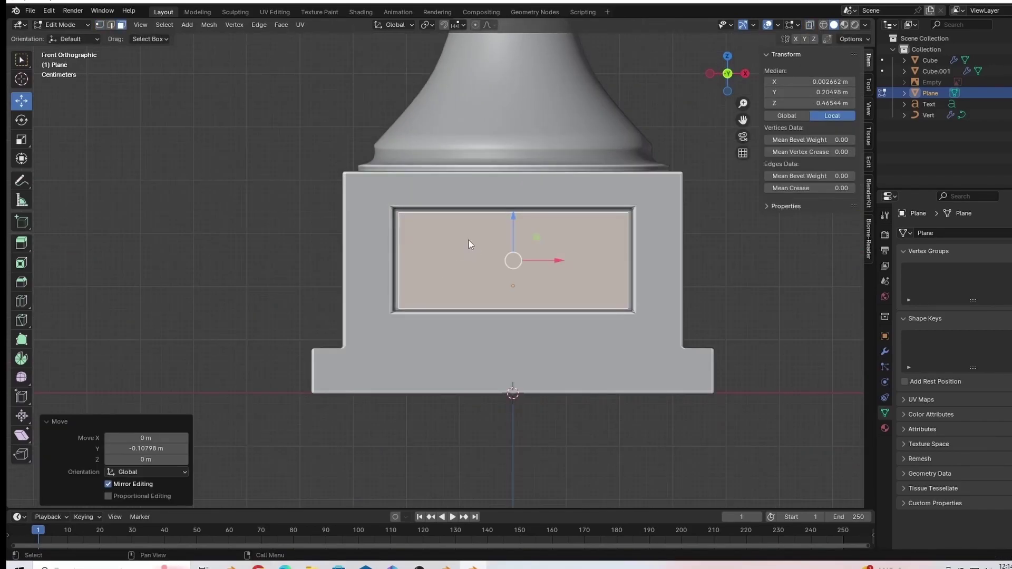
pyautogui.press('x')
pyautogui.click(434, 281)
pyautogui.press('a')
pyautogui.press('Tab')
# Convert the rectangular outline to a curve and set its round bevel depth to 0.012 m
pyautogui.rightClick(446, 294)
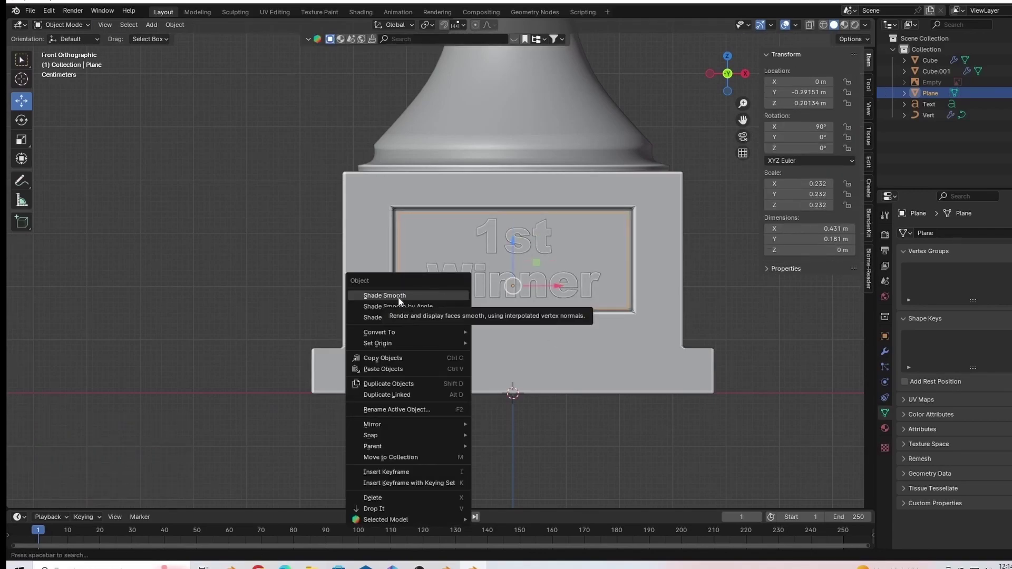
pyautogui.moveTo(439, 332)
pyautogui.click(499, 333)
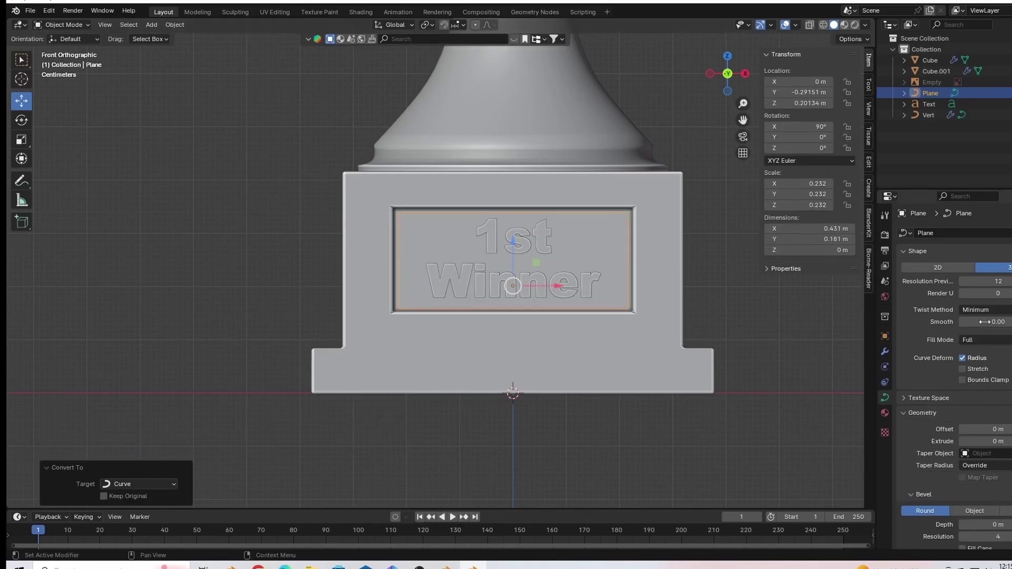
pyautogui.scroll(-3, 999, 429)
pyautogui.moveTo(985, 459); pyautogui.dragTo(1005, 458)
pyautogui.scroll(3, 701, 306)
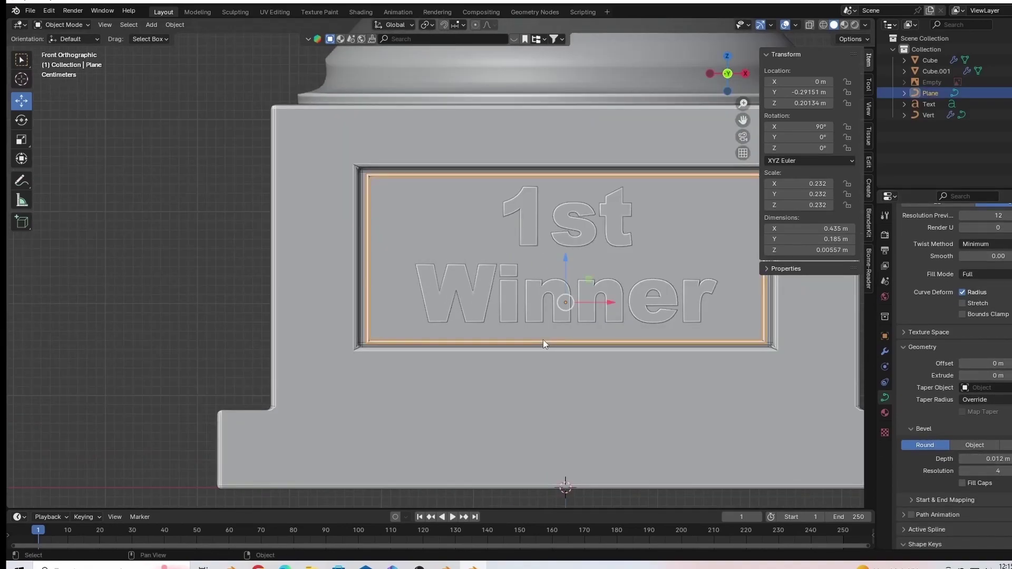
# Move the border frame curve about 0.105 m back along Y so it sits in the base's recessed panel
pyautogui.press('KP_3')
pyautogui.moveTo(382, 300); pyautogui.dragTo(477, 301)
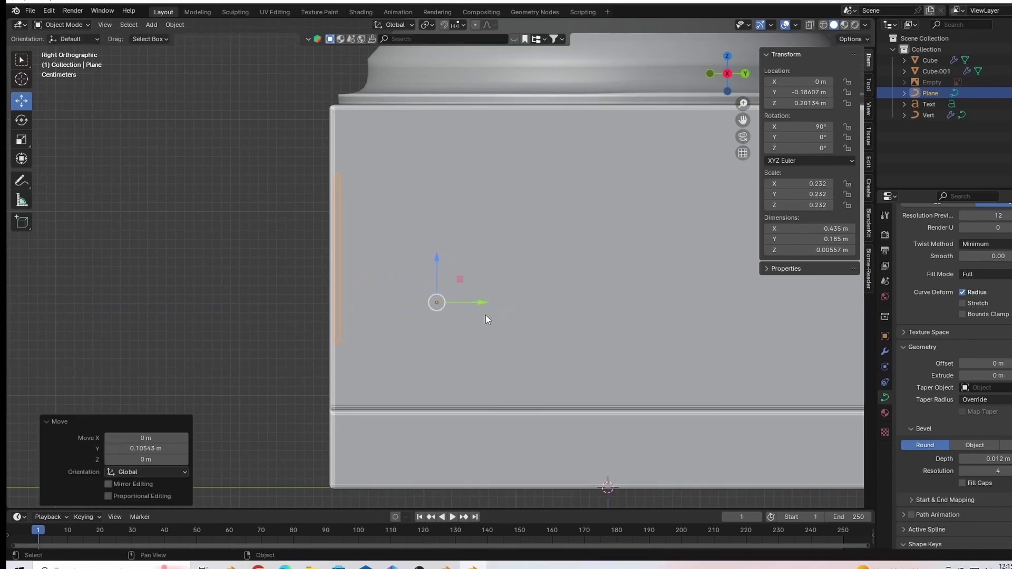
pyautogui.press('KP_1')
pyautogui.scroll(-2, 477, 360)
pyautogui.press('Tab')
pyautogui.click(183, 237)
pyautogui.scroll(-1, 478, 275)
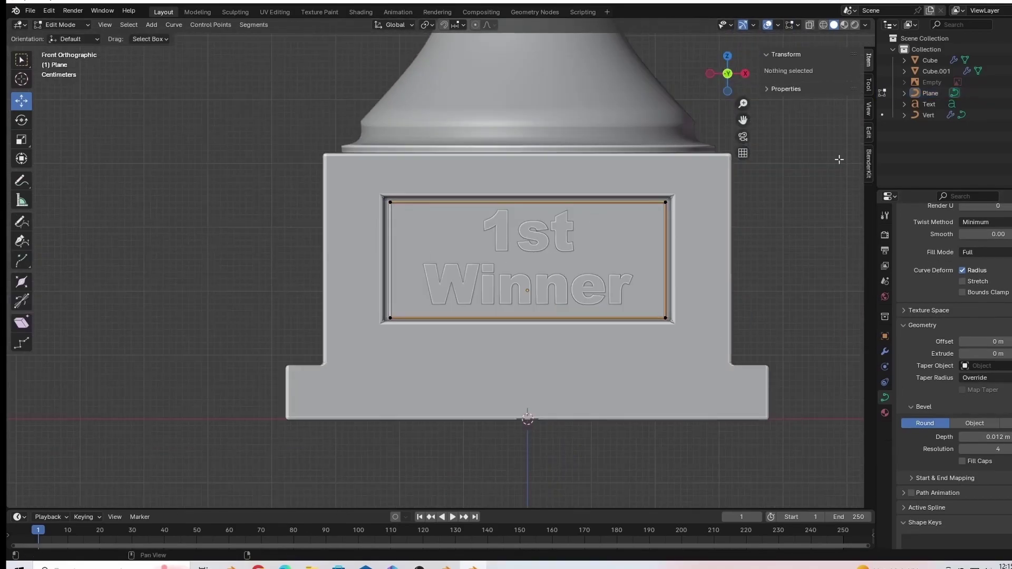
pyautogui.scroll(1, 939, 253)
pyautogui.press('Tab')
pyautogui.click(304, 224)
# Add a cube and move it down below the trophy as a support block
pyautogui.scroll(-3, 490, 354)
pyautogui.scroll(4, 562, 221)
pyautogui.scroll(1, 522, 264)
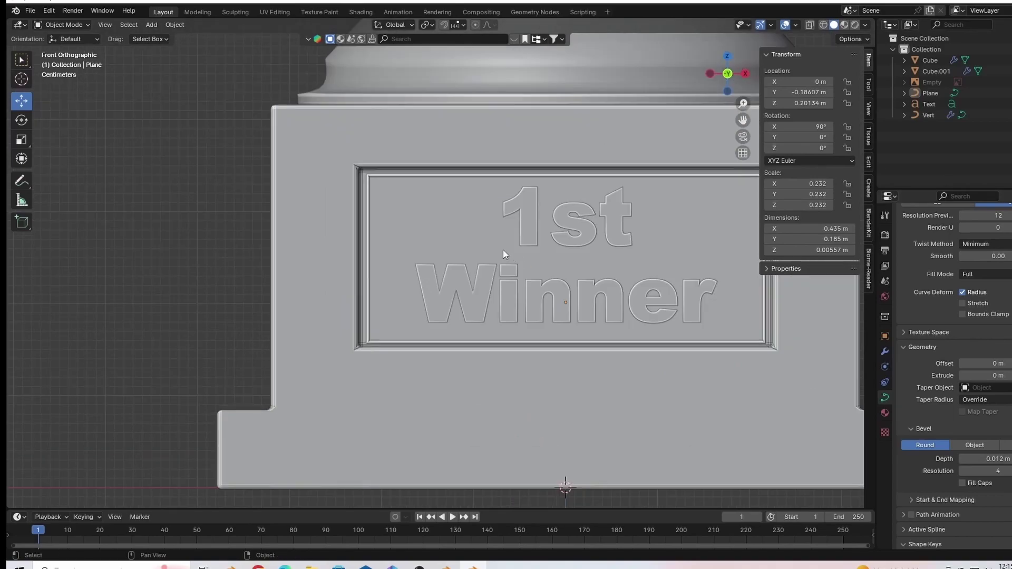
pyautogui.scroll(-3, 475, 245)
pyautogui.scroll(3, 433, 248)
pyautogui.scroll(-7, 400, 258)
pyautogui.scroll(-2, 400, 269)
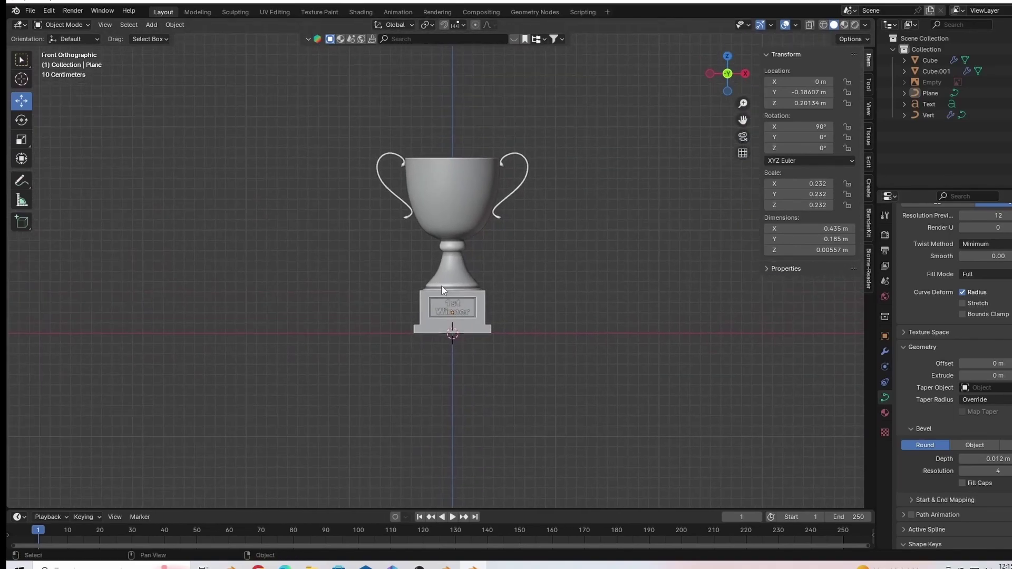
pyautogui.click(151, 25)
pyautogui.moveTo(222, 33)
pyautogui.click(253, 49)
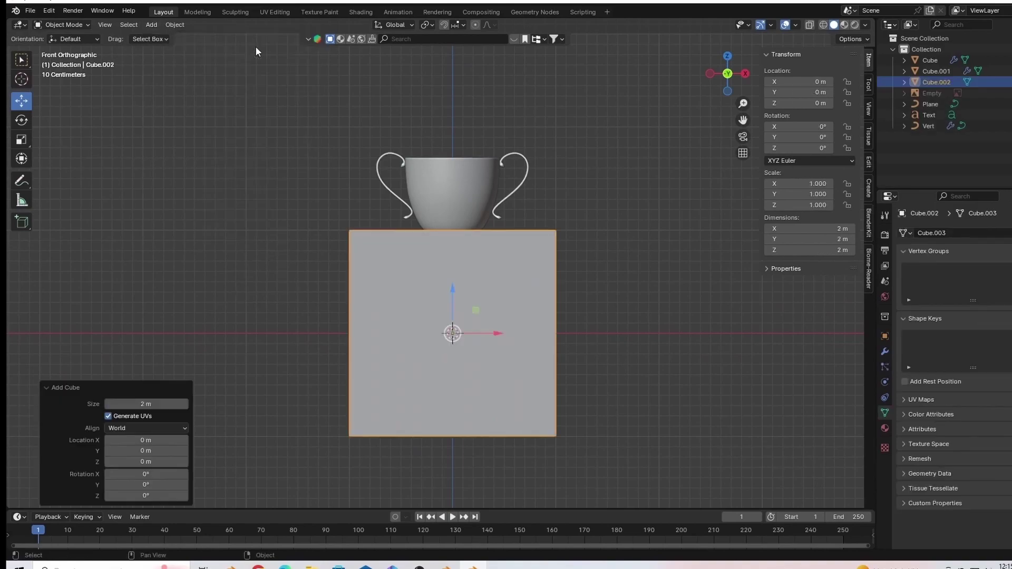
pyautogui.scroll(-3, 421, 306)
pyautogui.scroll(4, 422, 308)
pyautogui.moveTo(455, 306); pyautogui.dragTo(468, 435)
# Flatten the cube along Z into a table slab and raise it up towards the underside of the trophy base
pyautogui.scroll(-2, 503, 381)
pyautogui.scroll(-2, 503, 381)
pyautogui.keyDown('shift'); pyautogui.moveTo(503, 381); pyautogui.dragTo(502, 319, button='middle'); pyautogui.keyUp('shift')
pyautogui.press('s')
pyautogui.press('z')
pyautogui.click(462, 330)
pyautogui.scroll(4, 458, 322)
pyautogui.moveTo(450, 300); pyautogui.dragTo(428, 210)
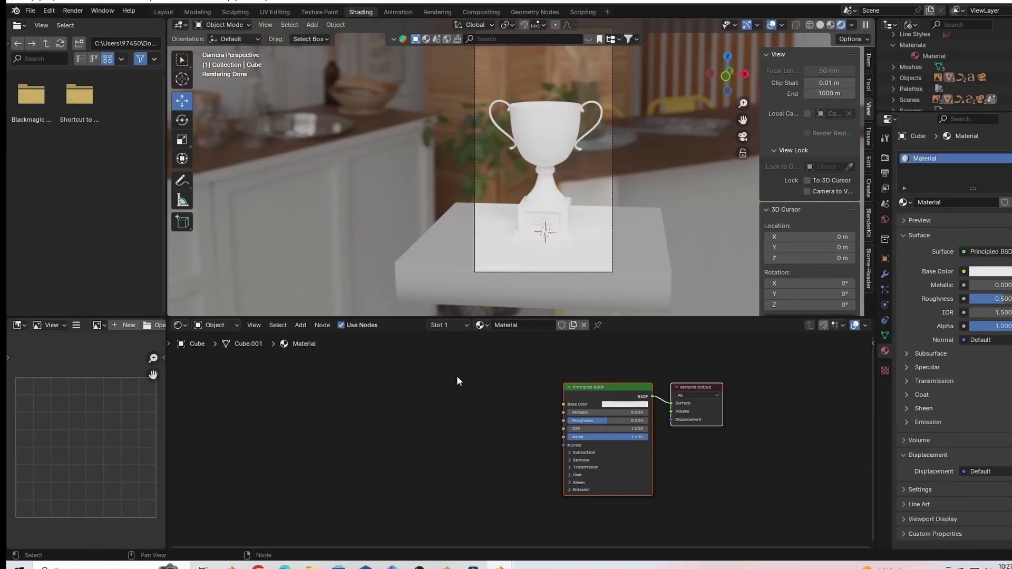
# Delete the gold material's Principled BSDF and connect a Glossy BSDF to the Material Output's surface
pyautogui.click(612, 387)
pyautogui.press('Delete')
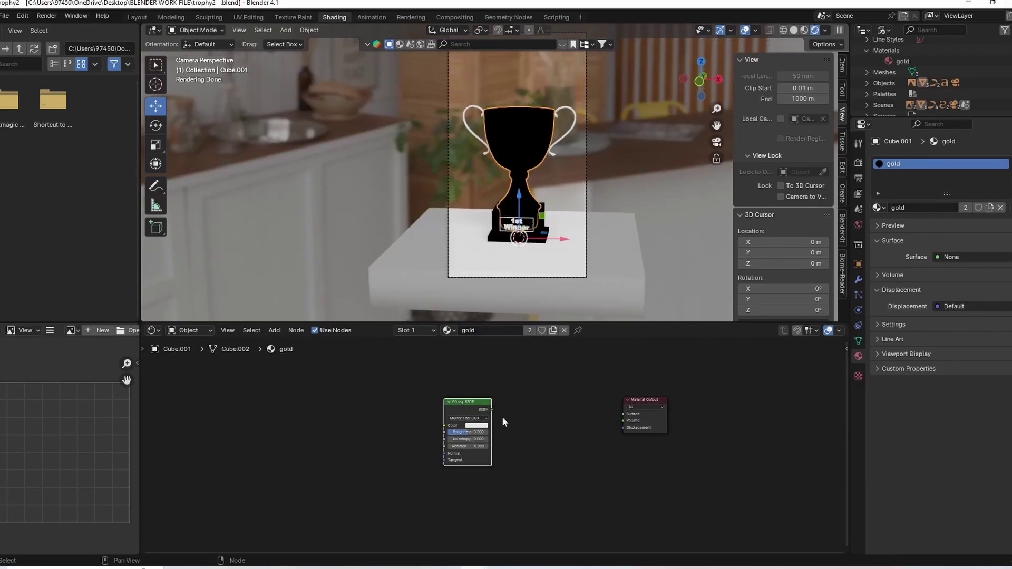
pyautogui.moveTo(492, 410); pyautogui.dragTo(623, 414)
pyautogui.scroll(2, 527, 448)
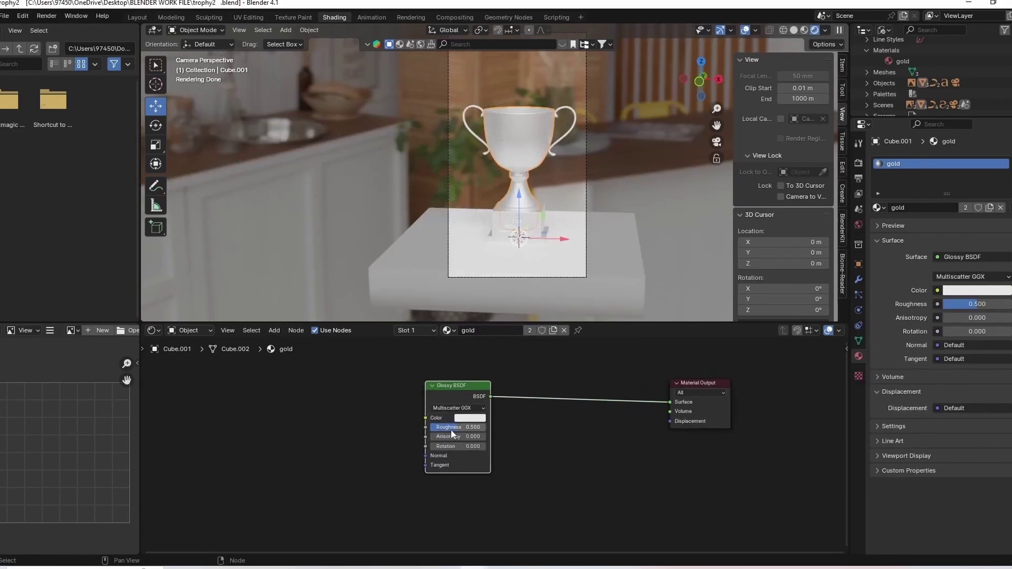
# Set the Glossy BSDF's color to a golden orange and its roughness to 0.054
pyautogui.moveTo(448, 431); pyautogui.dragTo(429, 431)
pyautogui.click(470, 418)
pyautogui.click(476, 344)
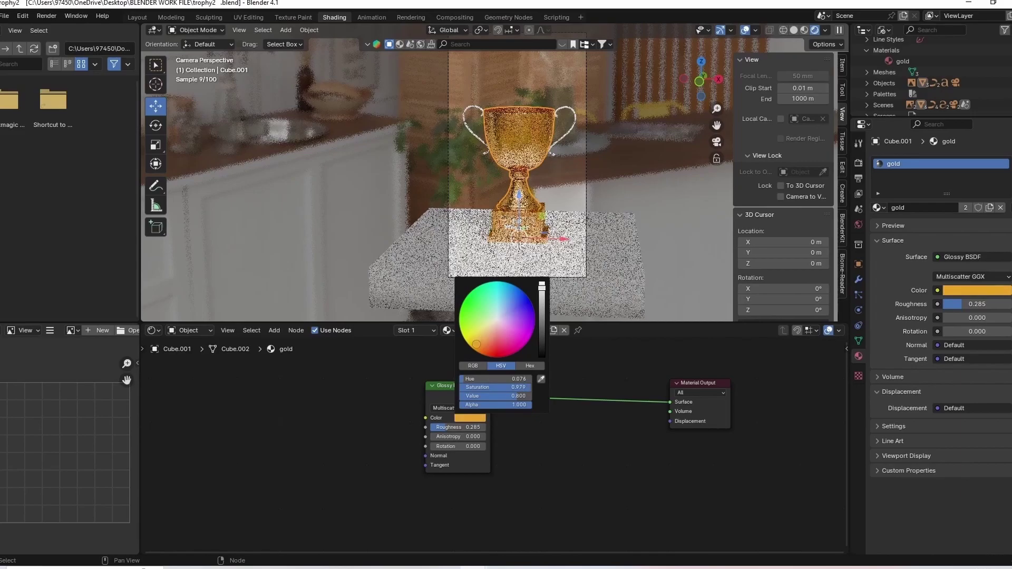
pyautogui.moveTo(454, 428); pyautogui.dragTo(442, 428)
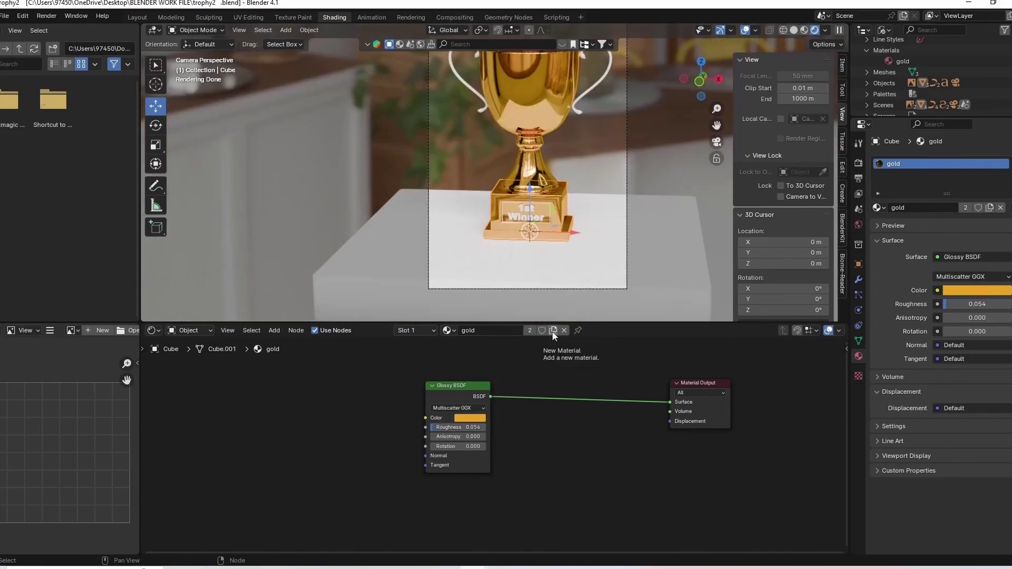
# Make a separate copy of the gold material for the base and use a Principled BSDF as its surface shader instead of the Glossy BSDF
pyautogui.click(552, 332)
pyautogui.click(506, 378)
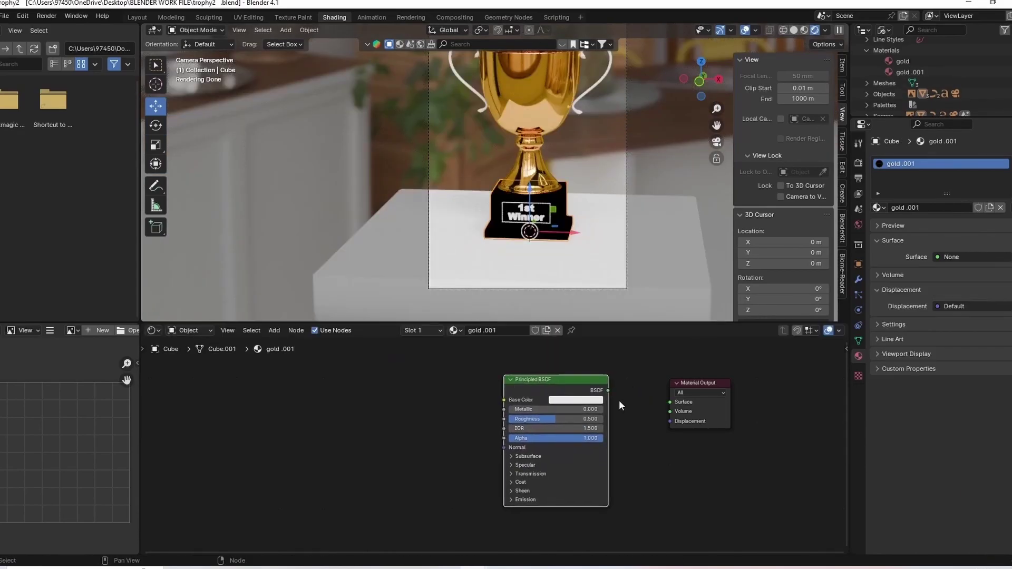
pyautogui.moveTo(608, 391); pyautogui.dragTo(670, 402)
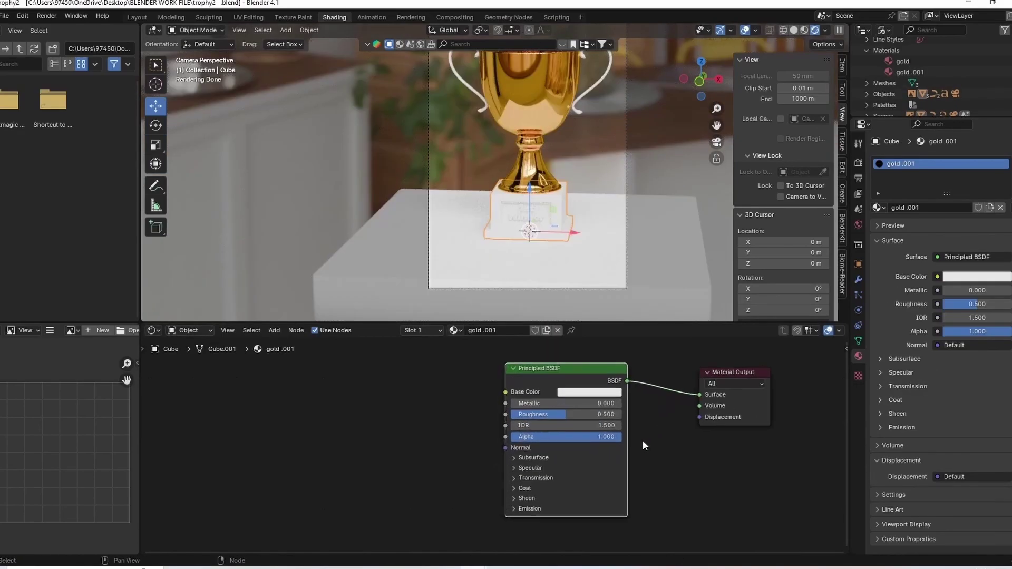
pyautogui.scroll(3, 576, 445)
# Set the base material to black with metallic 0.141, roughness 0.377, sheen weight 0.177 and sheen roughness 0.027
pyautogui.click(471, 382)
pyautogui.moveTo(589, 219); pyautogui.dragTo(587, 279)
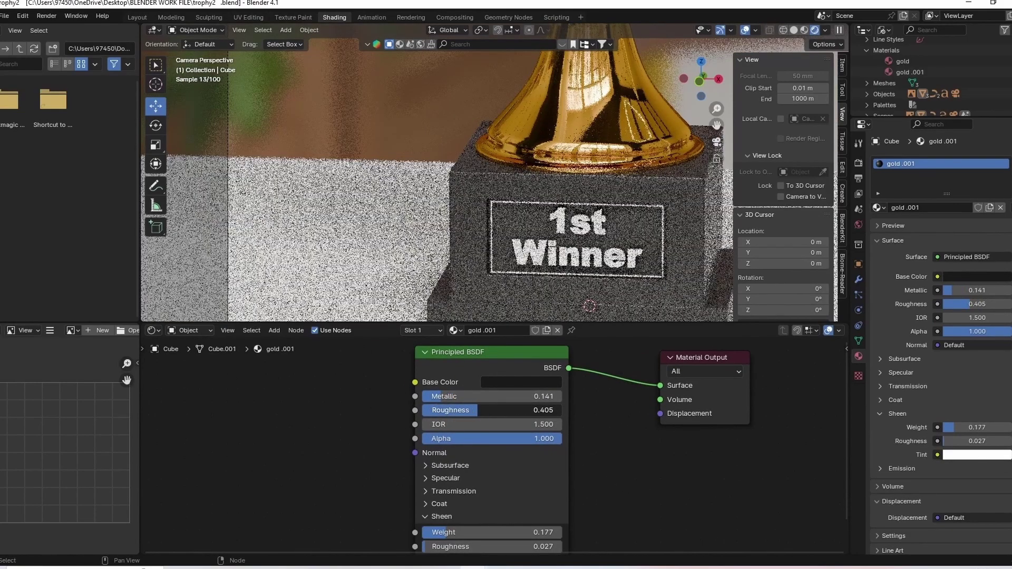
pyautogui.moveTo(522, 410); pyautogui.dragTo(501, 410)
pyautogui.click(521, 382)
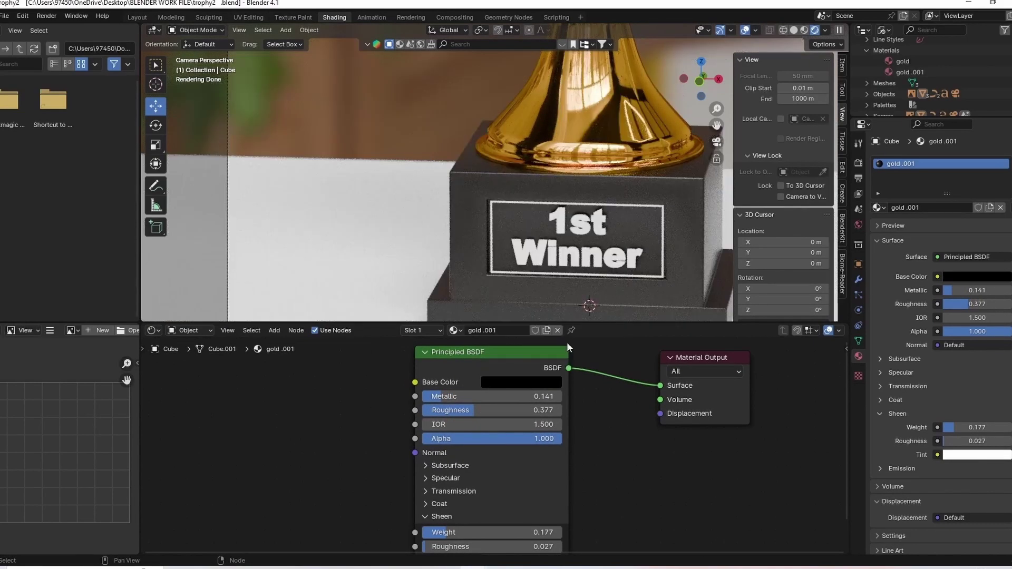
# Give the "1st Winner" text a new material with a red-orange base color, metallic 0.927 and roughness 0.200
pyautogui.scroll(-3, 527, 225)
pyautogui.click(527, 225)
pyautogui.click(505, 332)
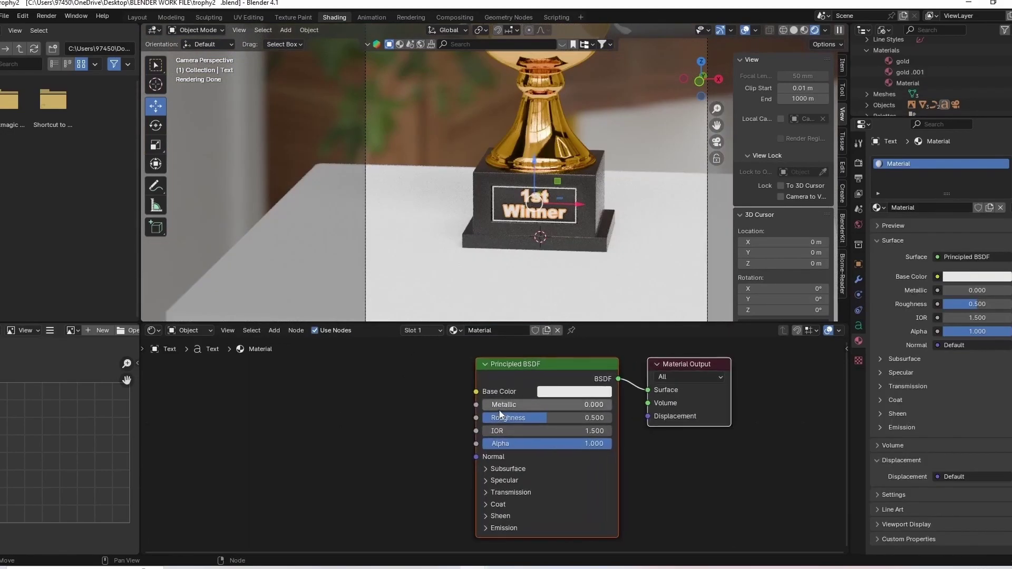
pyautogui.click(569, 392)
pyautogui.click(594, 288)
pyautogui.click(471, 410)
pyautogui.moveTo(496, 405); pyautogui.dragTo(612, 406)
pyautogui.moveTo(554, 418); pyautogui.dragTo(515, 418)
# Set the text material's specular anisotropic value to 0.523
pyautogui.scroll(3, 485, 449)
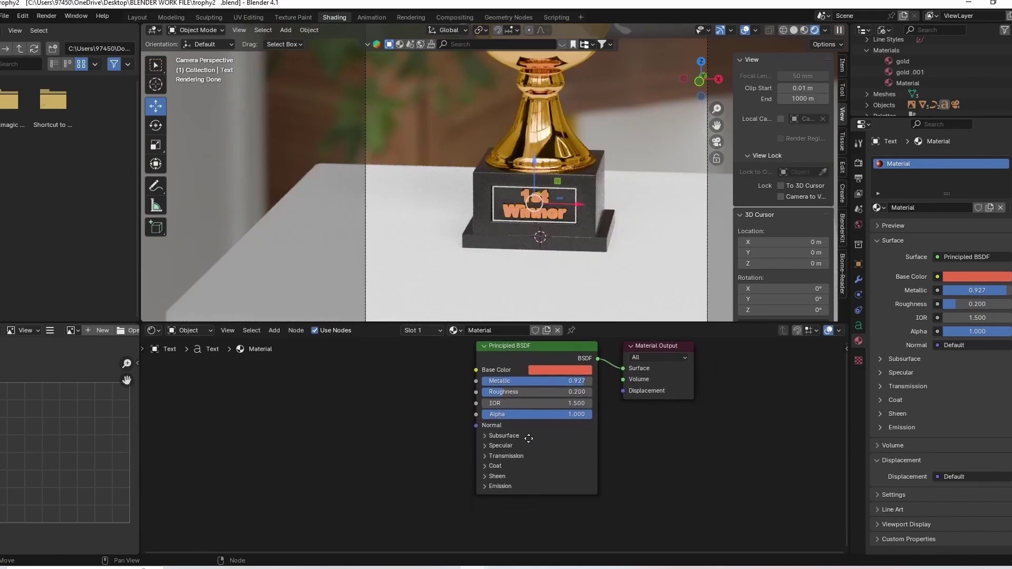
pyautogui.click(483, 443)
pyautogui.scroll(1, 533, 487)
pyautogui.moveTo(519, 507); pyautogui.dragTo(531, 448, button='middle')
pyautogui.scroll(-3, 531, 448)
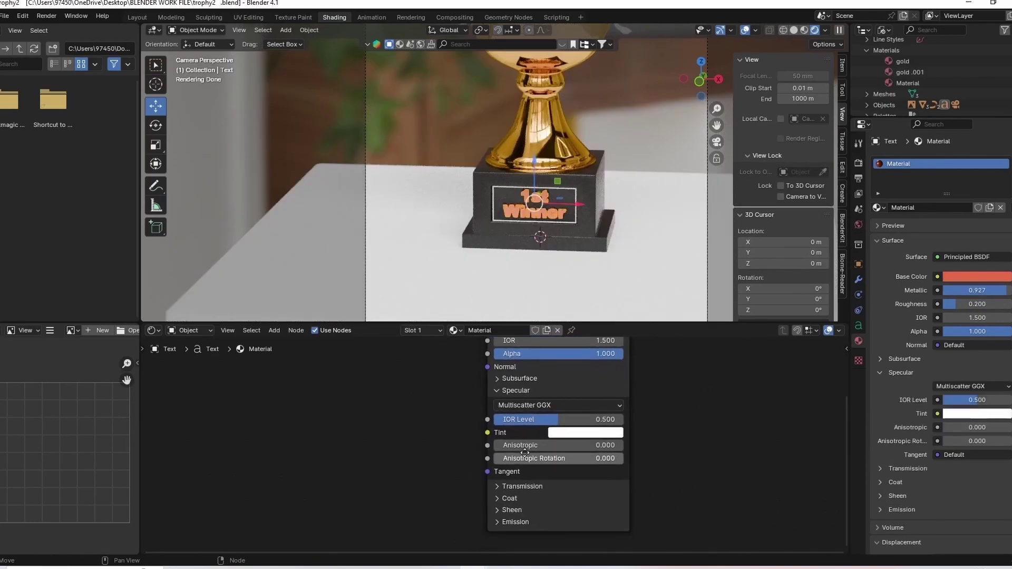
pyautogui.moveTo(530, 446); pyautogui.dragTo(573, 446)
pyautogui.scroll(4, 552, 196)
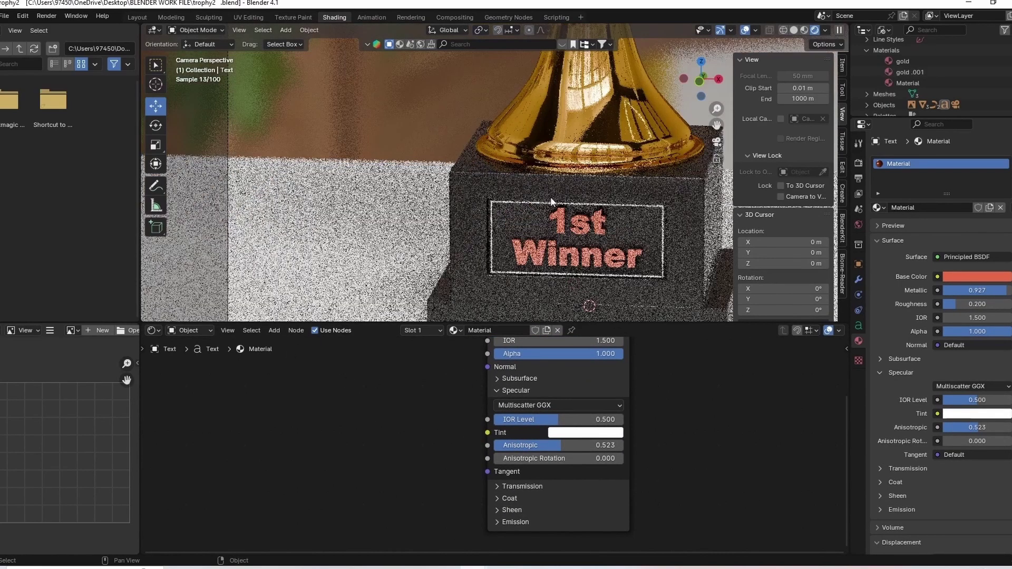
pyautogui.scroll(-2, 542, 375)
# Change the text material's base color to a dark golden brown, then deselect the text
pyautogui.click(551, 415)
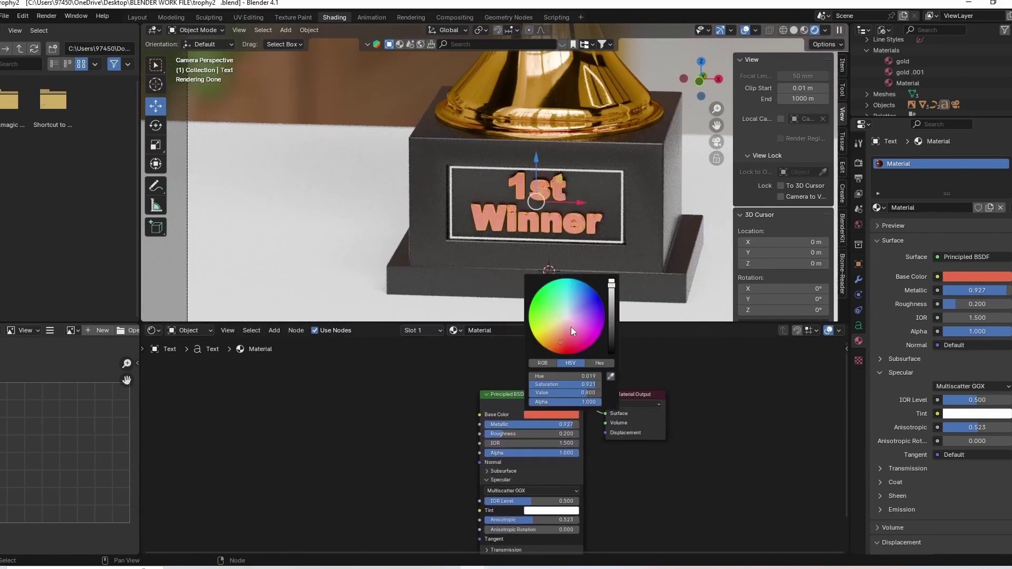
pyautogui.moveTo(578, 328); pyautogui.dragTo(549, 343)
pyautogui.moveTo(612, 288); pyautogui.dragTo(612, 320)
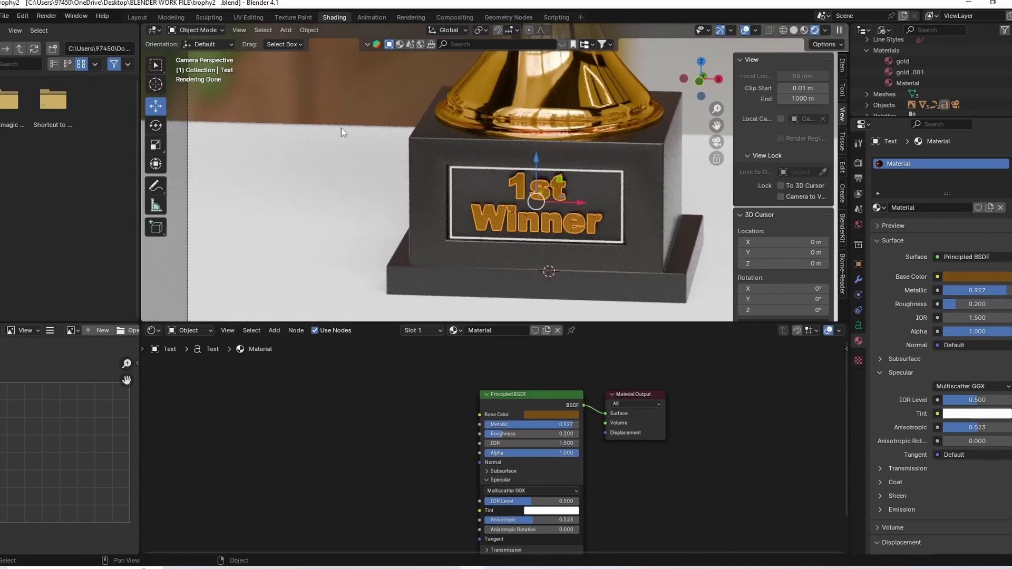
pyautogui.hotkey('alt', 'a')
# Assign the text's existing material, named Material, to the border frame around the lettering
pyautogui.scroll(-5, 517, 190)
pyautogui.scroll(3, 506, 181)
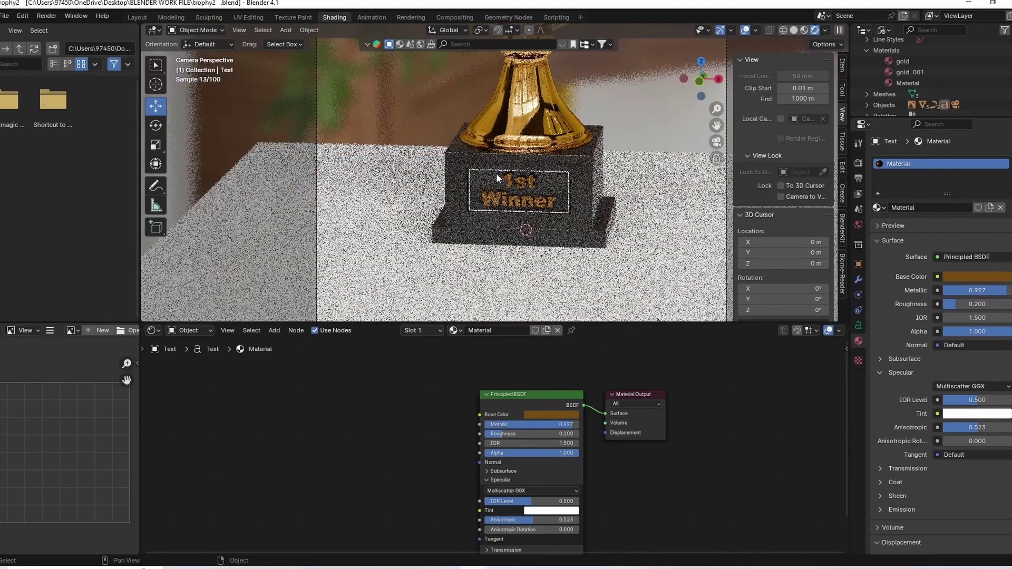
pyautogui.click(491, 173)
pyautogui.click(489, 170)
pyautogui.click(470, 331)
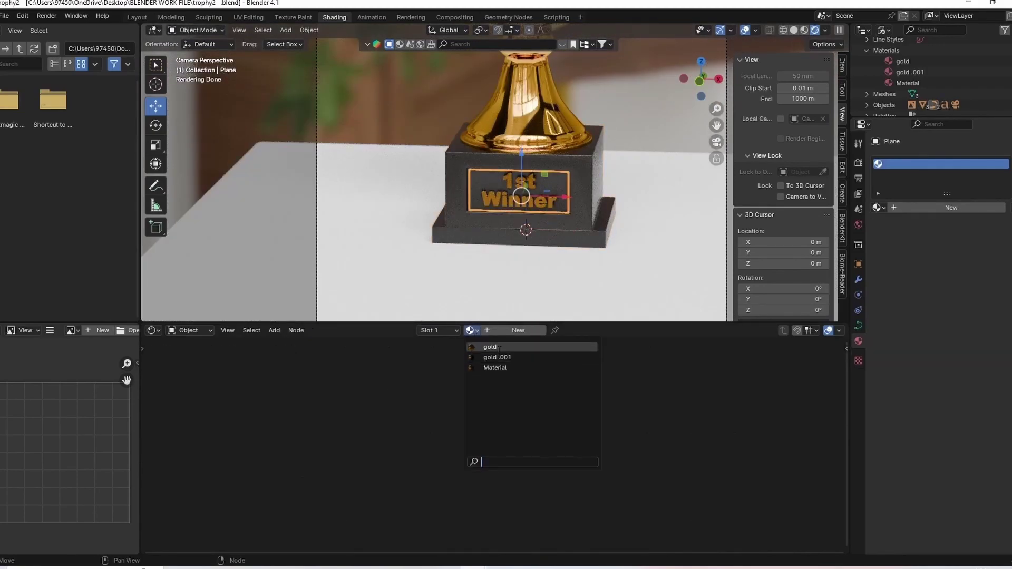
pyautogui.click(498, 370)
pyautogui.scroll(-4, 520, 224)
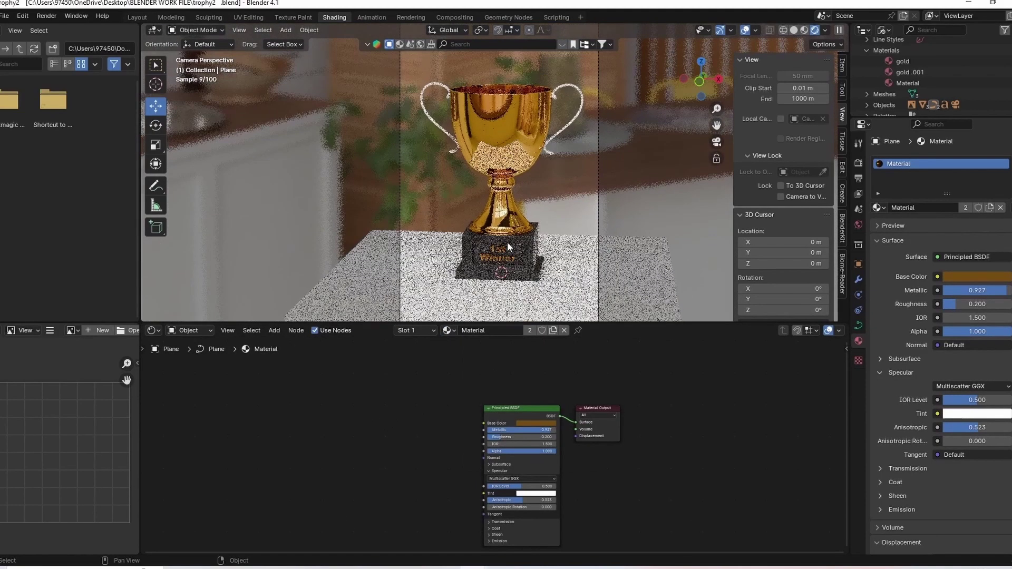
# Assign the existing gold material to the trophy's handles
pyautogui.click(558, 131)
pyautogui.click(470, 330)
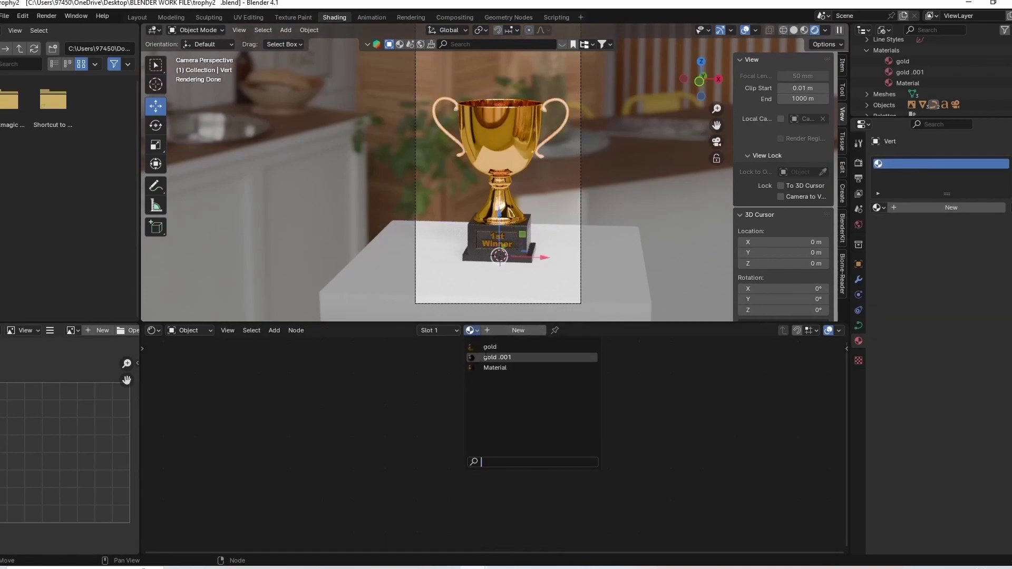
pyautogui.click(491, 348)
pyautogui.scroll(4, 416, 465)
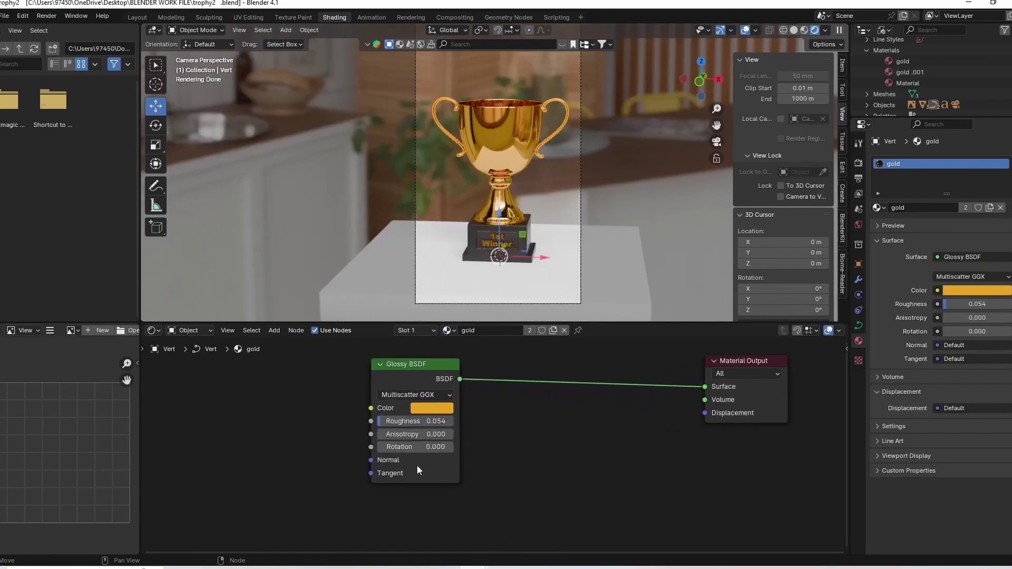
# Render the image and examine the whole trophy in the maximized render window, then close it
pyautogui.scroll(-1, 431, 210)
pyautogui.click(54, 14)
pyautogui.click(51, 26)
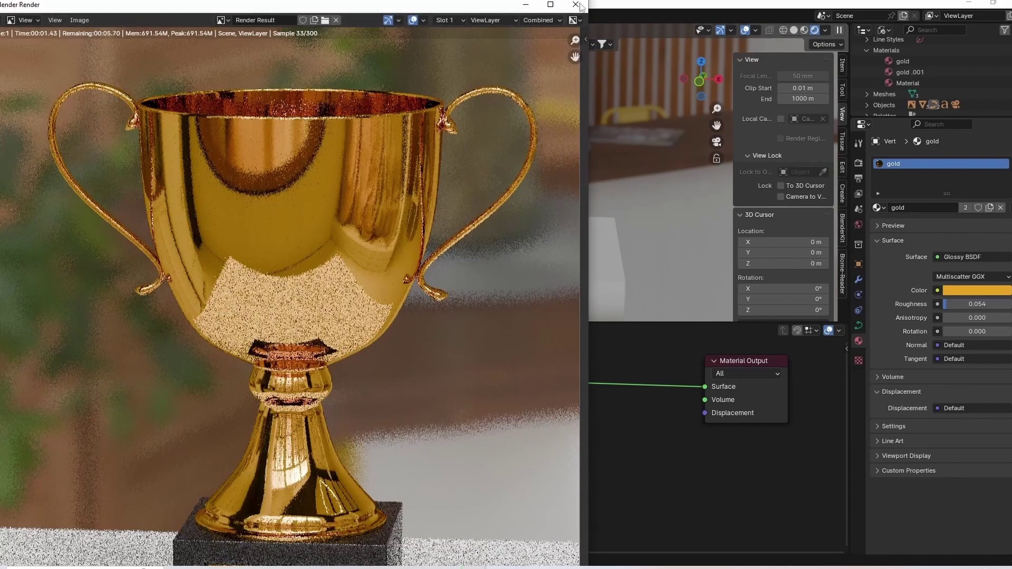
pyautogui.click(550, 5)
pyautogui.scroll(-3, 478, 280)
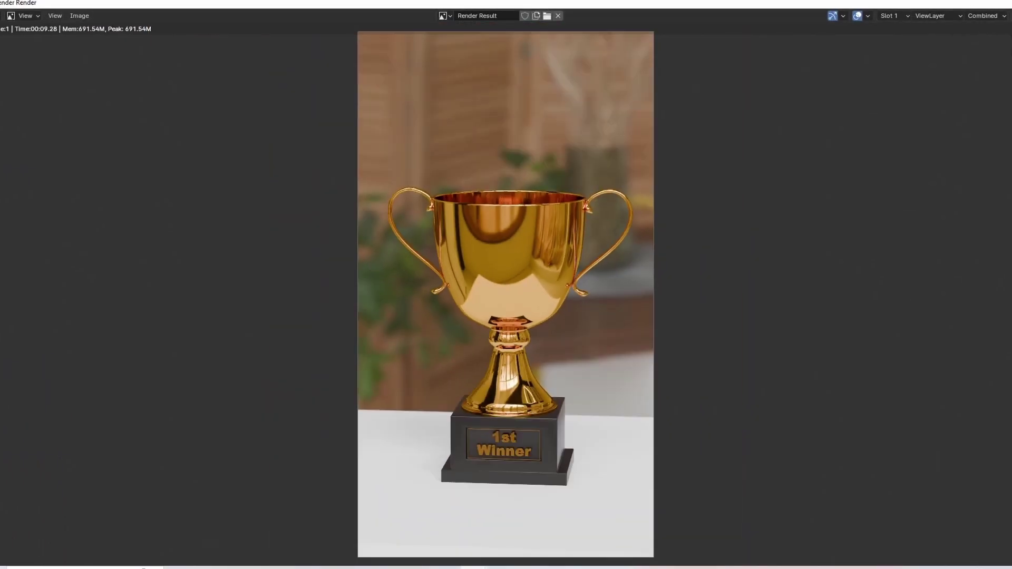
pyautogui.press('Escape')
# Give the table slab a new material with a light grey base color, metallic 1.000 and roughness 0.205
pyautogui.click(370, 274)
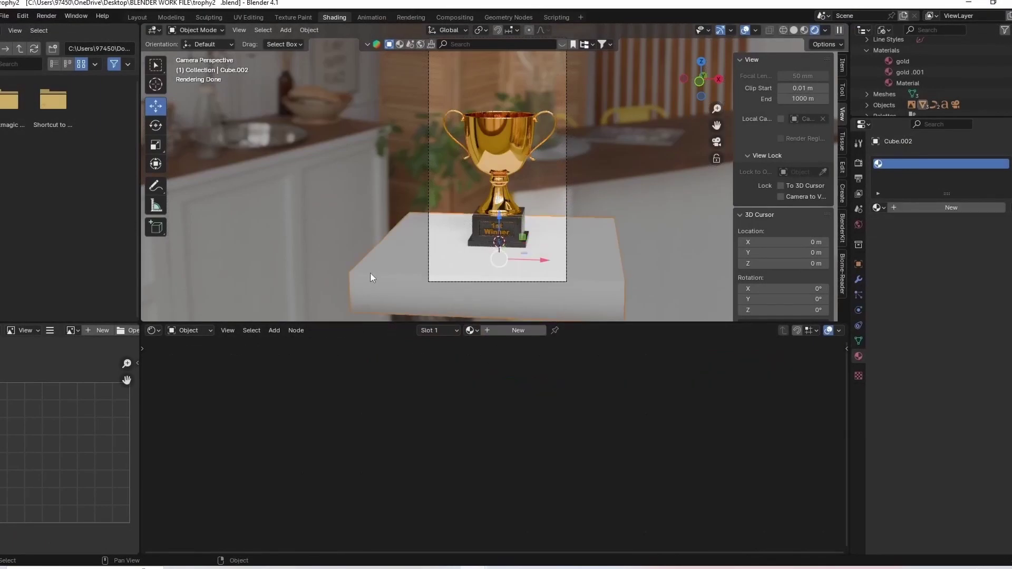
pyautogui.click(506, 330)
pyautogui.click(630, 388)
pyautogui.click(651, 292)
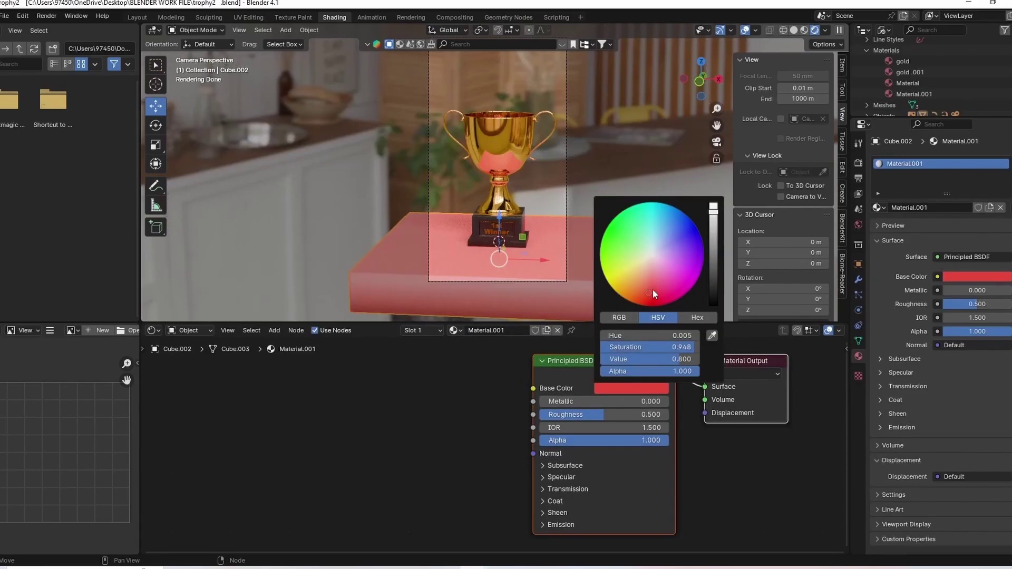
pyautogui.click(653, 255)
pyautogui.keyDown('ctrl'); pyautogui.scroll(-15, 653, 255); pyautogui.keyUp('ctrl')
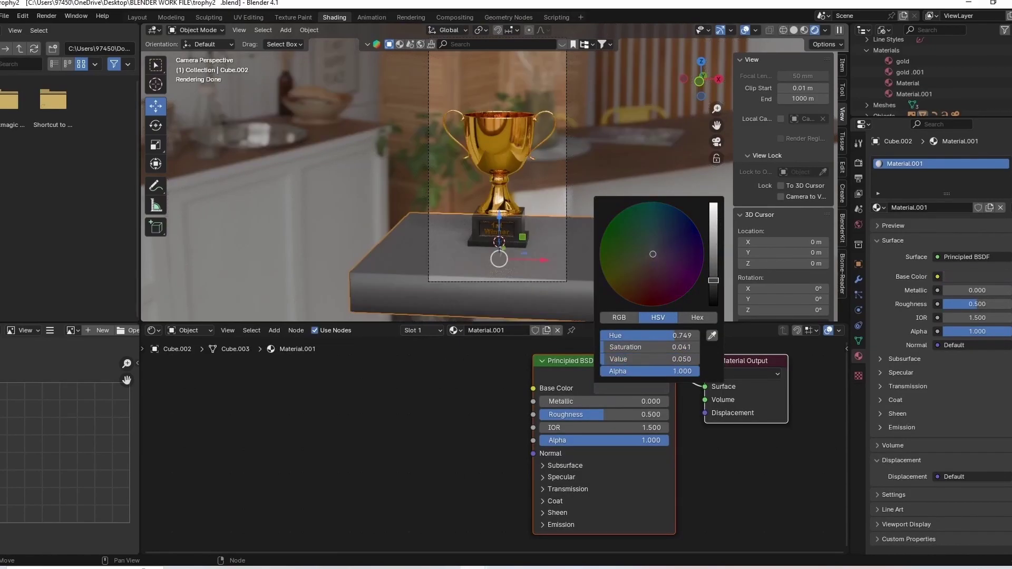
pyautogui.keyDown('ctrl'); pyautogui.scroll(15, 654, 253); pyautogui.keyUp('ctrl')
pyautogui.moveTo(556, 401); pyautogui.dragTo(672, 401)
pyautogui.moveTo(604, 415); pyautogui.dragTo(566, 415)
# Render the image again with the metallic table material
pyautogui.click(471, 214)
pyautogui.click(45, 16)
pyautogui.click(58, 35)
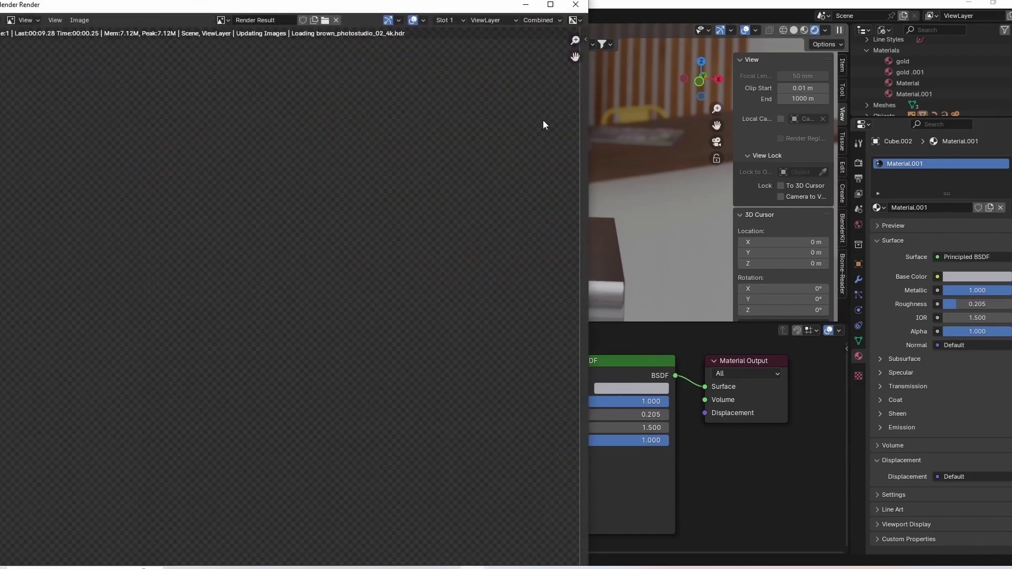